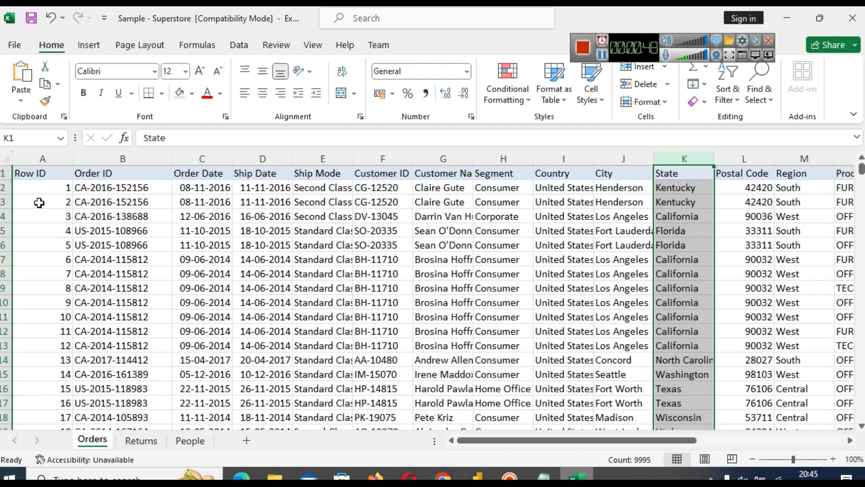
Examine the first data record and the order, shipping, customer and Segment columns on the Orders sheet.
click(4, 187)
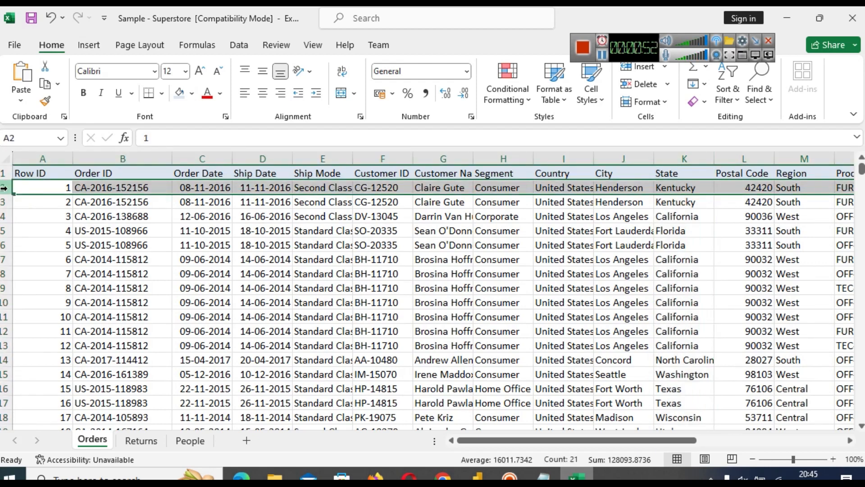
click(208, 159)
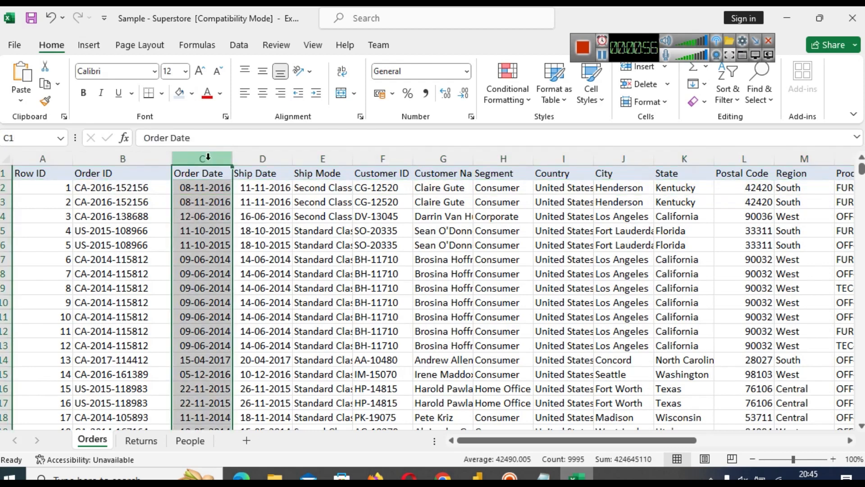
click(272, 157)
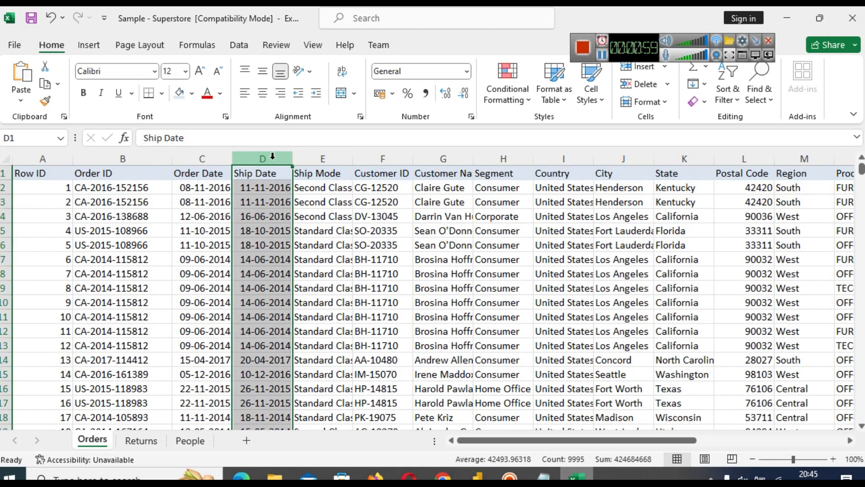
click(206, 157)
click(248, 158)
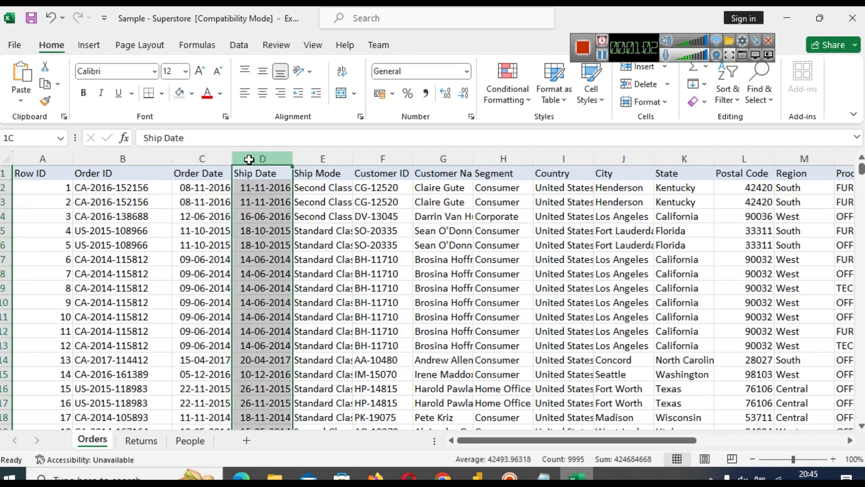
click(343, 157)
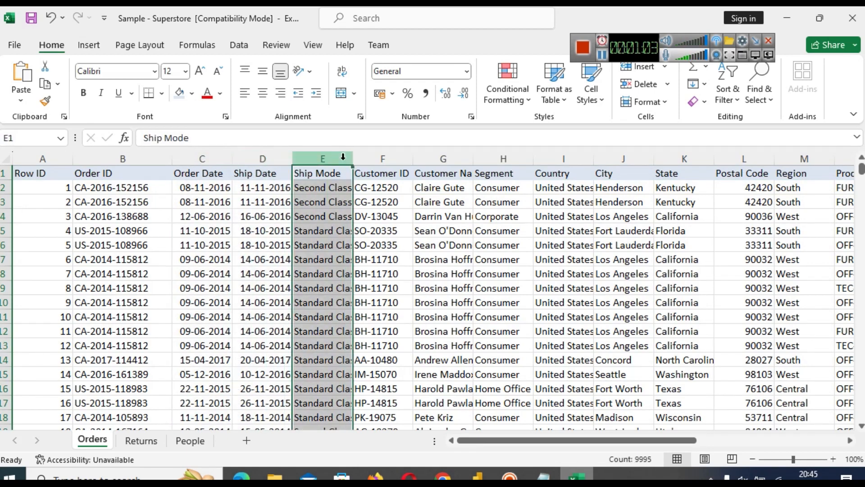
click(382, 159)
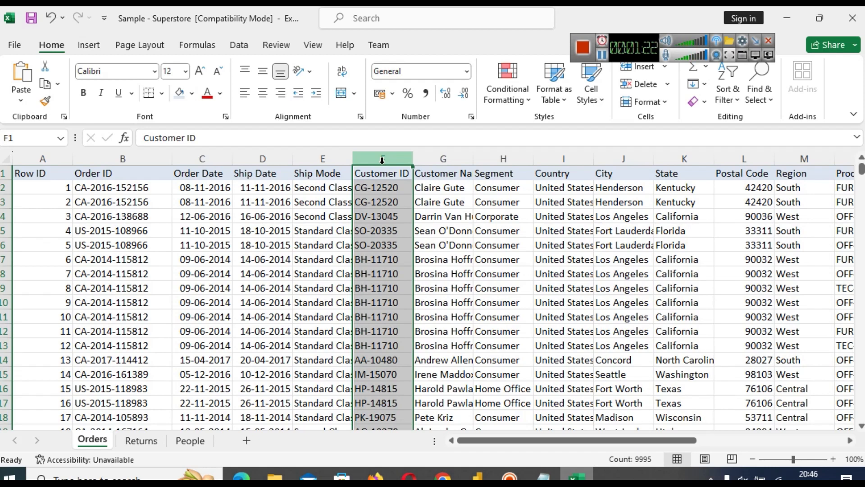
click(444, 154)
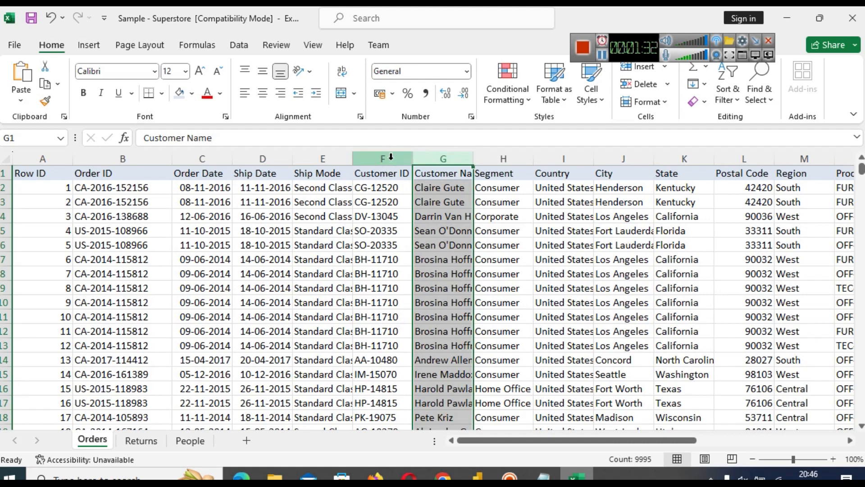
click(391, 157)
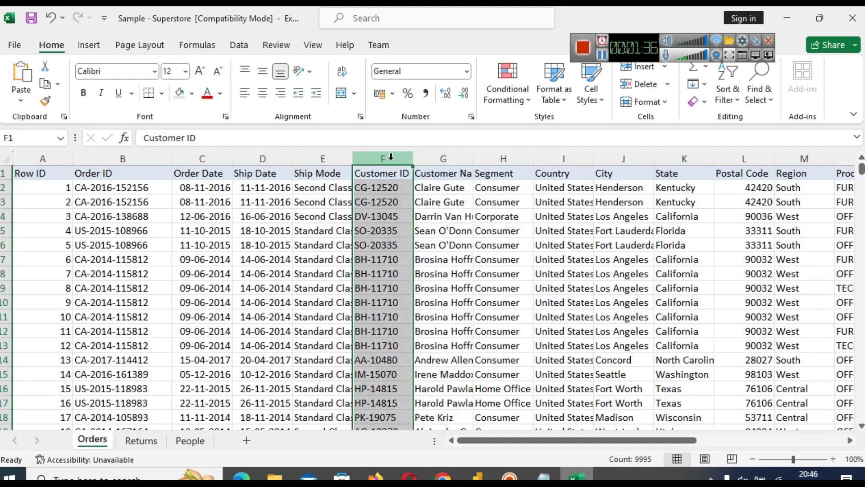
click(494, 159)
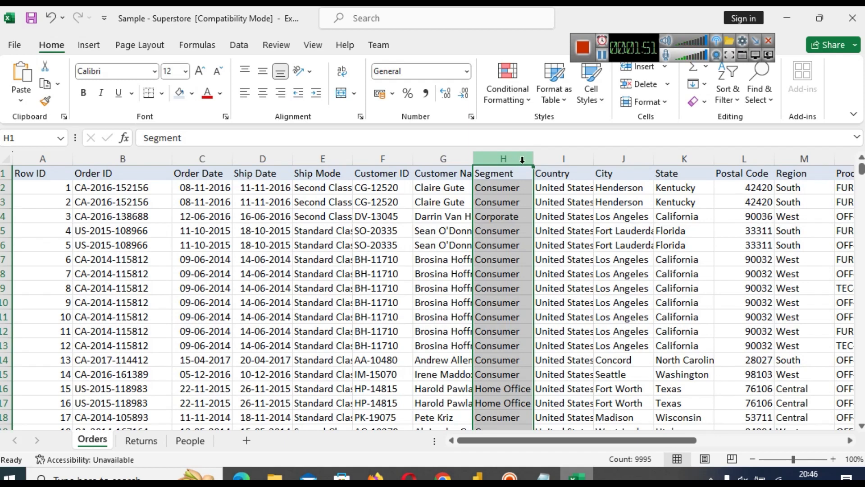
Examine the Country, City and State columns of the Orders sheet, individually and as a group.
click(572, 155)
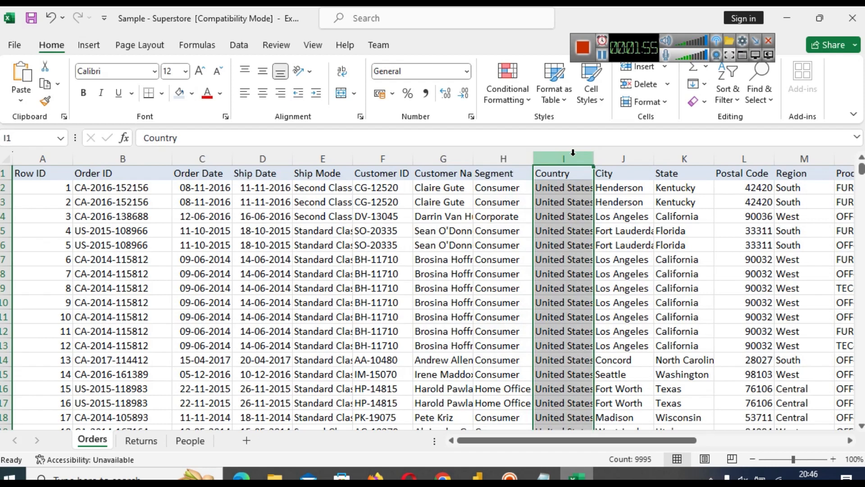
click(624, 155)
key(Right)
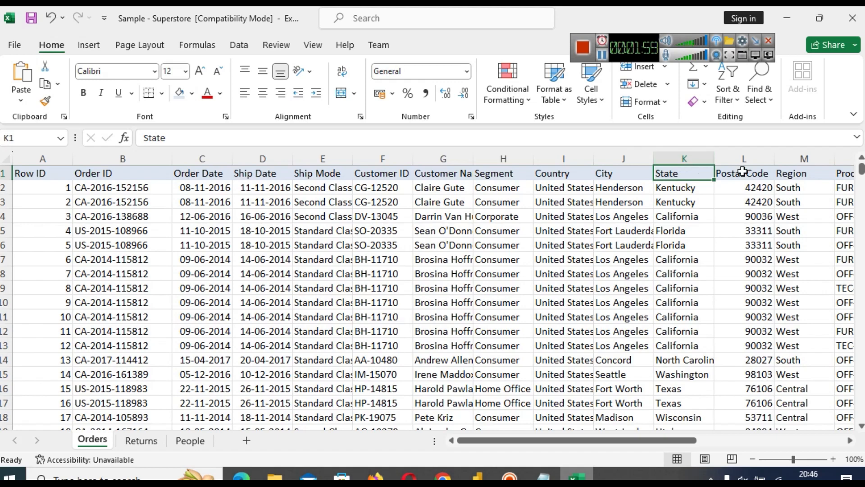
click(679, 151)
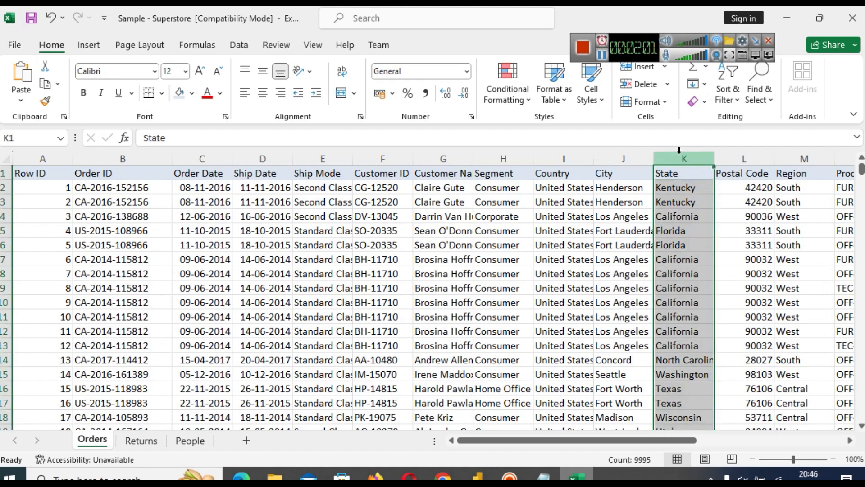
key(shift+Left)
key(shift+Left)
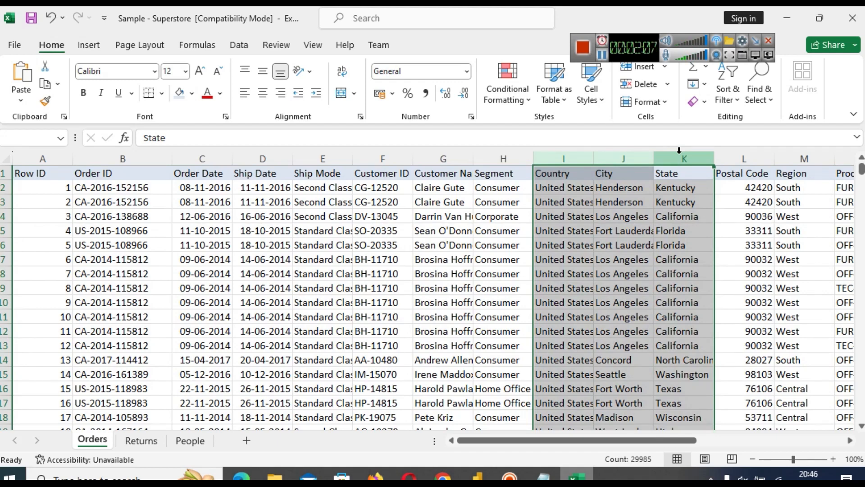
click(597, 189)
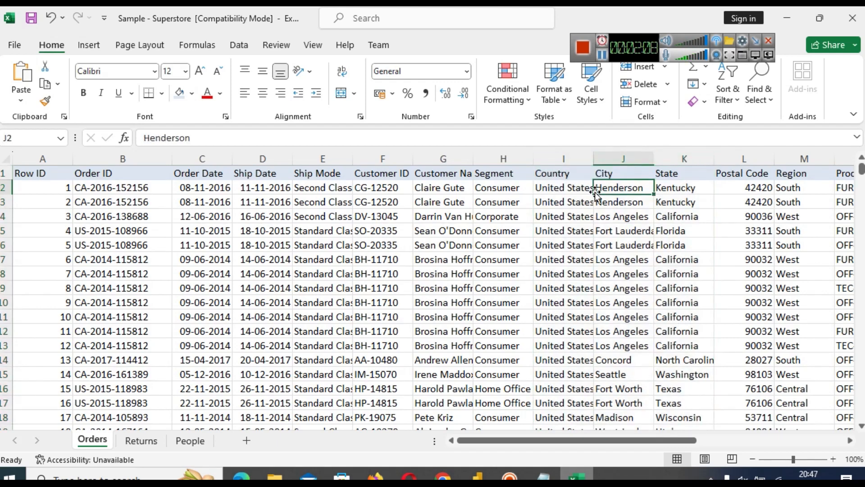
click(619, 159)
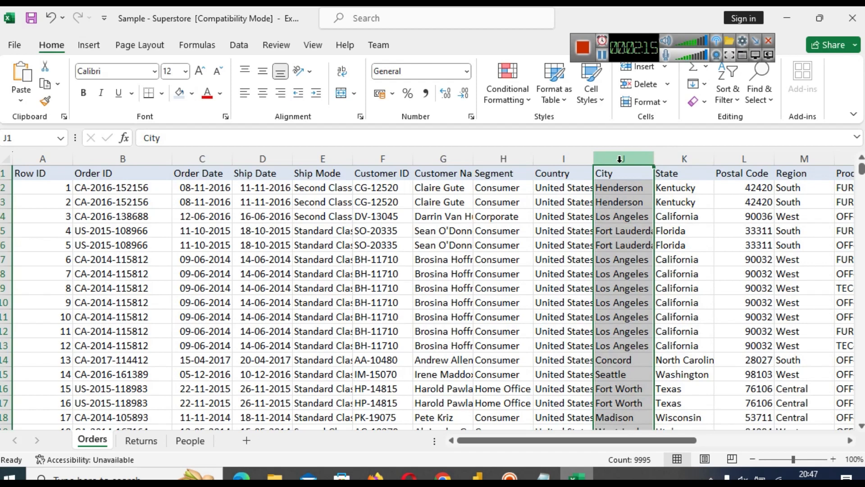
click(673, 173)
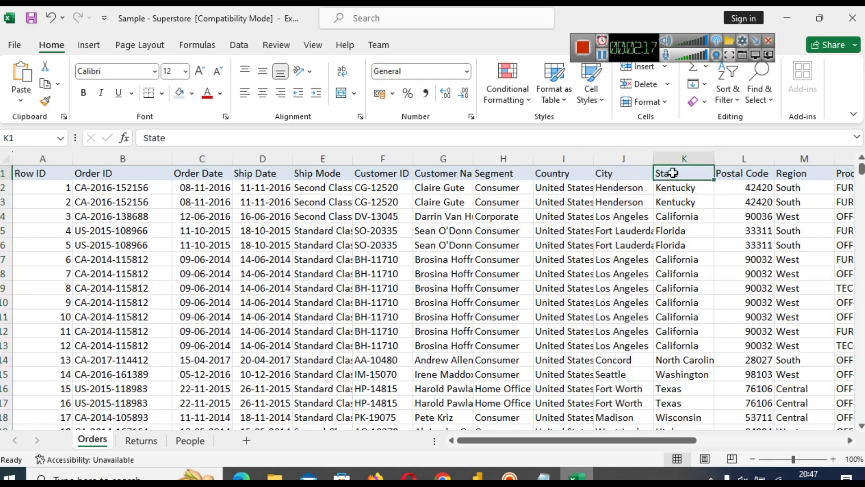
click(677, 159)
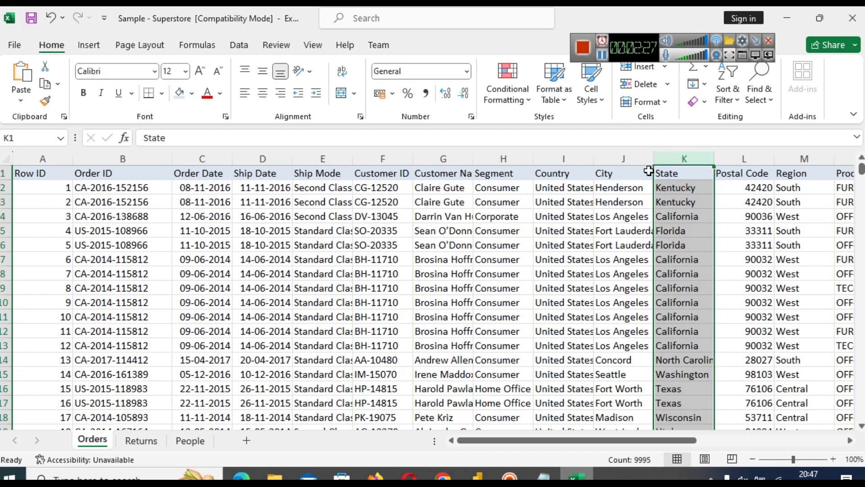
click(624, 159)
click(670, 158)
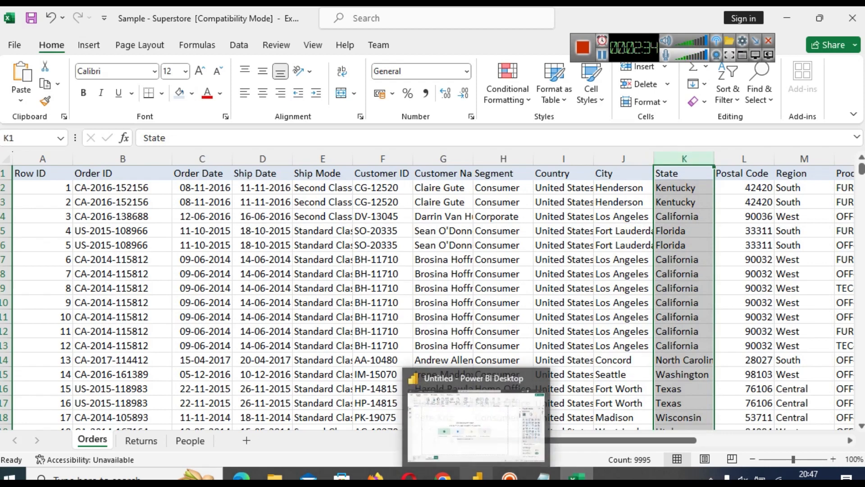
Switch to Power BI Desktop and rename the report page Page 1 as "State-Wise Total Sales".
click(476, 477)
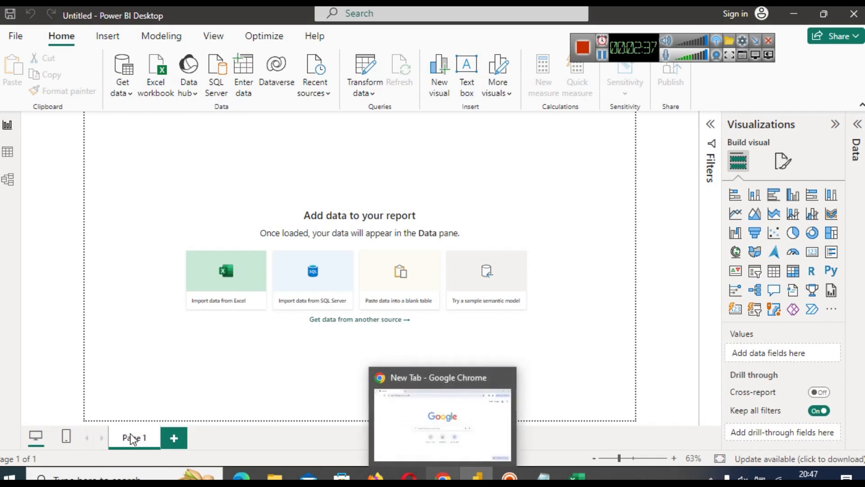
right_click(132, 438)
click(154, 425)
text(St)
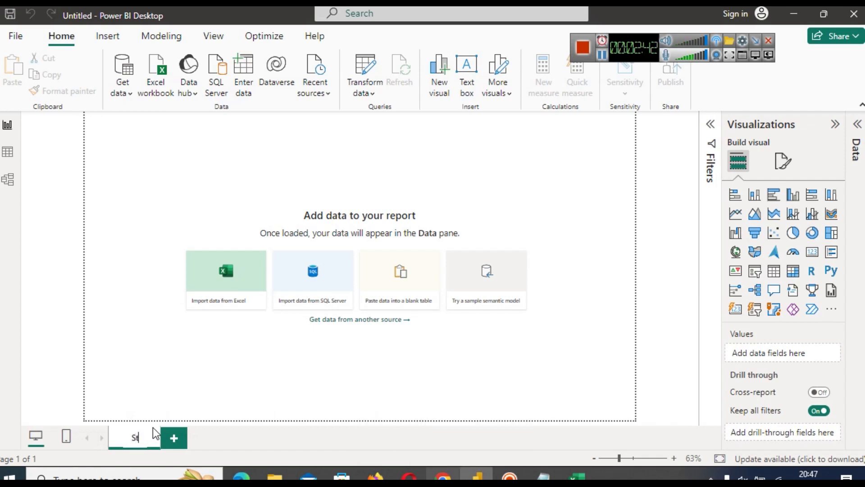
text(ate-Wise Total Ssales)
key(Left)
key(Left)
key(Left)
key(BackSpace)
key(BackSpace)
text(a)
key(Return)
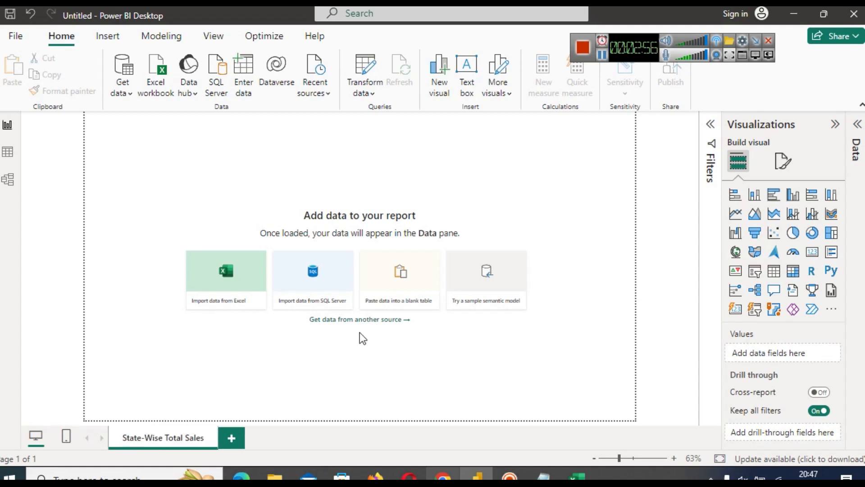
Switch back to the Superstore workbook in Excel and select the State column on the Orders sheet.
key(alt+Tab)
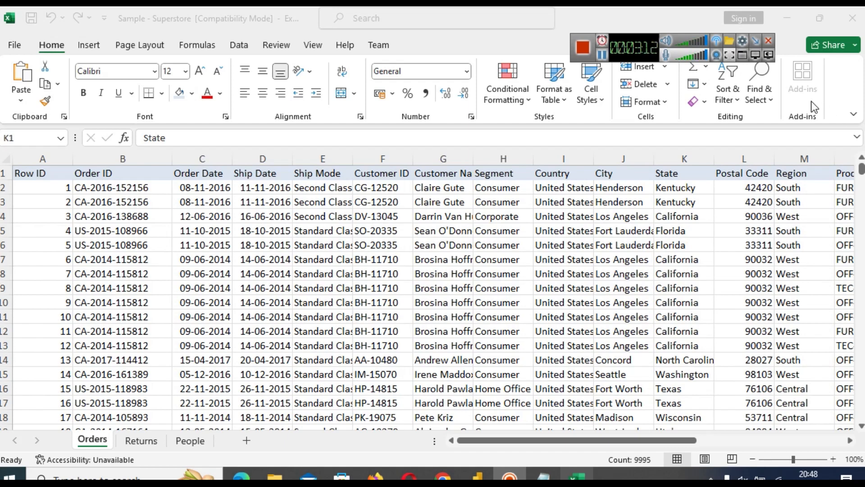
click(673, 158)
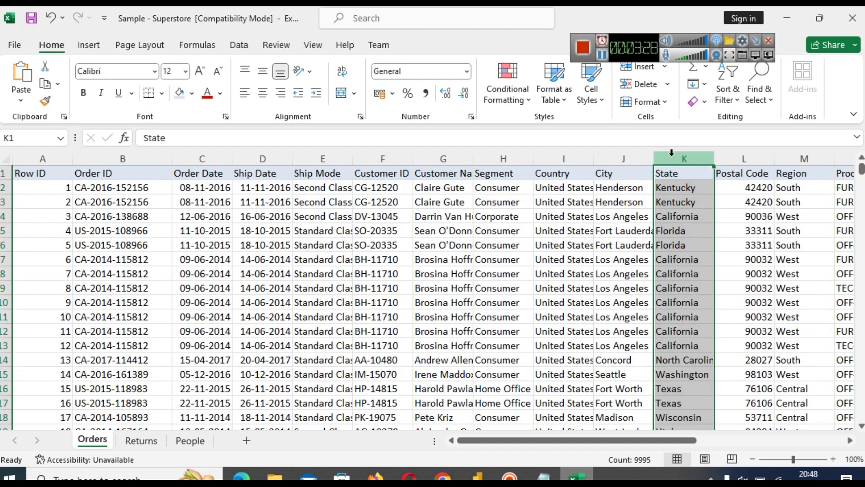
Switch to the untitled Notepad note and add the line "SUM, COUNT, MIN, MAX, STD, VAR" below Graphical, separated by a blank line.
mouse_move(544, 475)
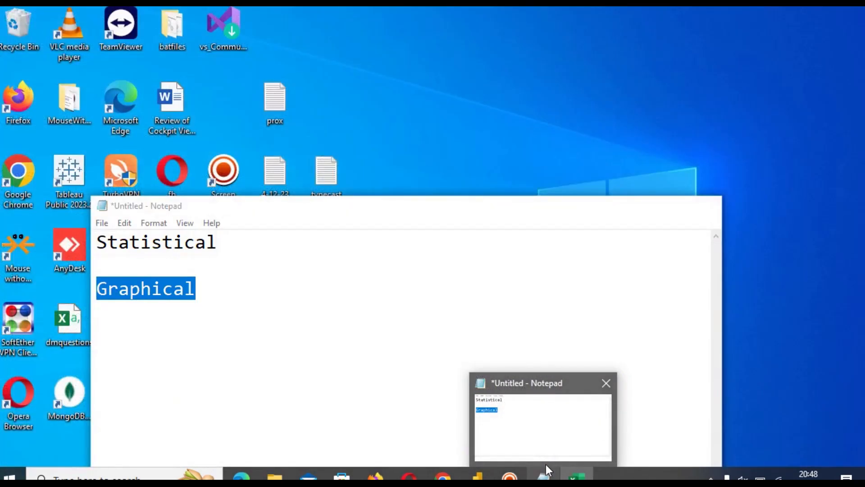
click(545, 464)
click(465, 371)
key(Return)
key(Return)
text(SUM, CO)
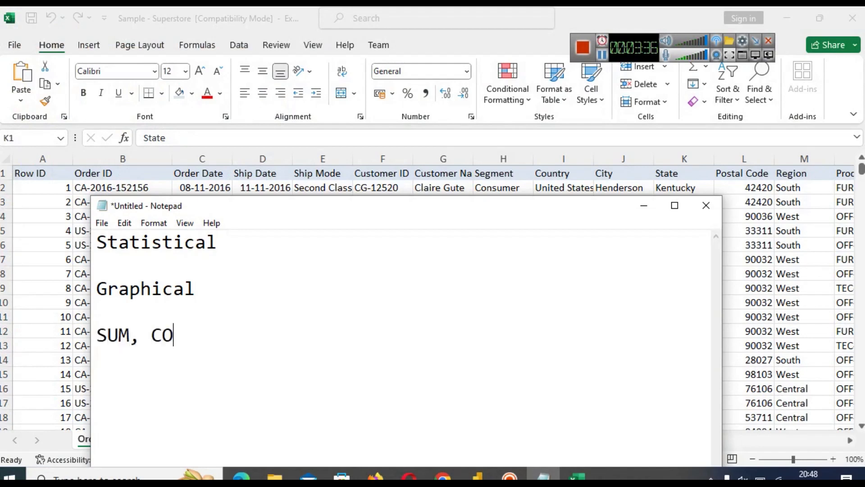
text(UNT, MIN)
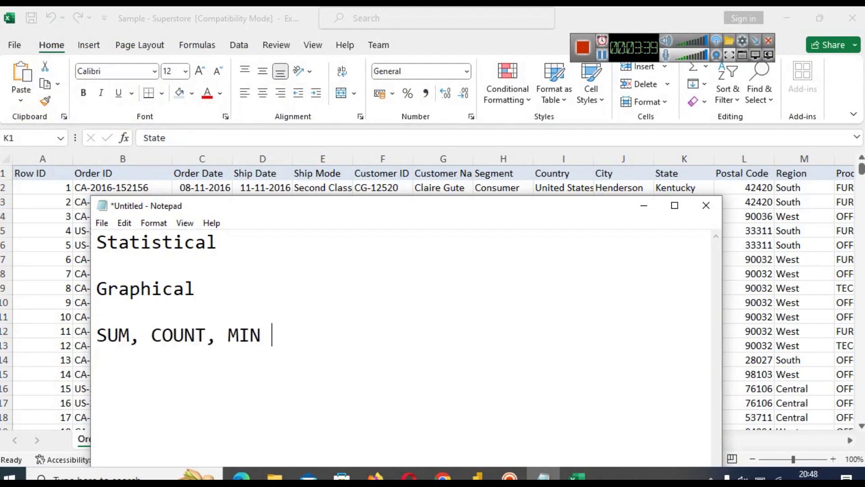
key(BackSpace)
text(, MAX, )
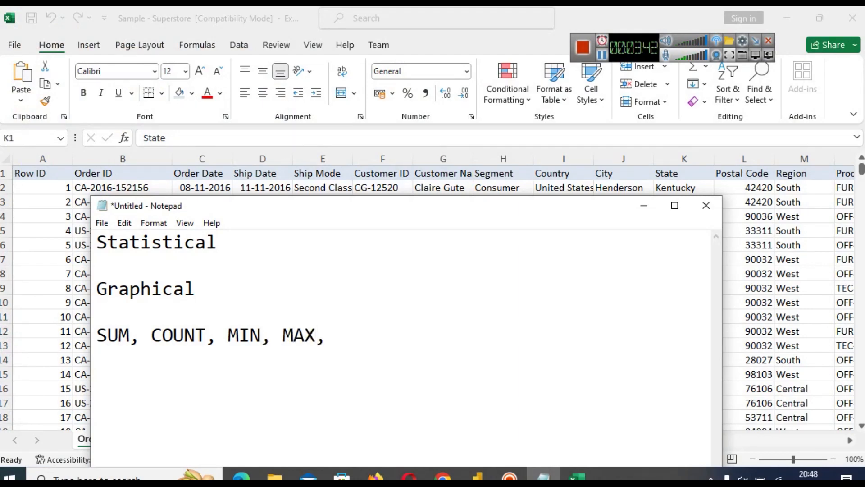
text(STD, VAR)
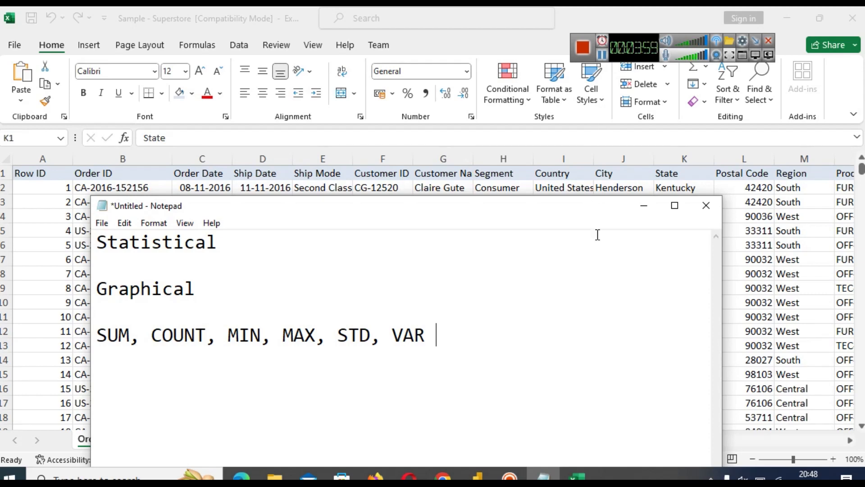
Review the function list in the note, highlighting the SUM, COUNT and MAX entries one at a time.
click(732, 55)
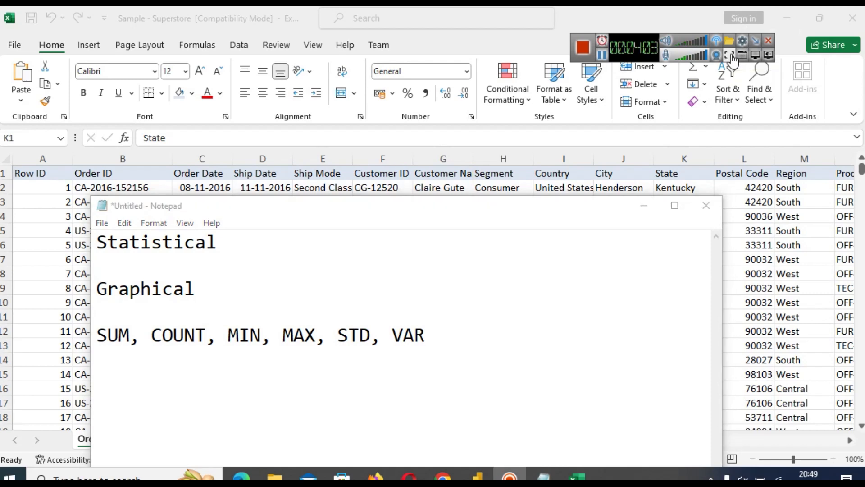
click(442, 334)
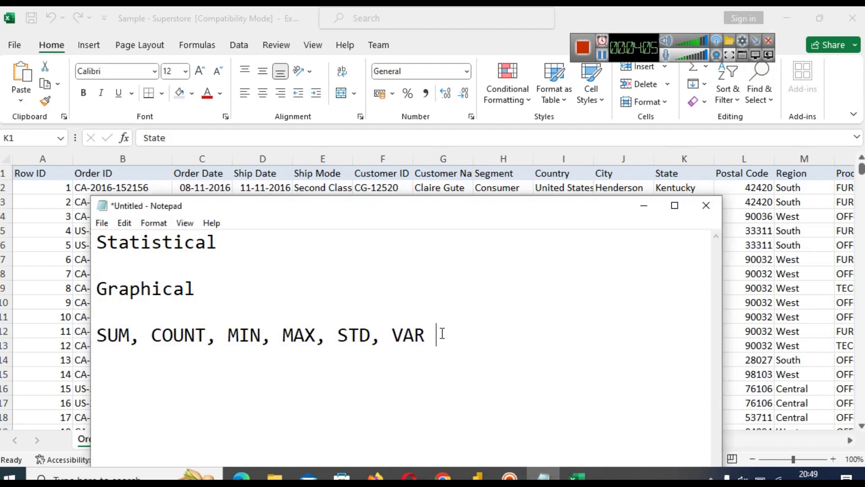
double_click(440, 333)
click(440, 332)
click(125, 334)
double_click(126, 333)
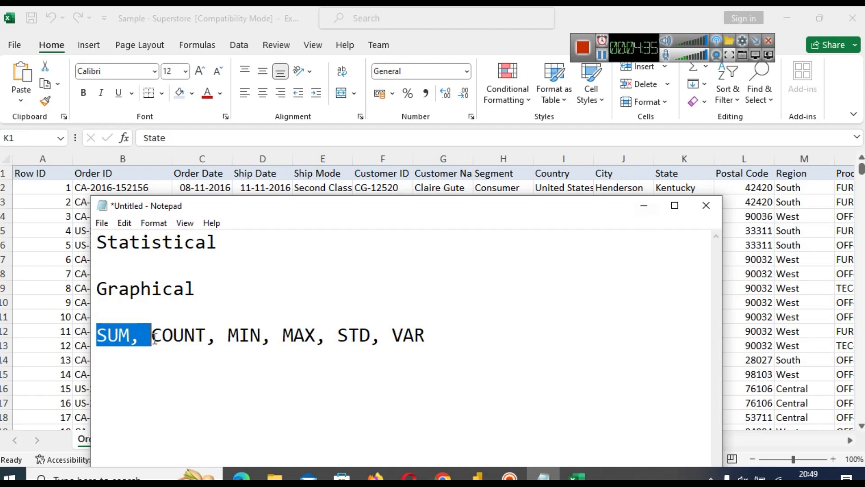
double_click(175, 338)
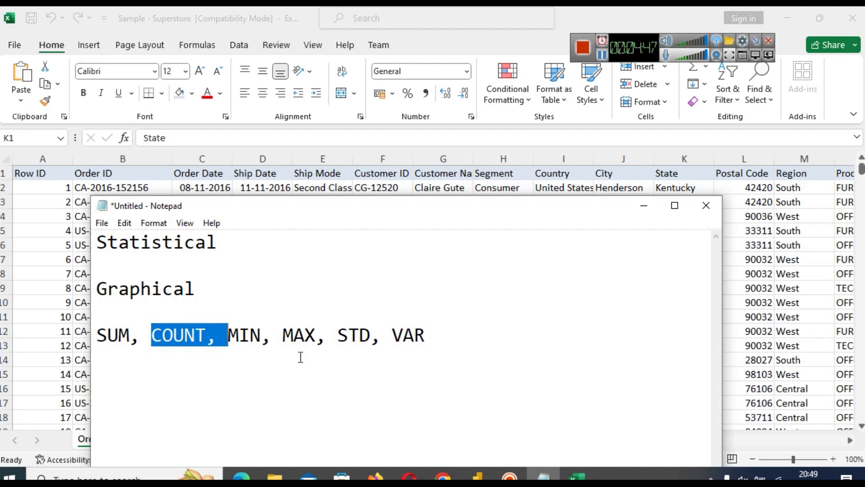
click(529, 355)
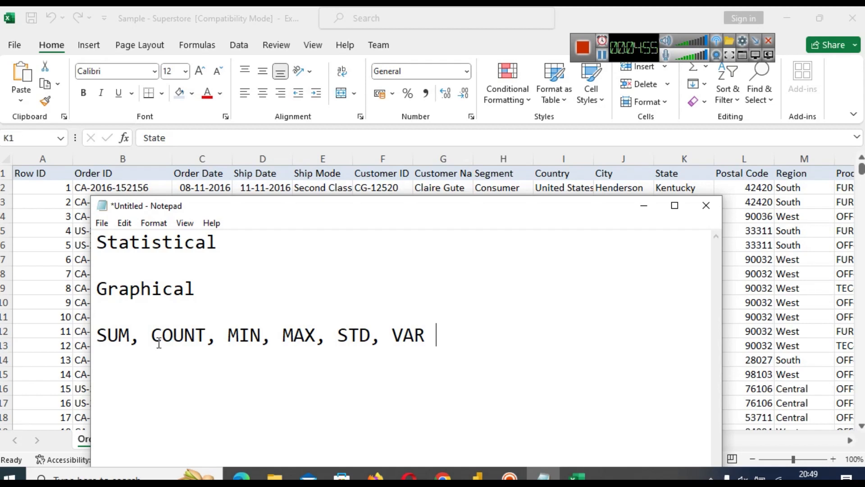
double_click(308, 328)
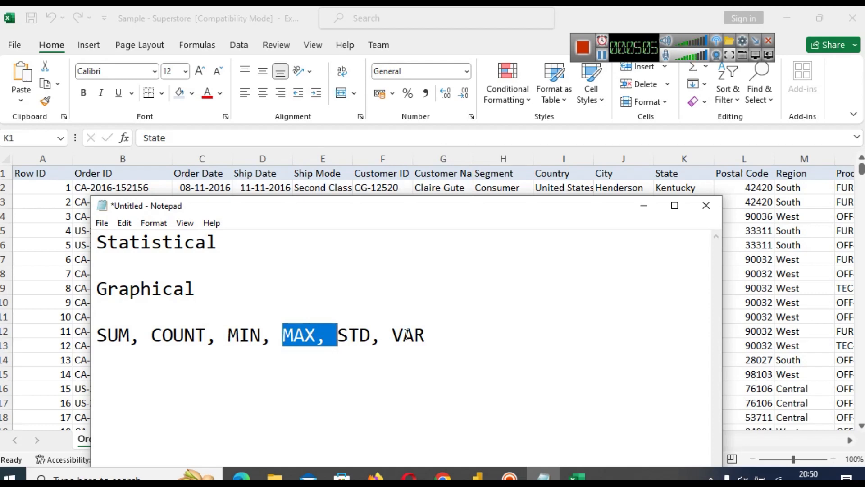
Append ", Average" after VAR in the note, then return to the Superstore workbook with the State column selected.
click(431, 335)
text(, Av)
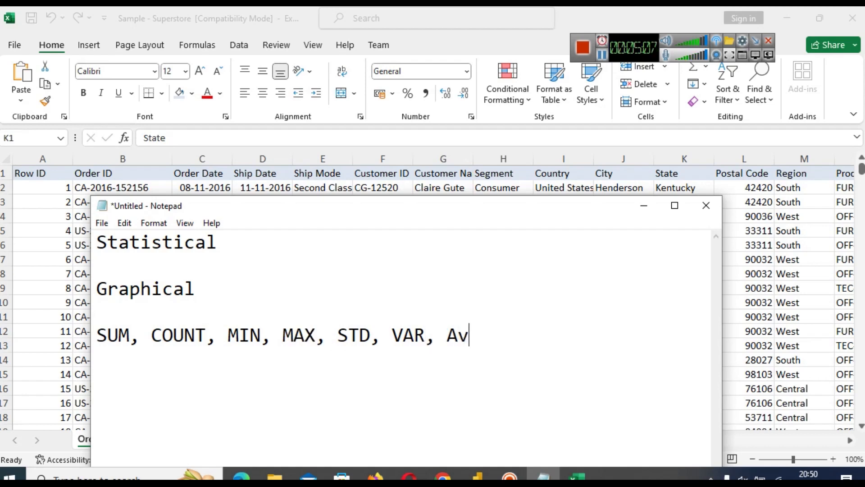
text(erage)
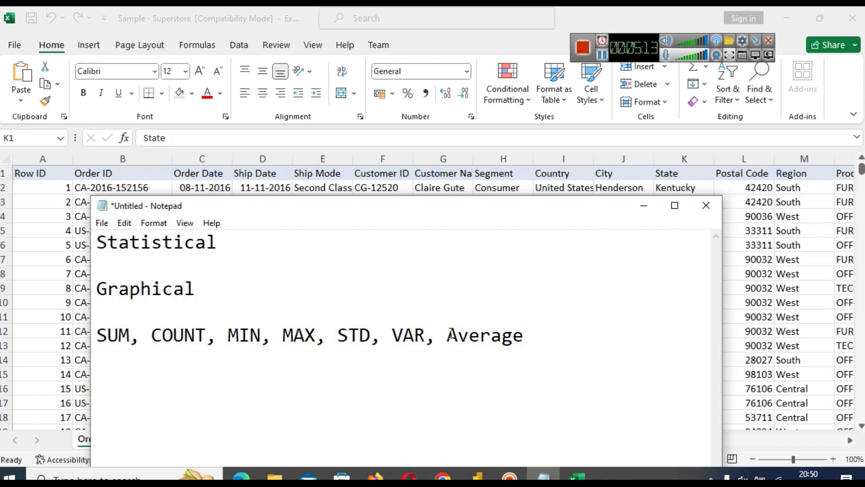
click(633, 212)
click(679, 159)
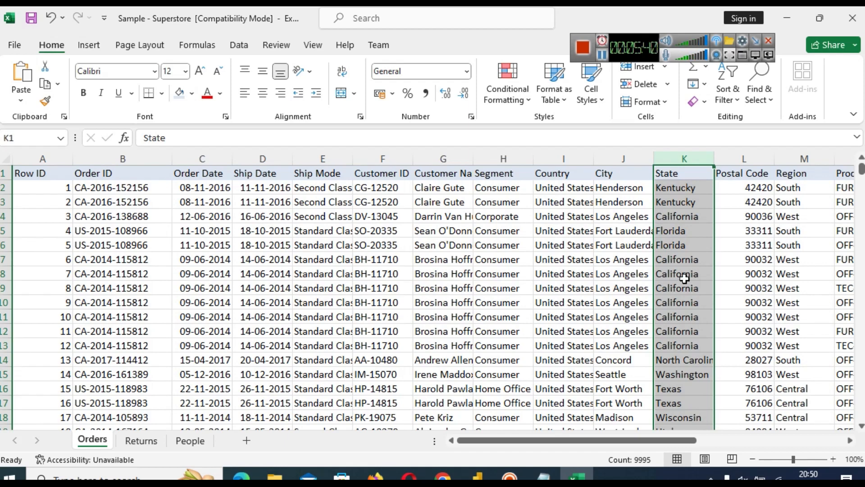
Switch to Power BI Desktop and widen the Visualizations pane.
click(477, 475)
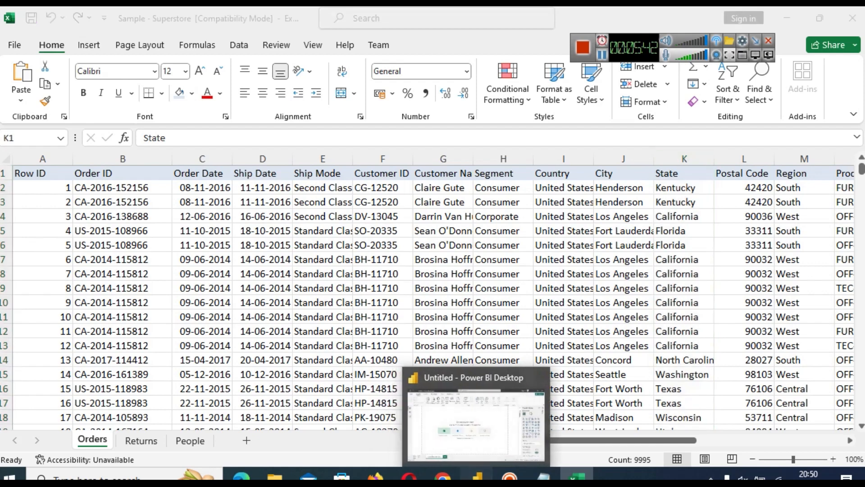
click(476, 423)
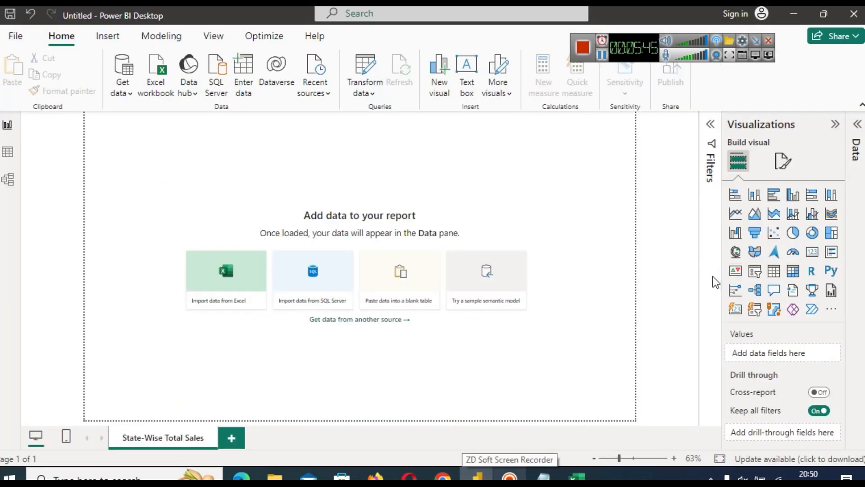
drag(721, 269, 671, 270)
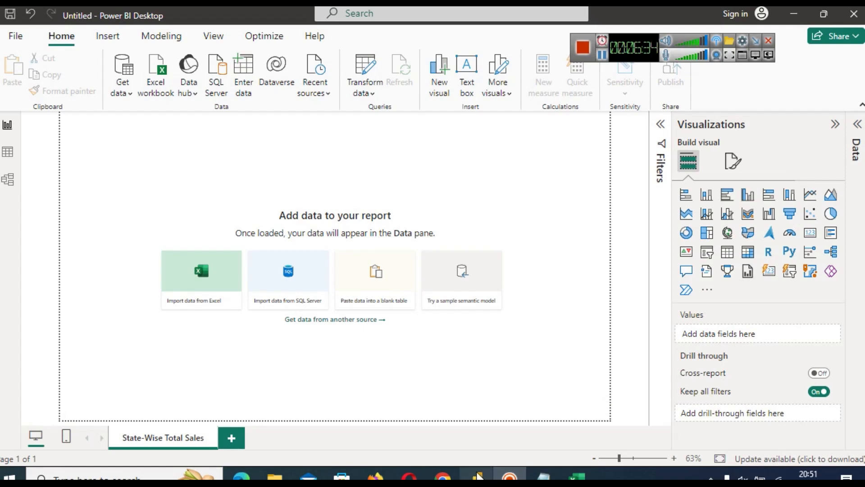
Switch to the Superstore workbook in Excel and examine the City, Country and State columns on the Orders sheet.
click(577, 476)
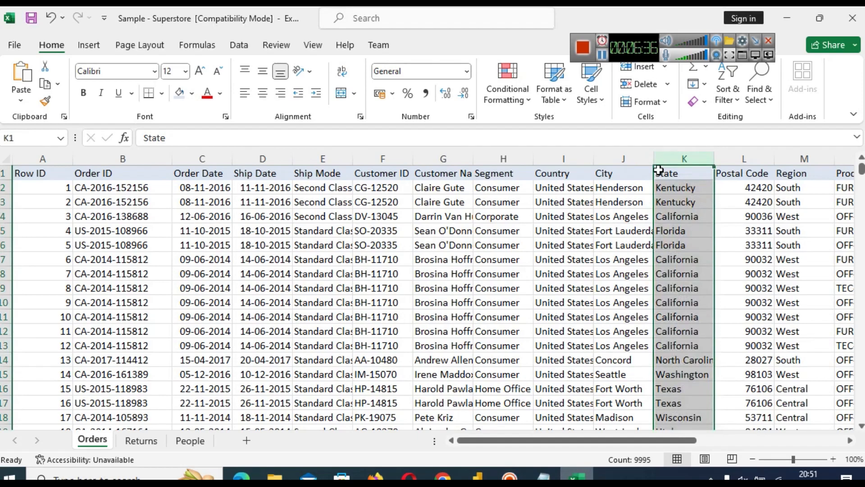
click(624, 160)
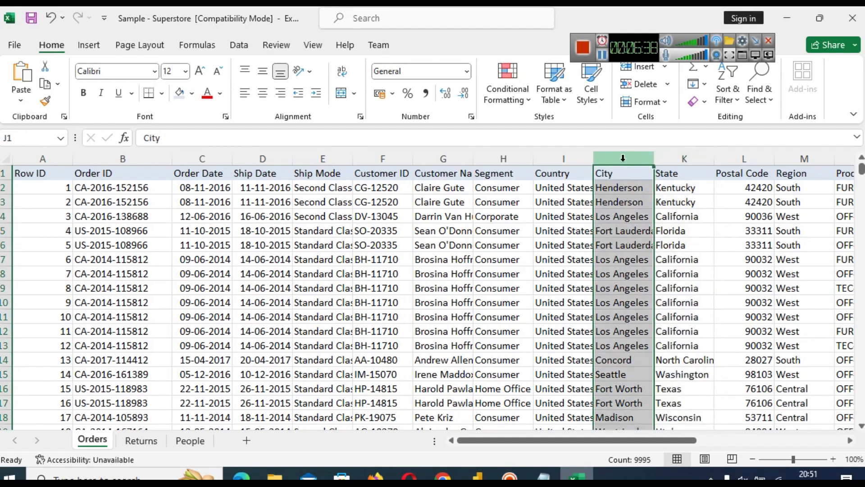
click(574, 155)
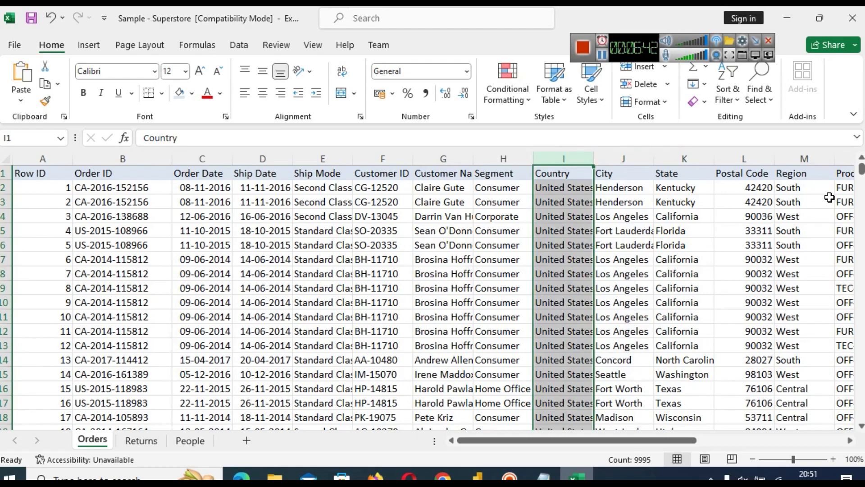
mouse_move(862, 168)
mouse_down()
mouse_move(861, 414)
mouse_move(861, 171)
mouse_up()
click(675, 156)
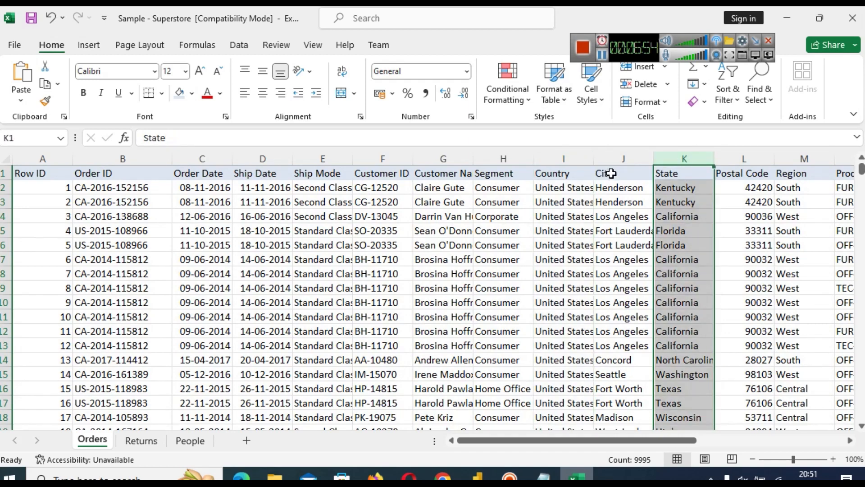
click(610, 170)
click(614, 153)
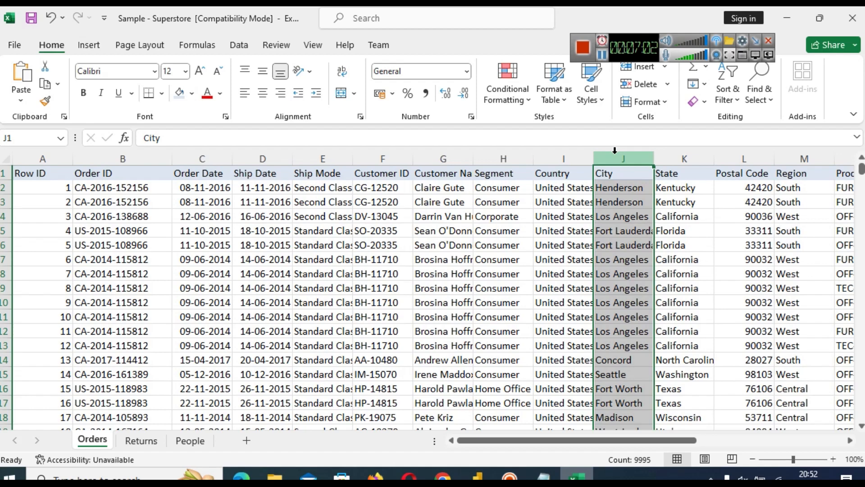
click(675, 154)
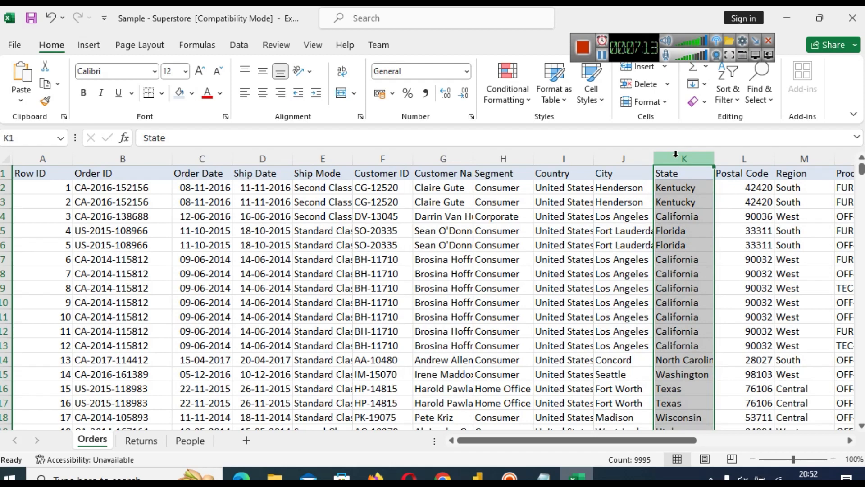
key(shift+Left)
click(676, 154)
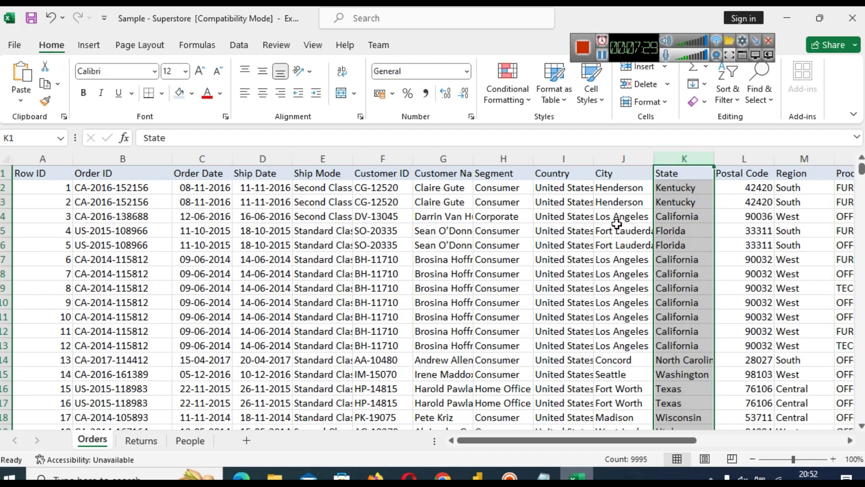
Switch to Power BI Desktop and start a new data connection with Excel Workbook as the source type.
click(479, 475)
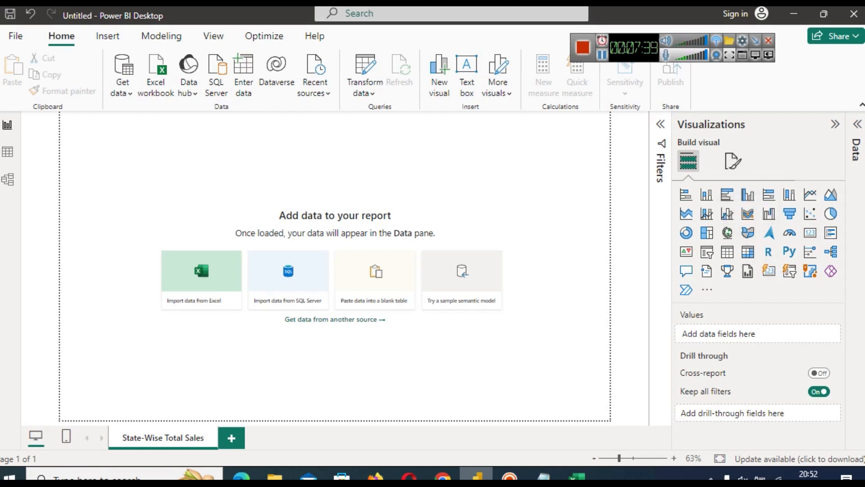
click(130, 78)
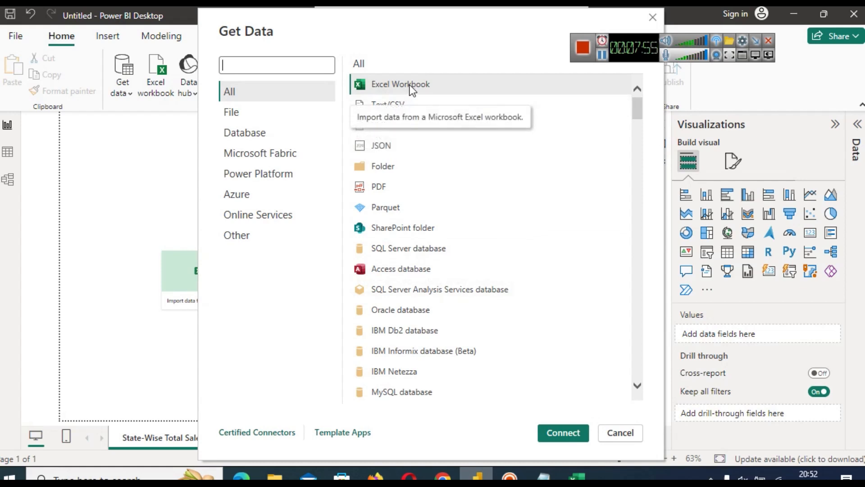
mouse_move(579, 476)
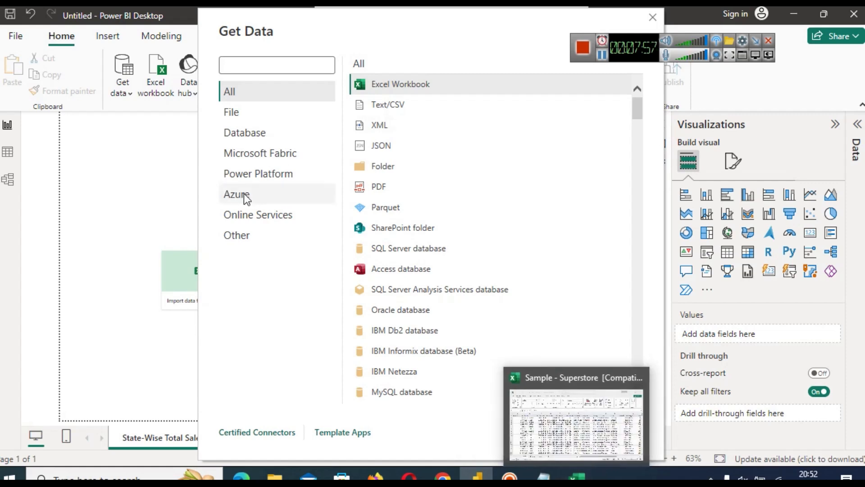
click(554, 433)
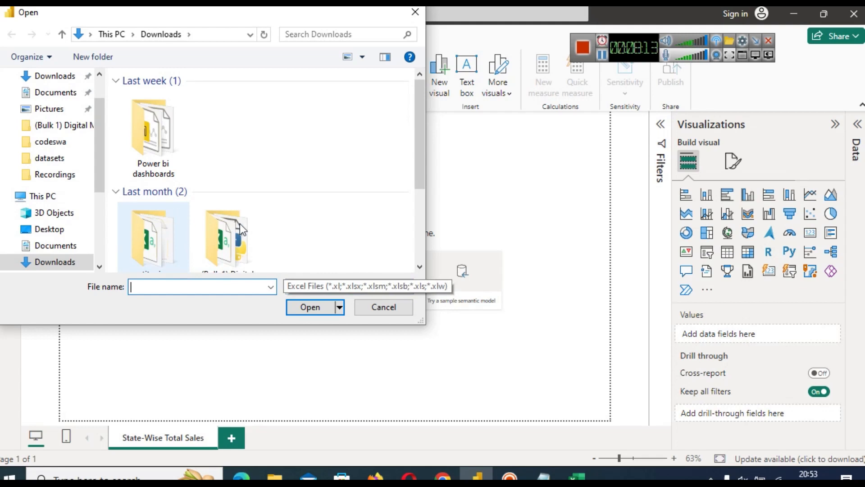
Open Sample - Superstore from the datasets folder as the data source and include its Orders table in the import.
scroll(419, 216, down, 3)
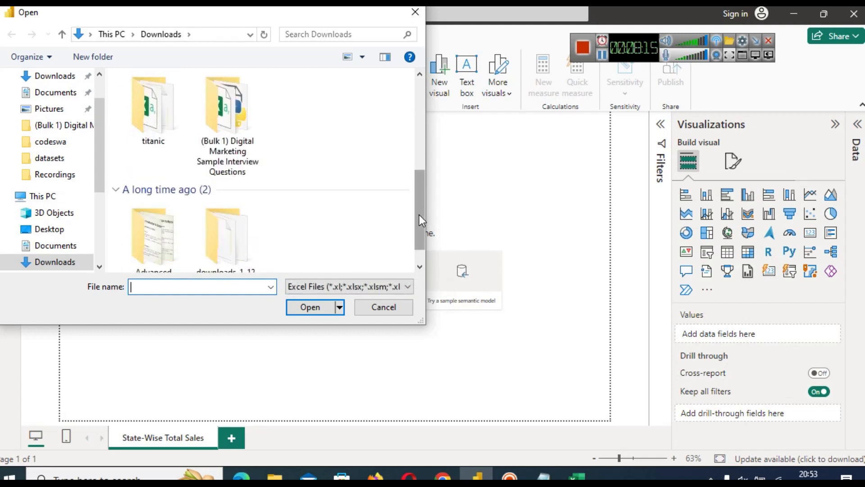
drag(419, 221, 421, 104)
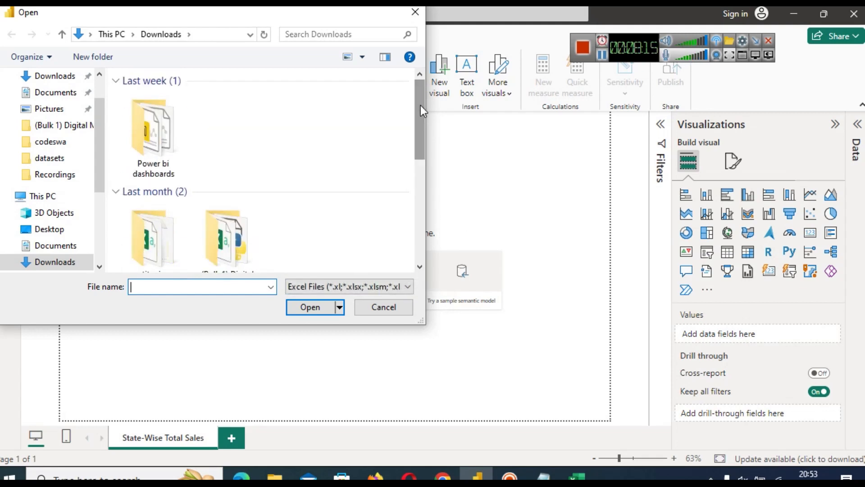
click(43, 158)
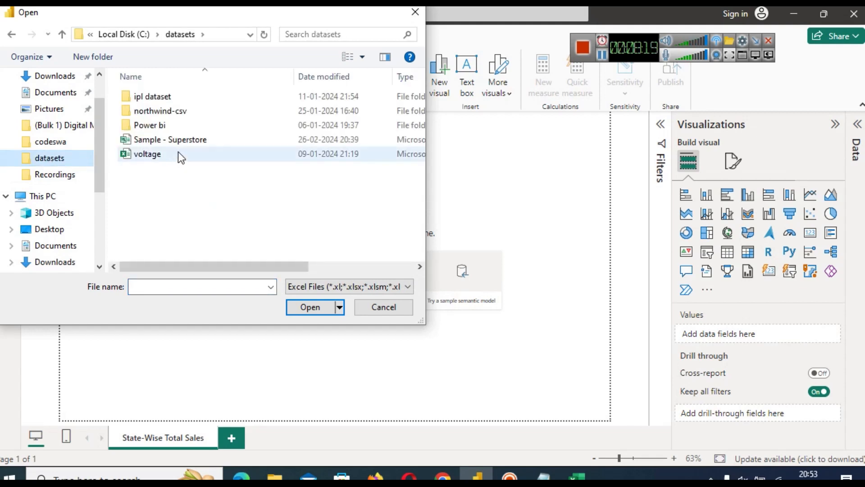
click(188, 140)
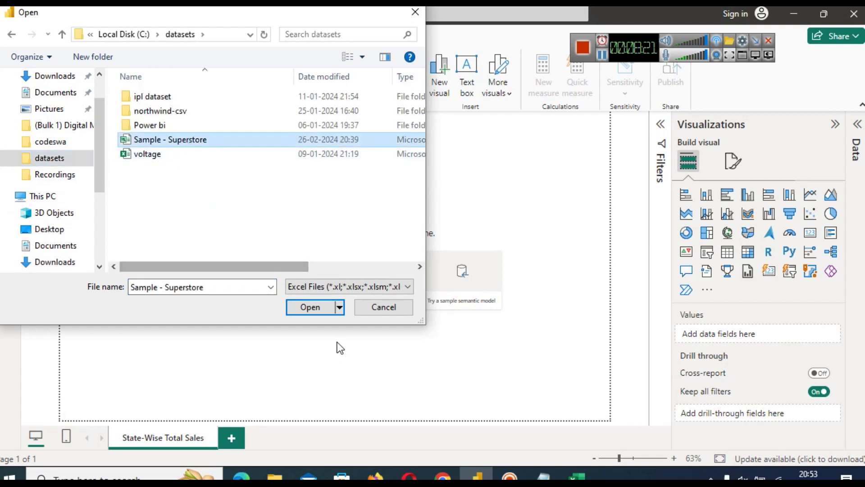
click(309, 308)
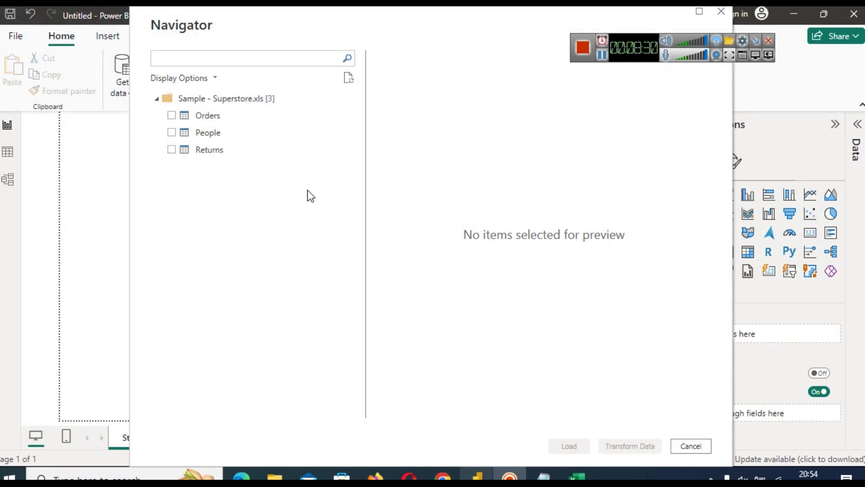
mouse_move(351, 16)
mouse_down()
mouse_move(346, 4)
mouse_move(346, 16)
mouse_up()
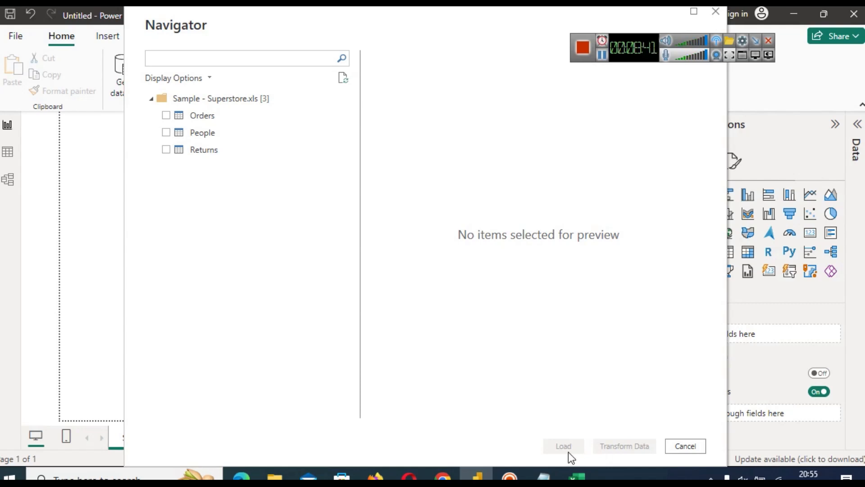
click(169, 117)
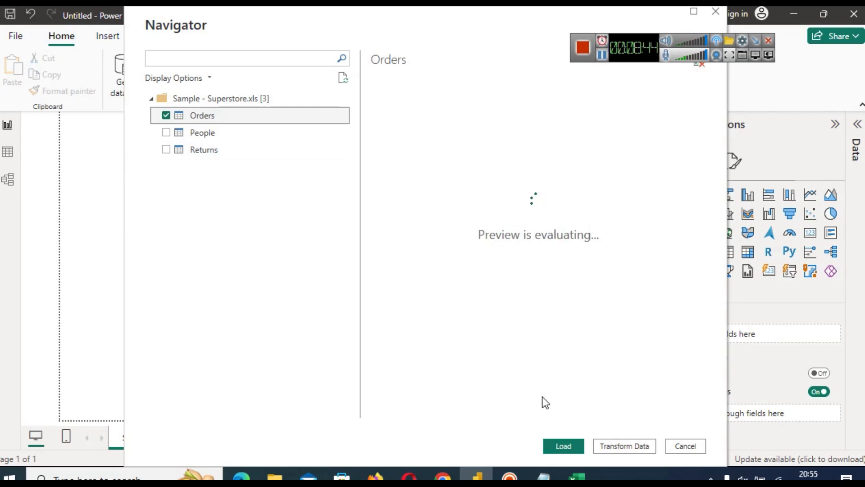
Look through the Returns, People and Orders sheets of the Superstore workbook in Excel, then return to Power BI Desktop.
mouse_move(577, 476)
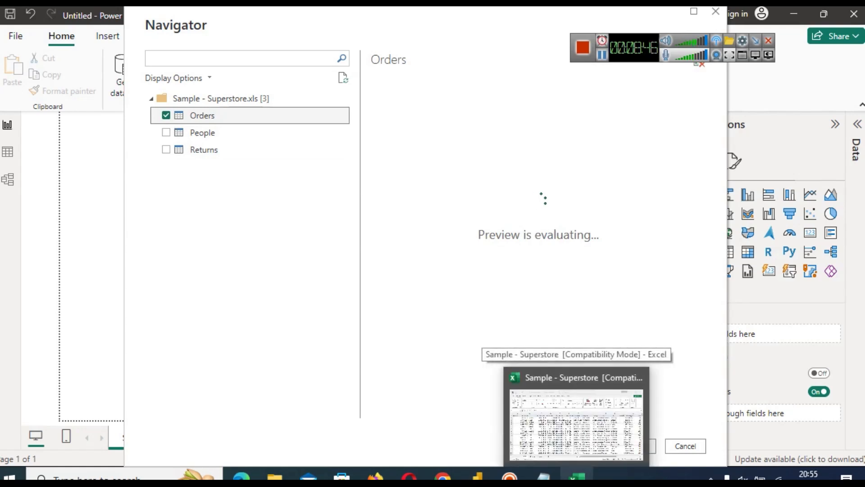
click(576, 476)
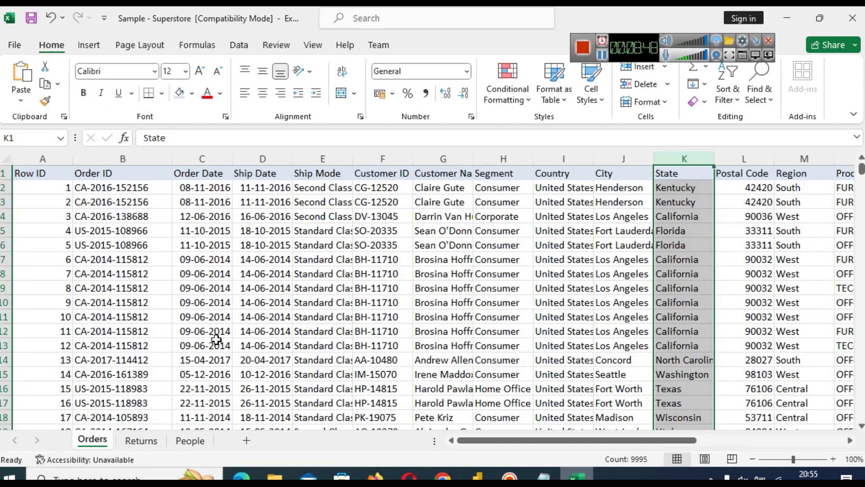
click(156, 442)
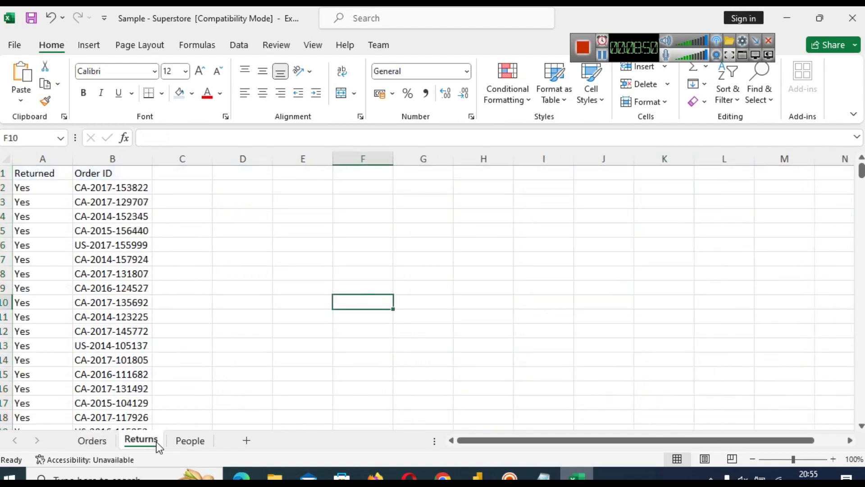
click(183, 439)
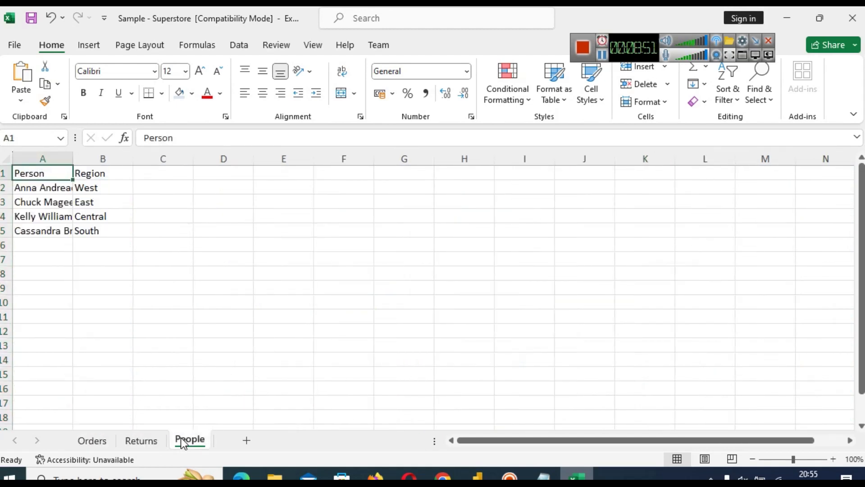
click(98, 441)
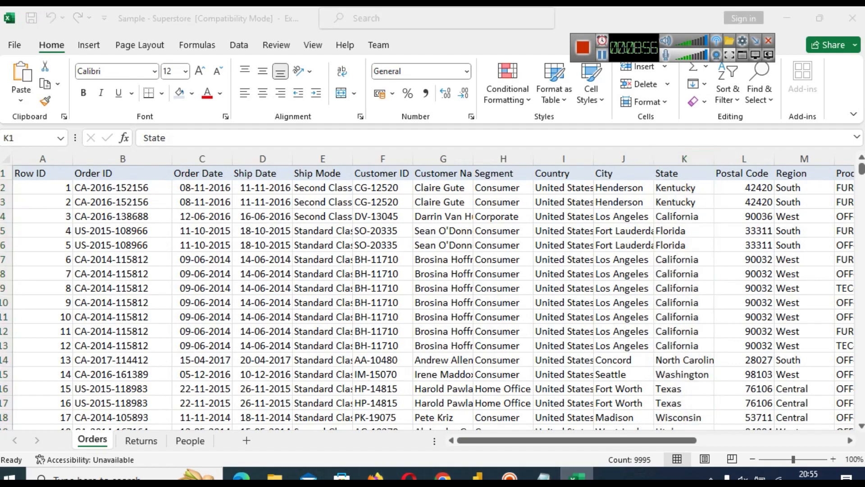
key(alt+Tab)
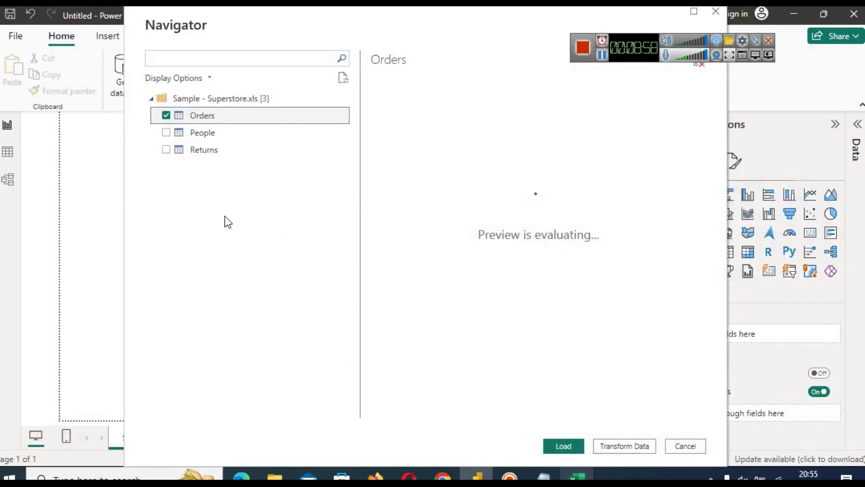
Include the People and Returns tables in the import selection alongside Orders.
click(166, 130)
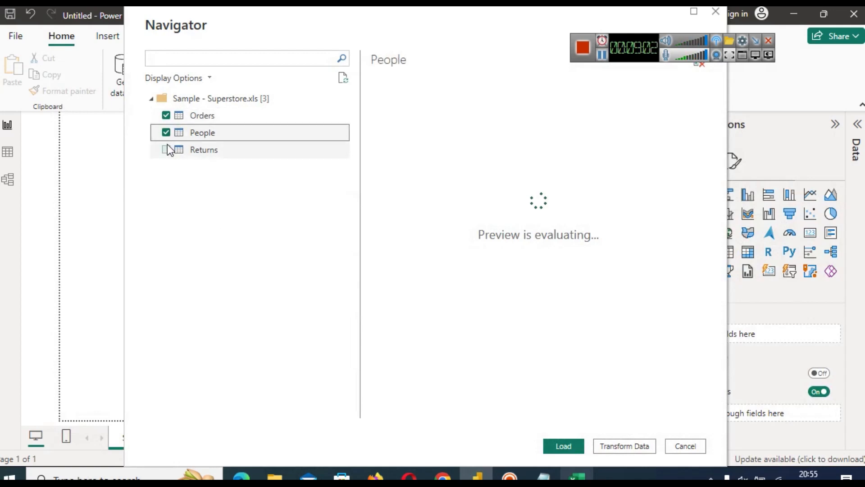
click(167, 146)
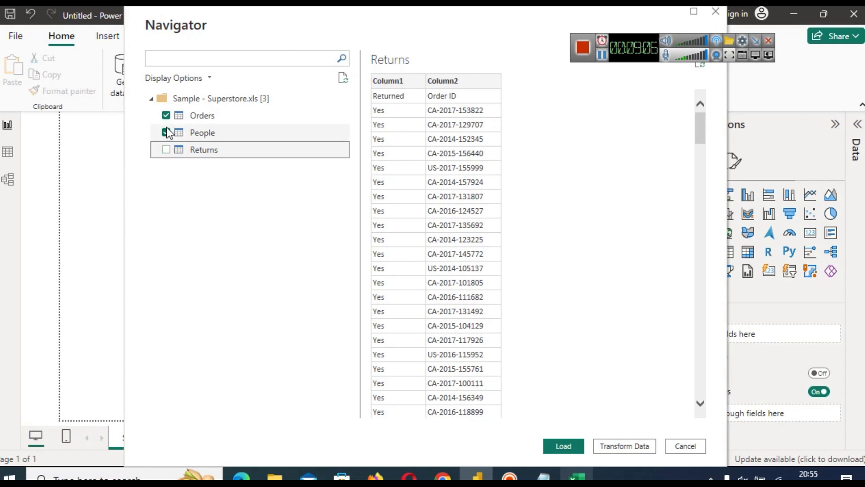
click(182, 118)
click(195, 134)
click(167, 151)
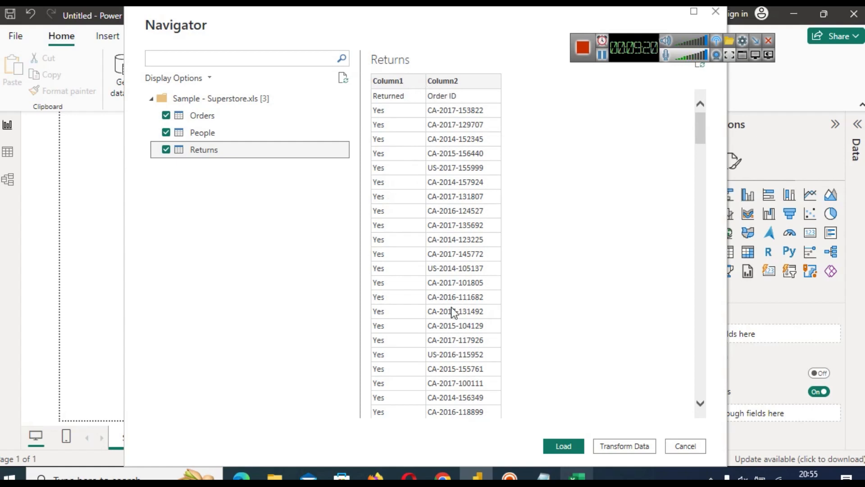
Switch to the Superstore workbook in Excel, widen the Person column on the People sheet, and return to Power BI Desktop.
mouse_move(537, 468)
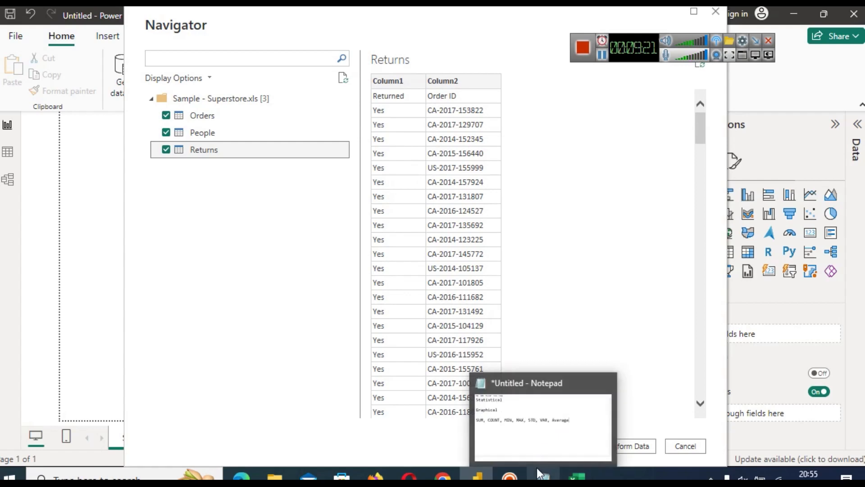
click(577, 475)
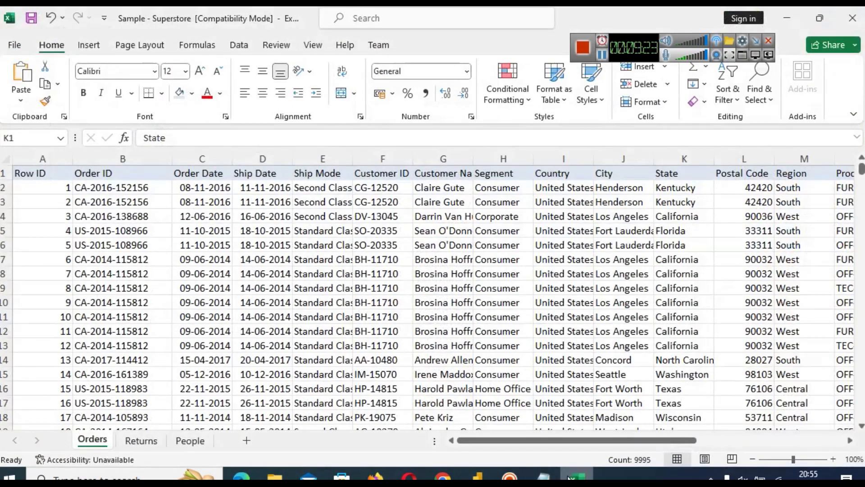
click(184, 444)
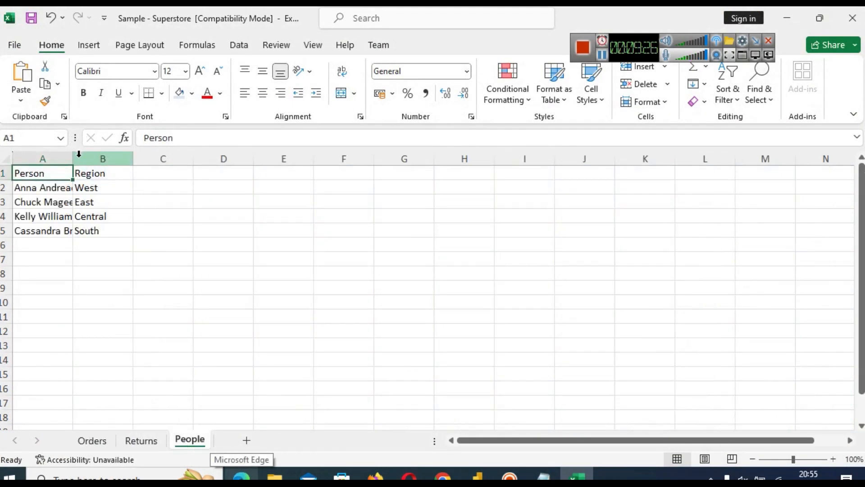
drag(72, 155, 95, 154)
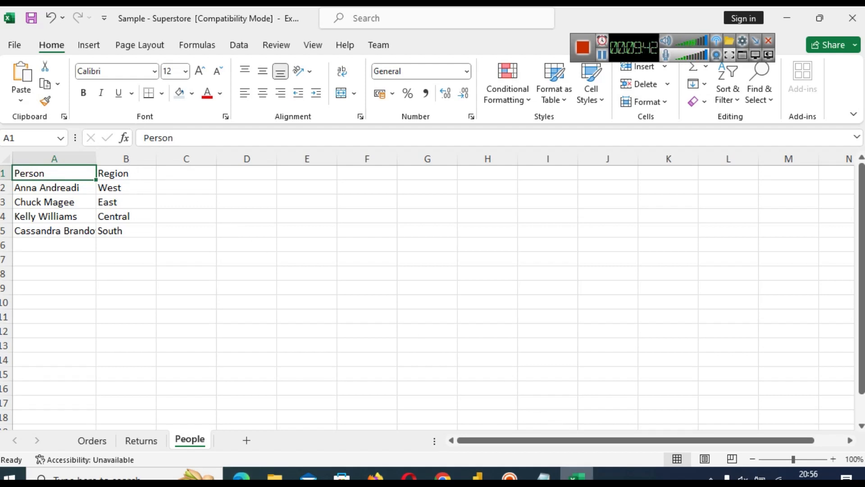
click(478, 475)
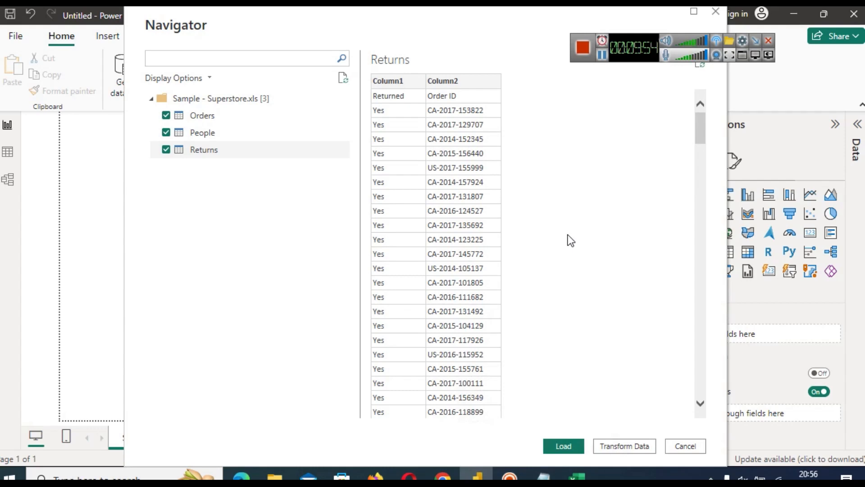
Preview the People, Orders and Returns tables, and open all three in Power Query Editor for transformation instead of loading them directly.
click(229, 133)
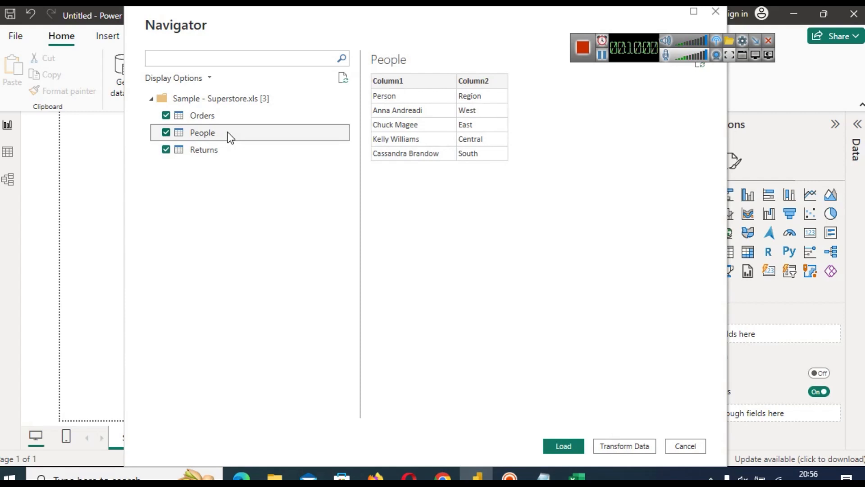
click(228, 116)
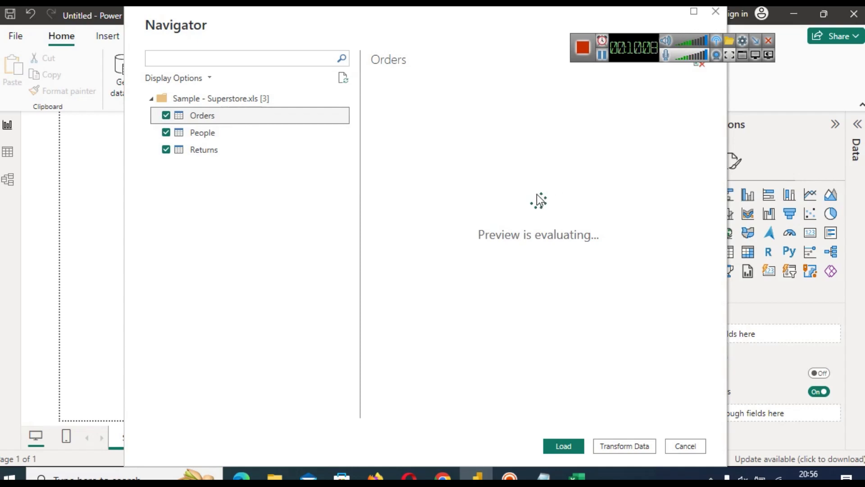
click(213, 150)
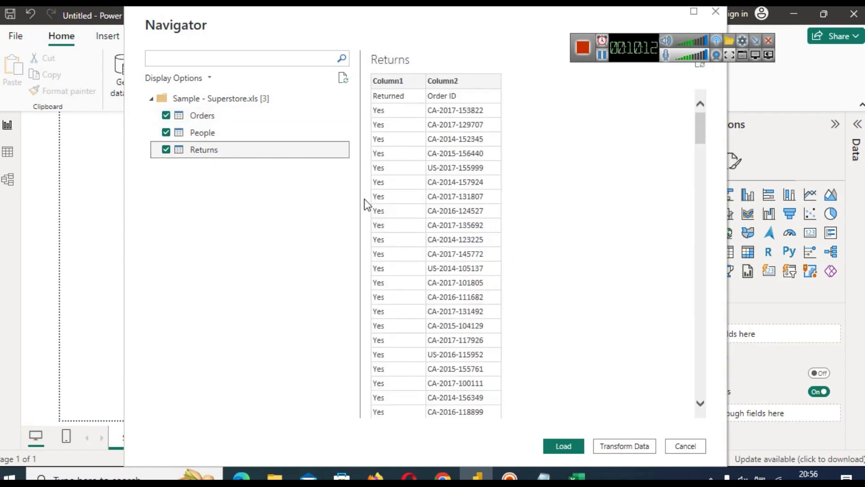
click(624, 445)
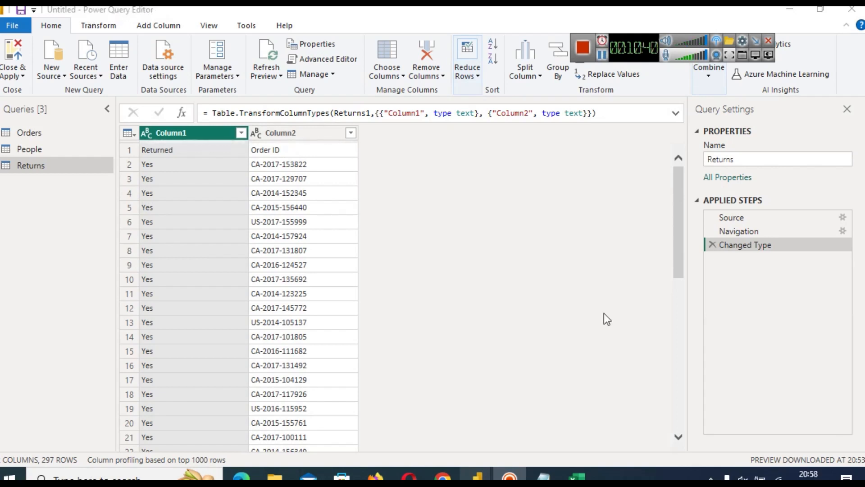
drag(627, 53, 696, 204)
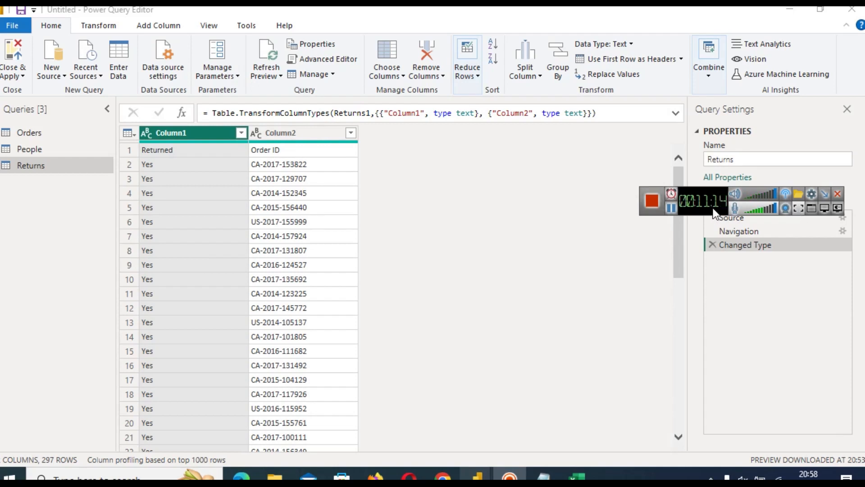
drag(713, 213, 712, 65)
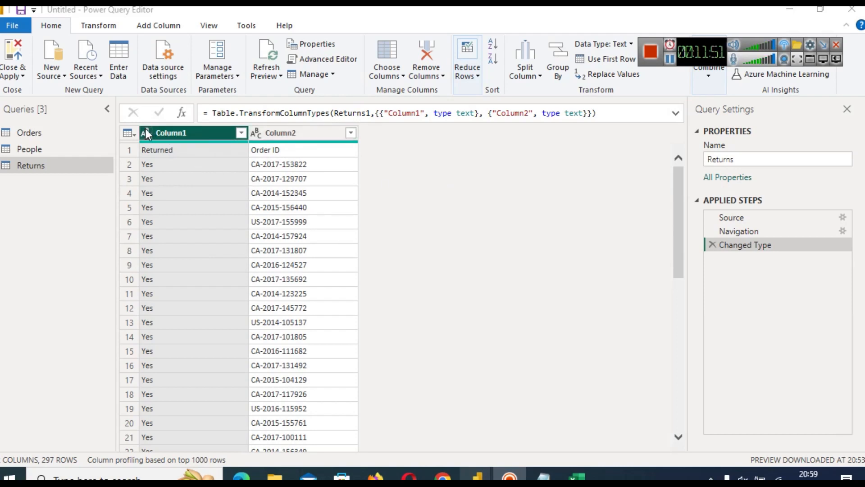
key(alt+Tab)
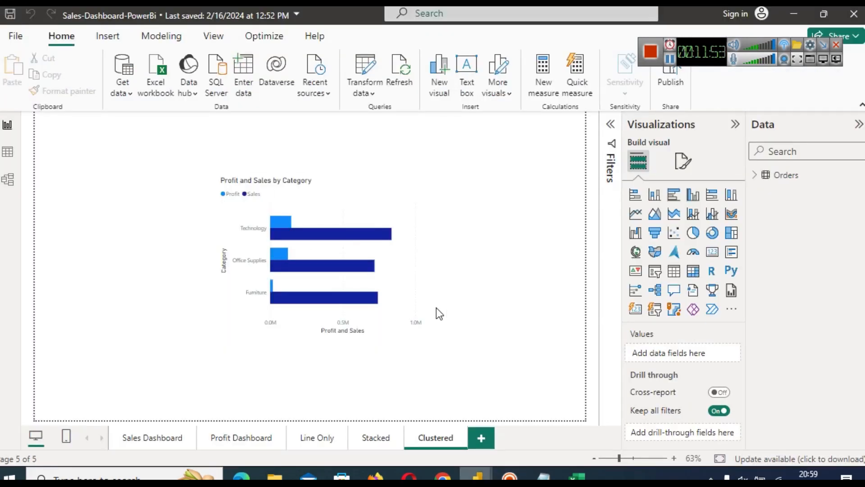
mouse_move(479, 476)
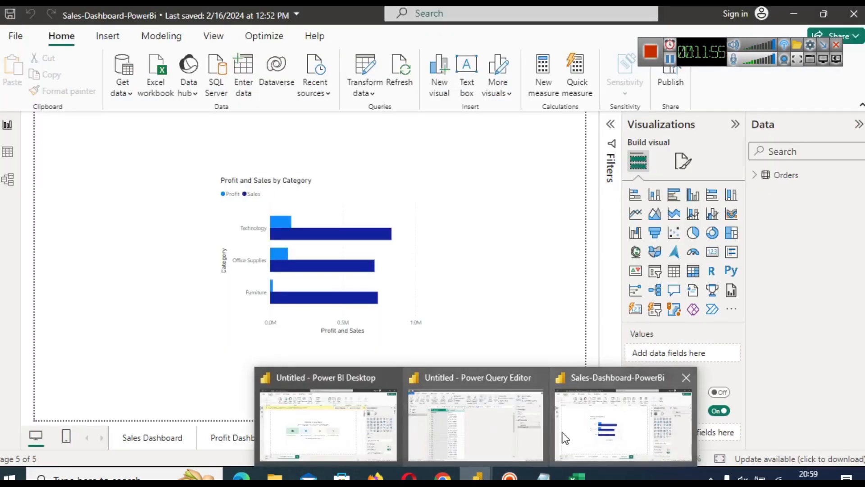
click(492, 423)
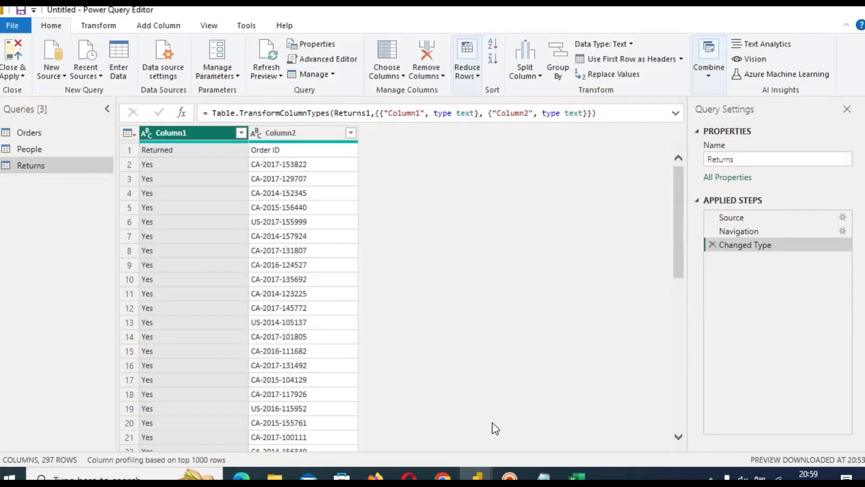
Promote the first row of the Returns query to column headers.
click(127, 132)
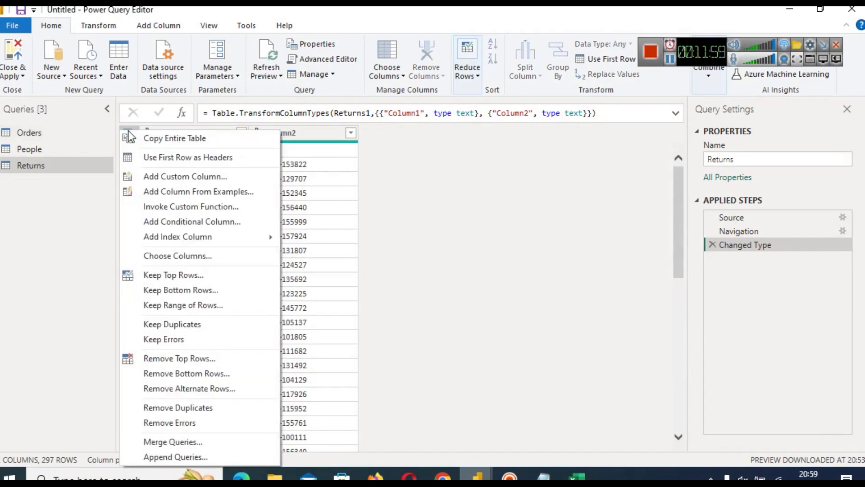
click(437, 221)
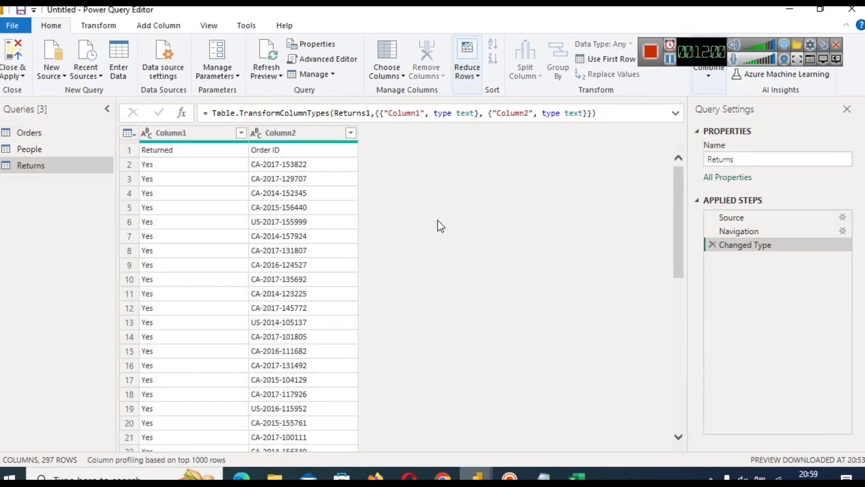
click(128, 135)
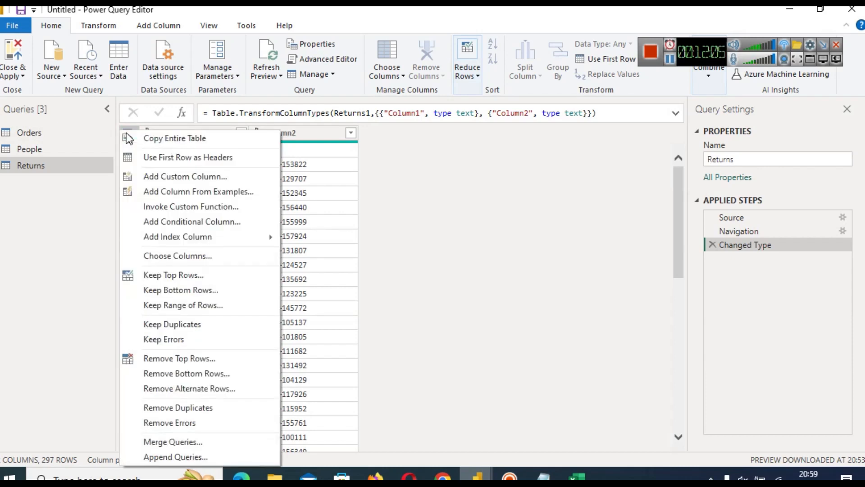
click(218, 163)
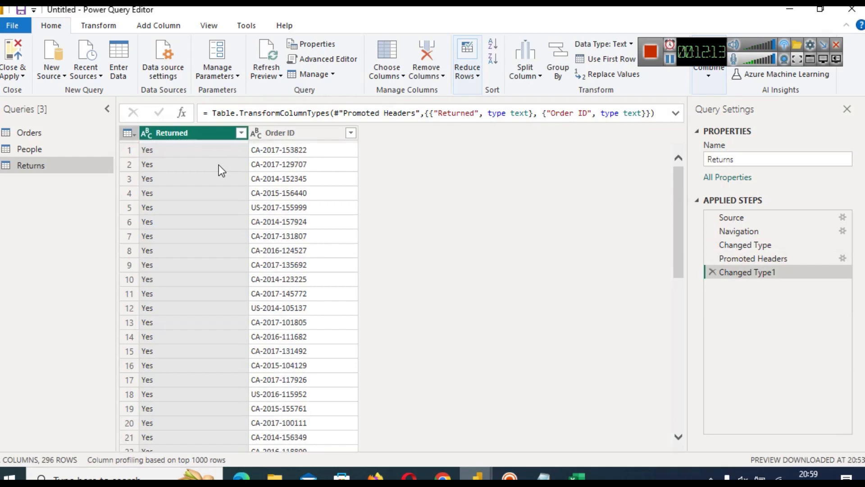
shift+click(335, 132)
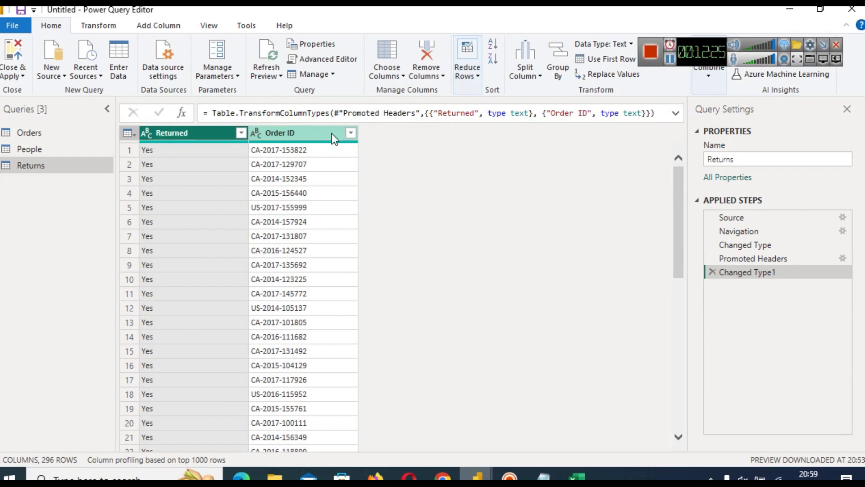
Compare the column headers of the People query with those of the Orders query.
click(50, 152)
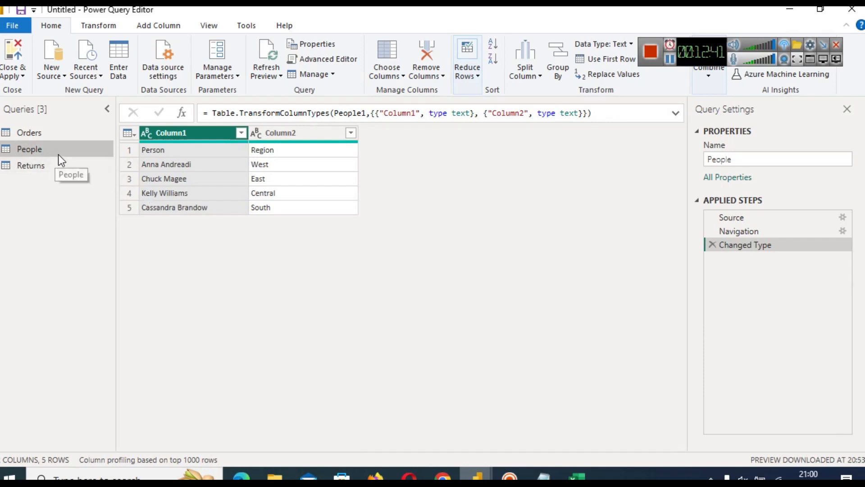
click(125, 137)
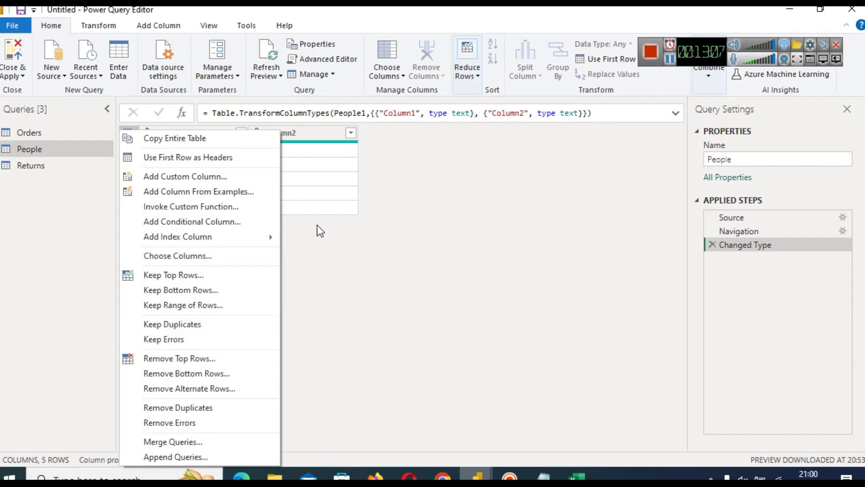
click(673, 65)
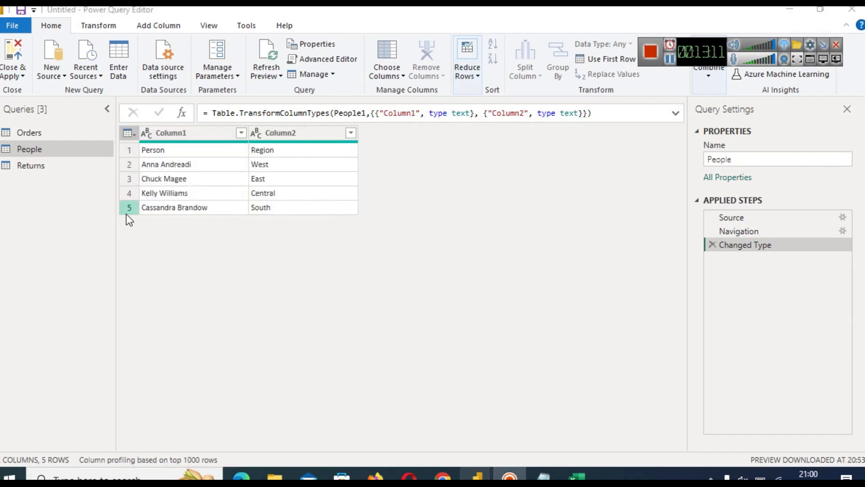
click(31, 126)
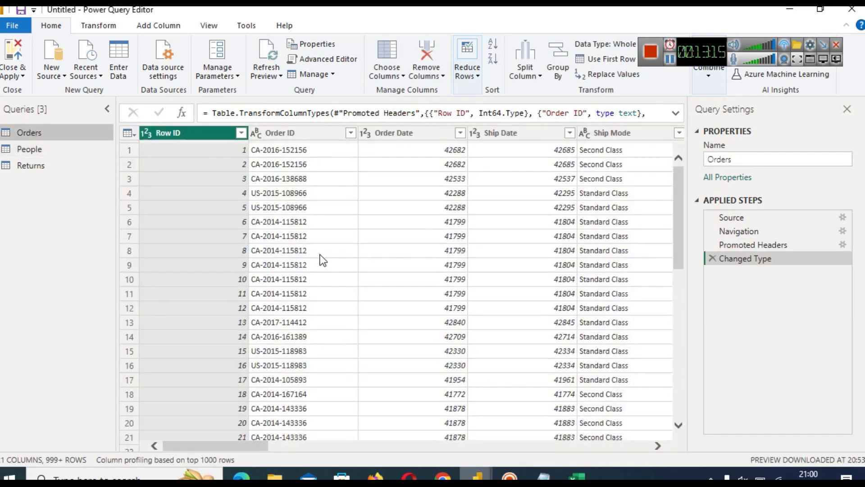
click(60, 151)
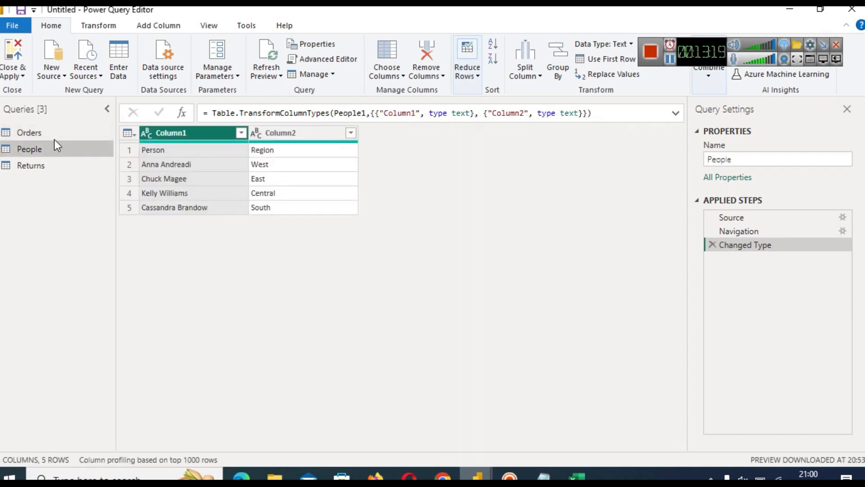
Check the data types of the Orders query's first columns and delete its Changed Type applied step.
click(45, 131)
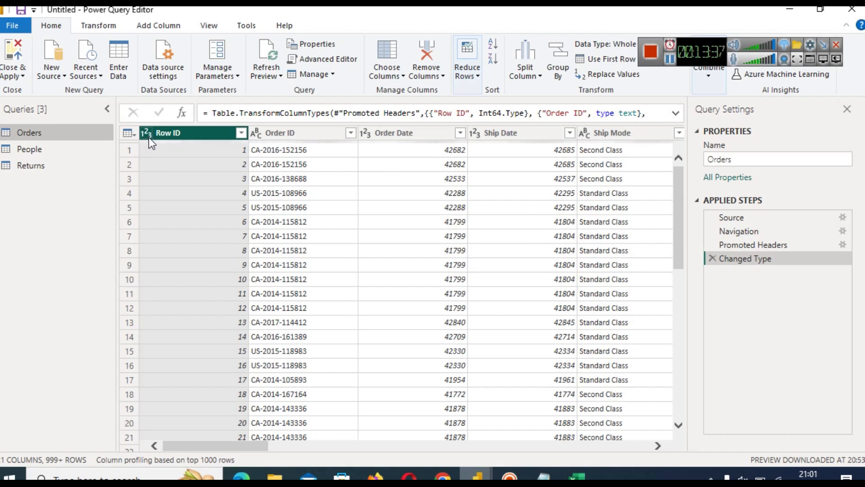
click(265, 134)
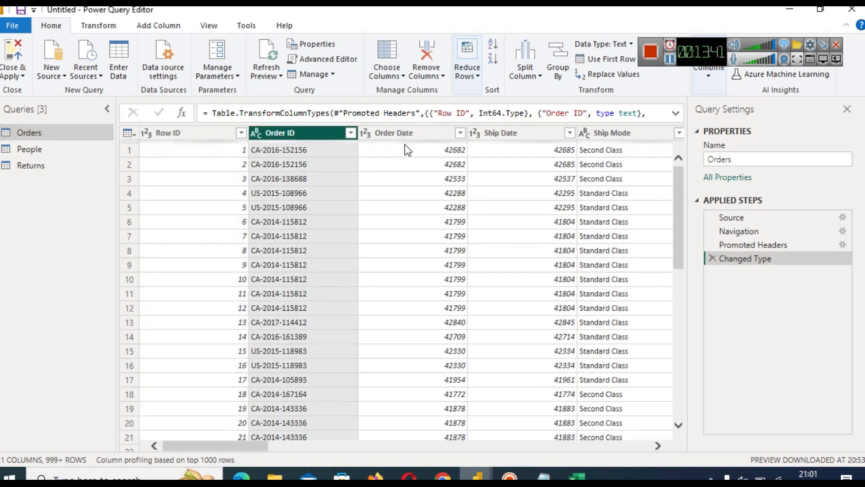
click(412, 131)
click(495, 133)
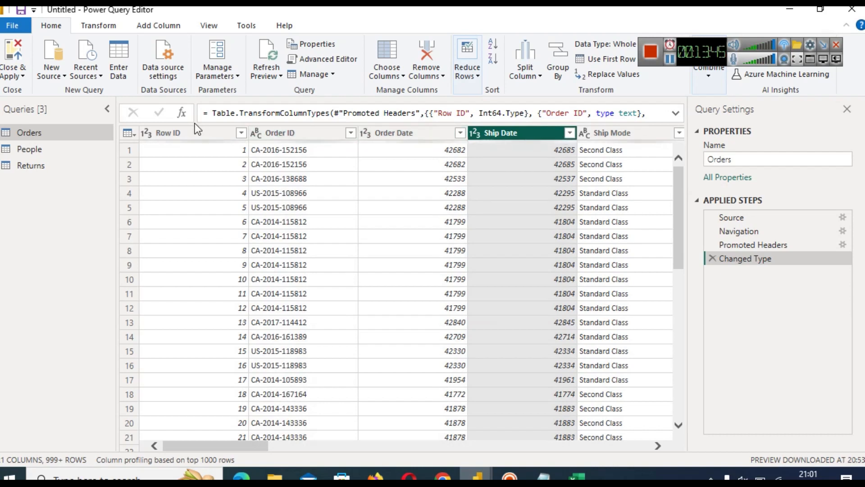
click(180, 128)
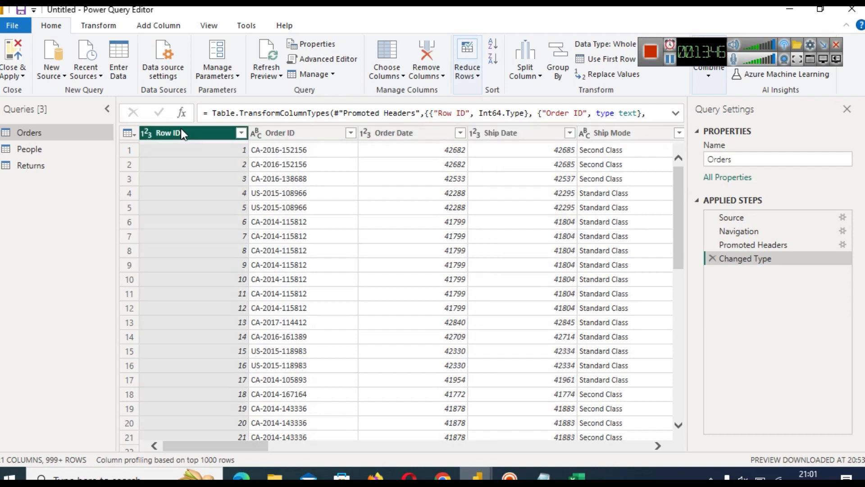
click(713, 258)
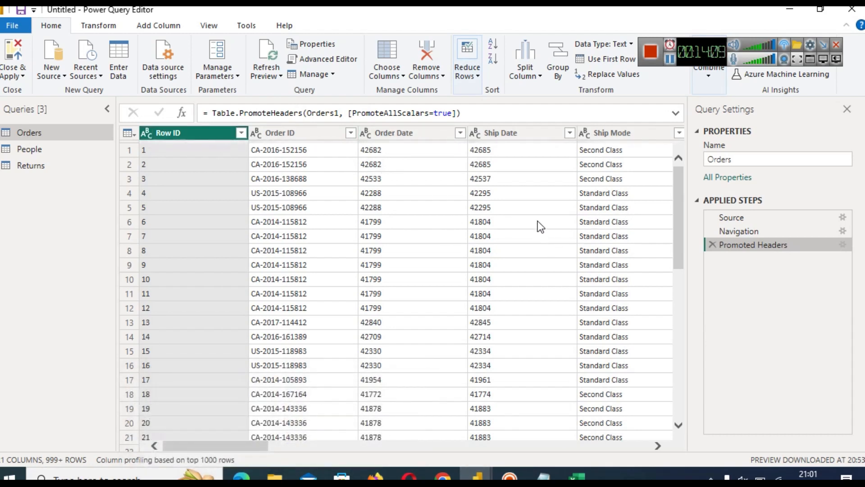
Examine the data types and values of the Orders columns from Row ID and Order Date across to State.
click(409, 131)
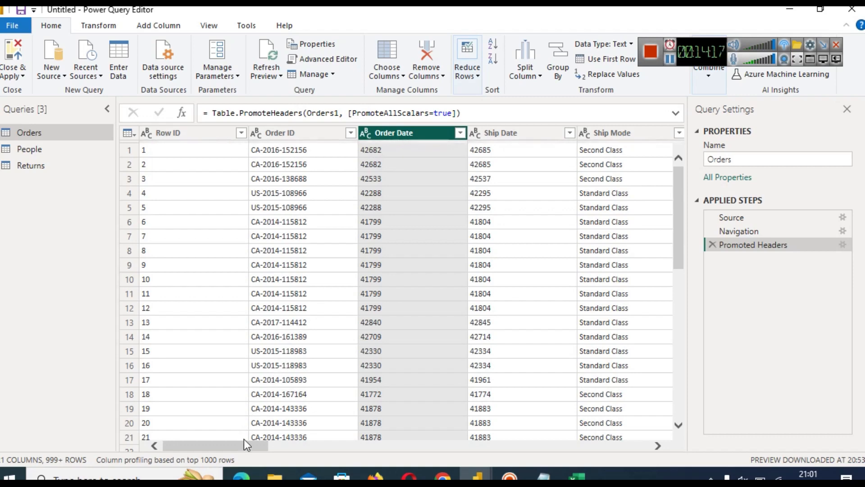
drag(244, 444, 280, 451)
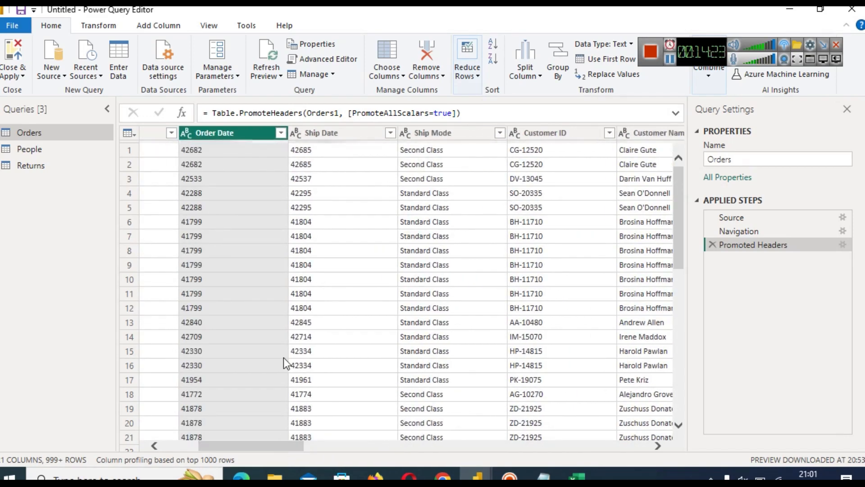
click(324, 146)
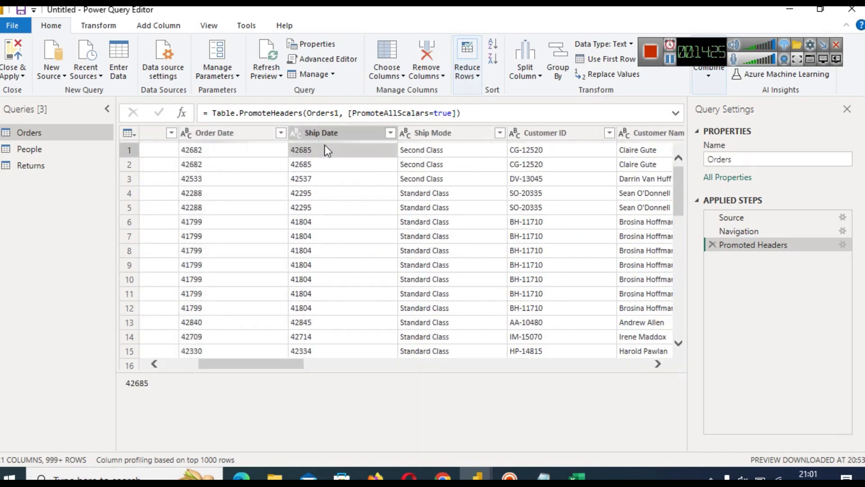
drag(231, 364, 151, 353)
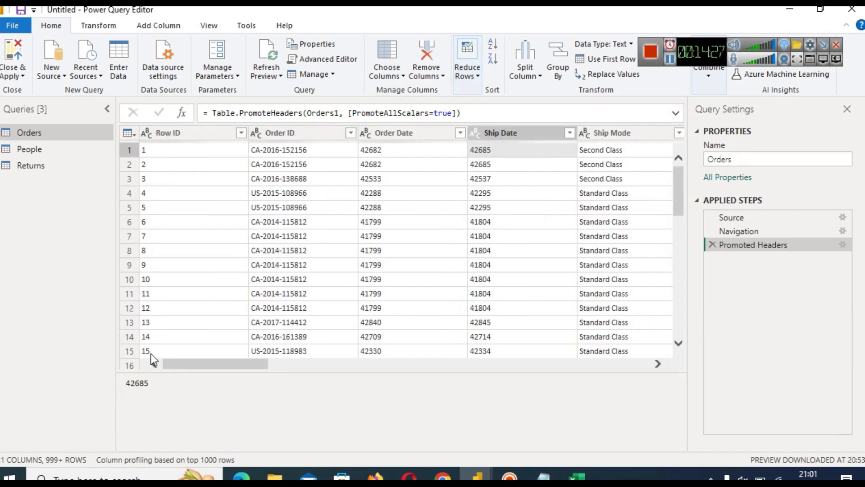
drag(181, 364, 315, 371)
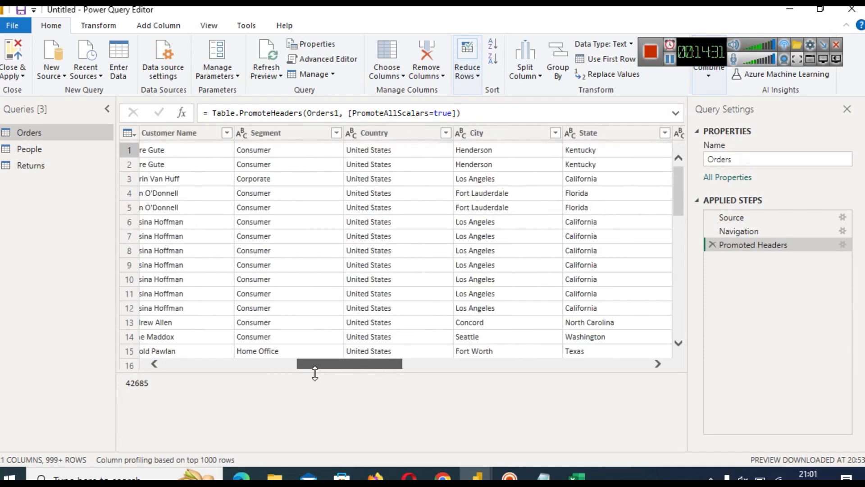
click(581, 132)
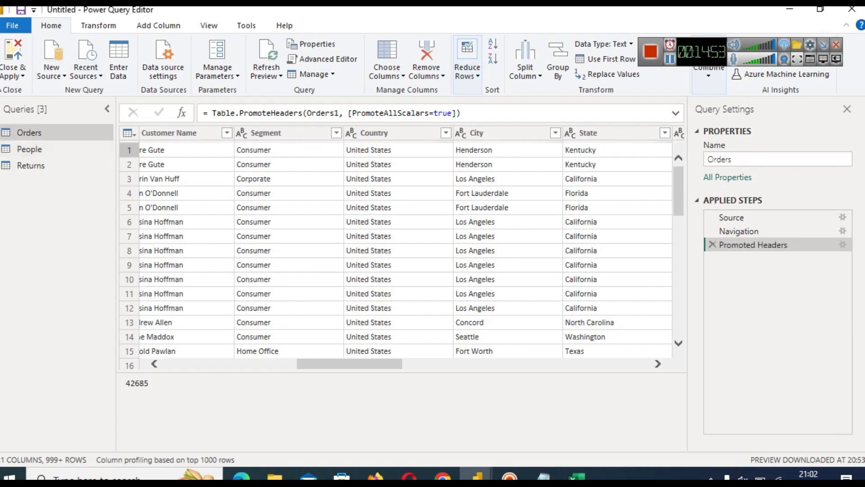
Close the query editor and apply the pending query changes to load the Orders, People and Returns tables.
click(12, 78)
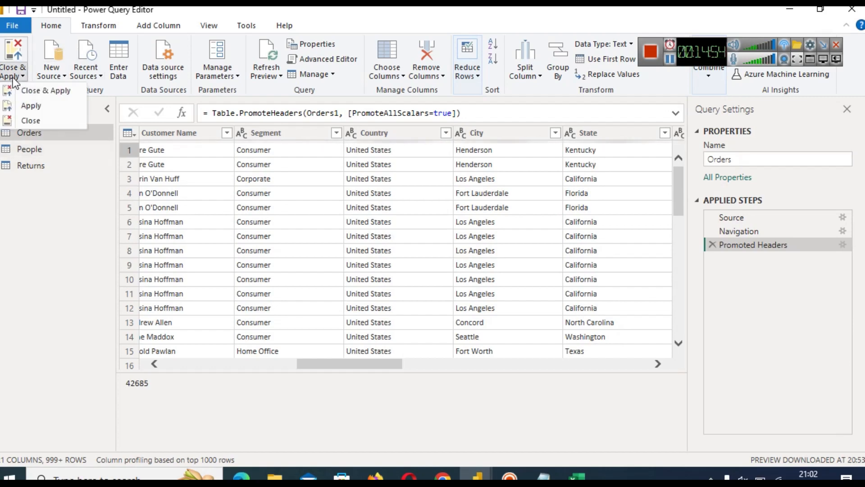
click(31, 92)
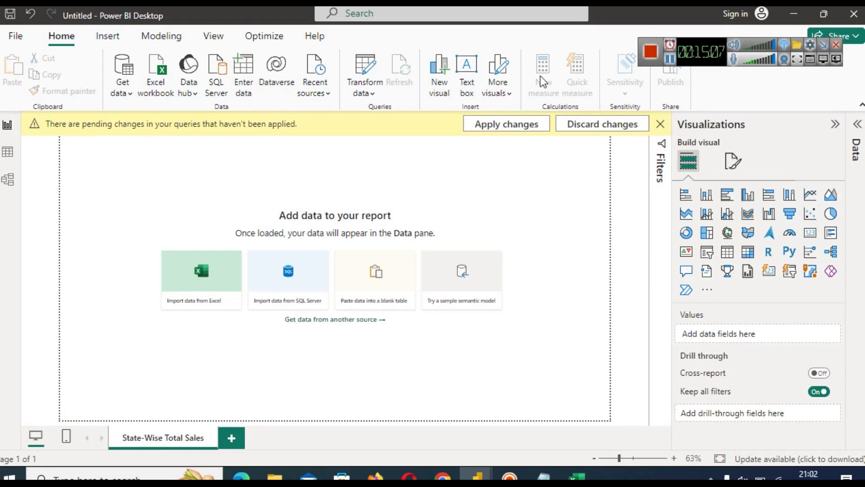
click(518, 130)
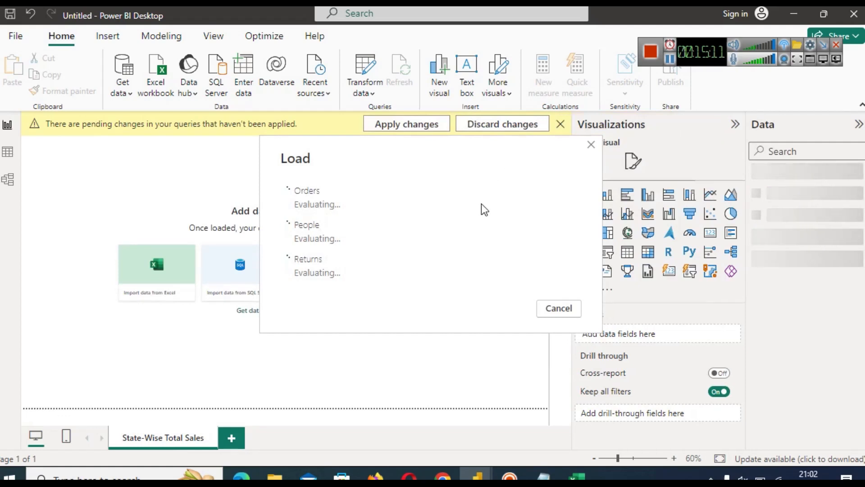
Switch to the open Sales-Dashboard-PowerBi report and expand the fields of its Orders table.
mouse_move(475, 475)
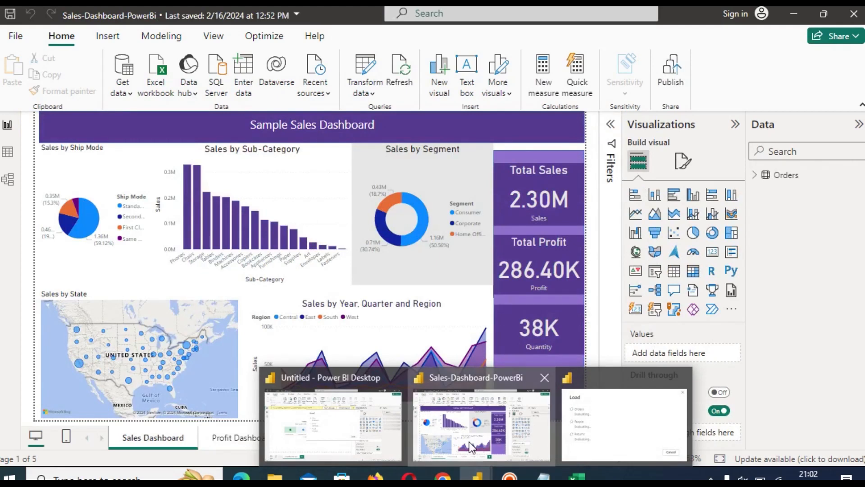
click(469, 442)
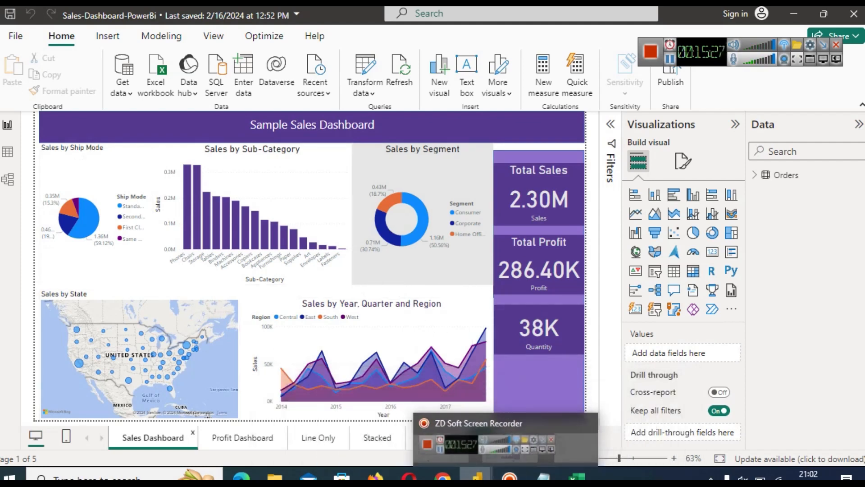
mouse_move(475, 476)
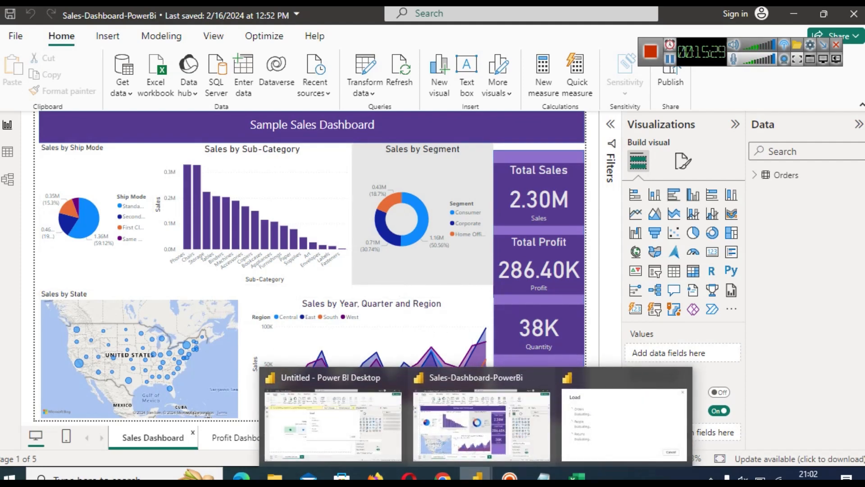
click(371, 444)
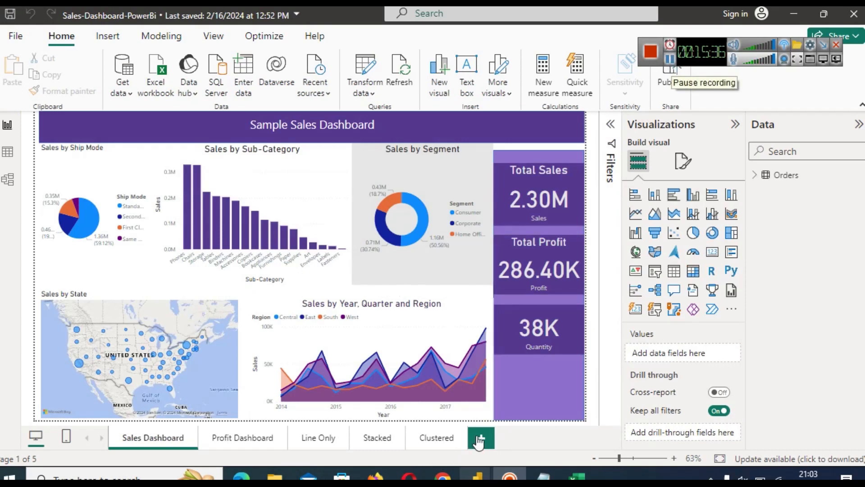
click(759, 177)
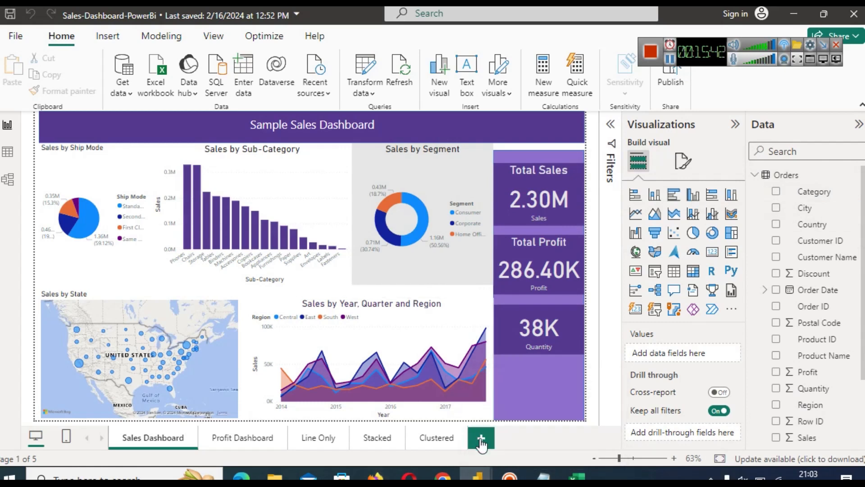
Add a new report page and rename it "State-Wise Sales".
click(481, 438)
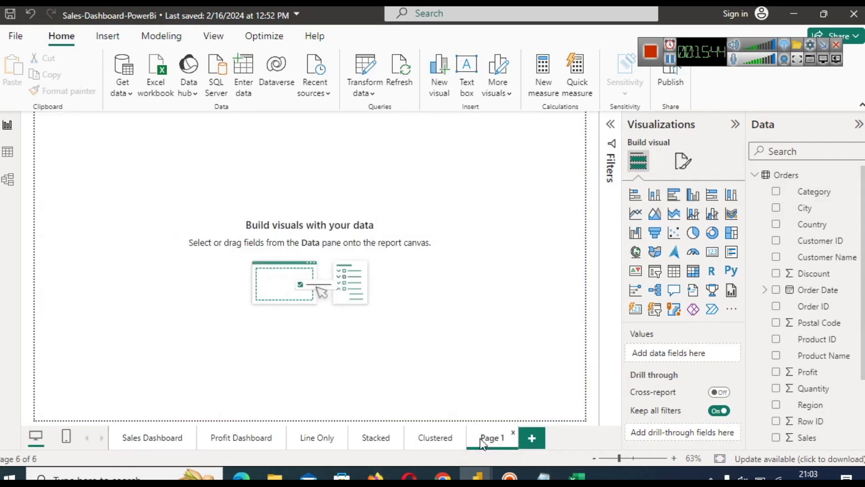
right_click(480, 438)
click(519, 397)
text(State-Wise Sales)
key(Return)
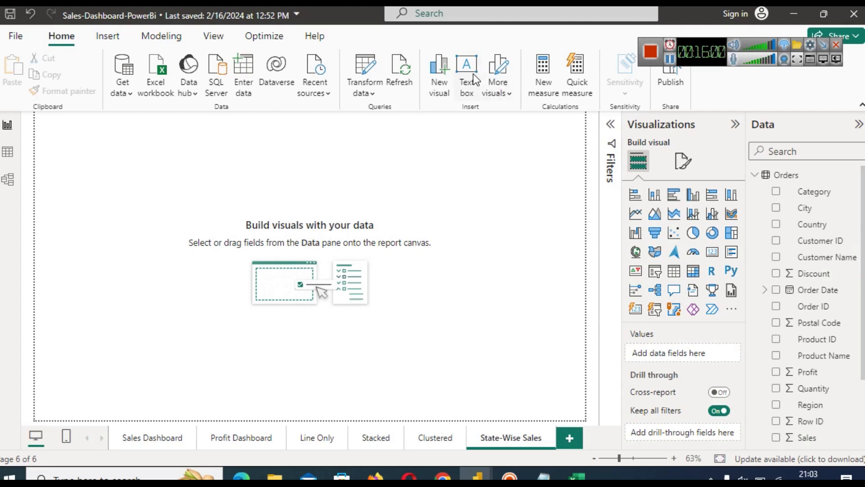
Insert a rectangle shape and resize it into a thin banner spanning the full width of the page's upper edge.
click(105, 36)
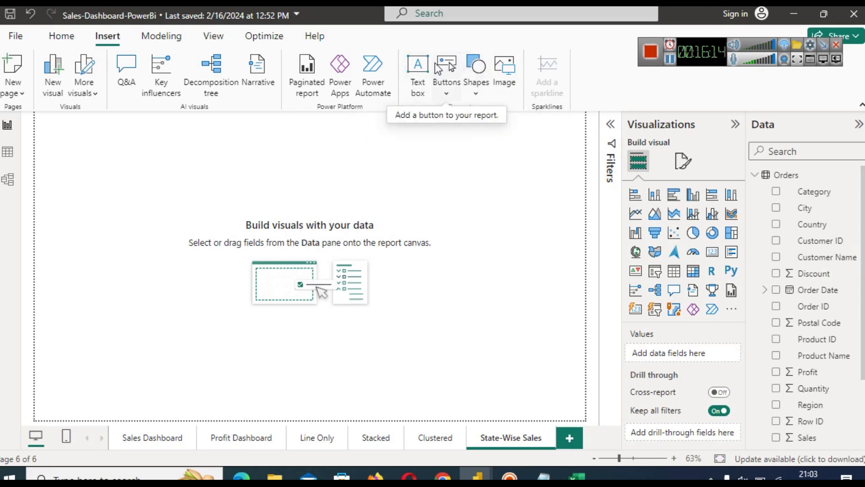
click(479, 67)
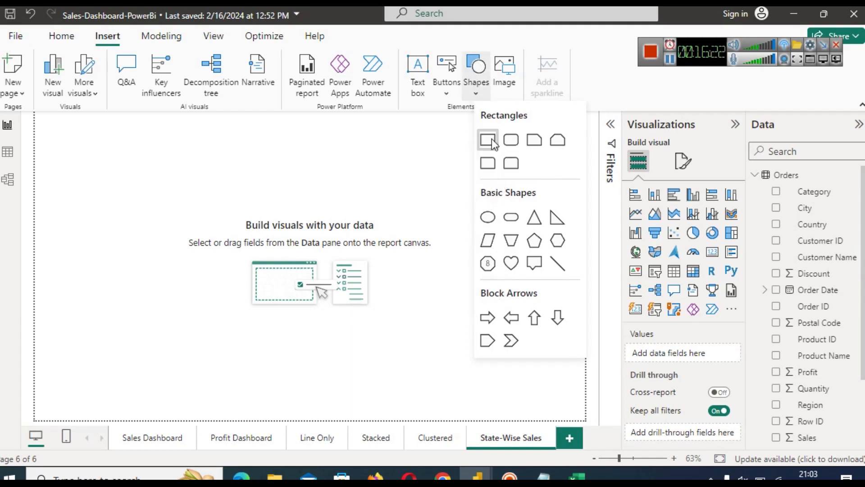
click(489, 140)
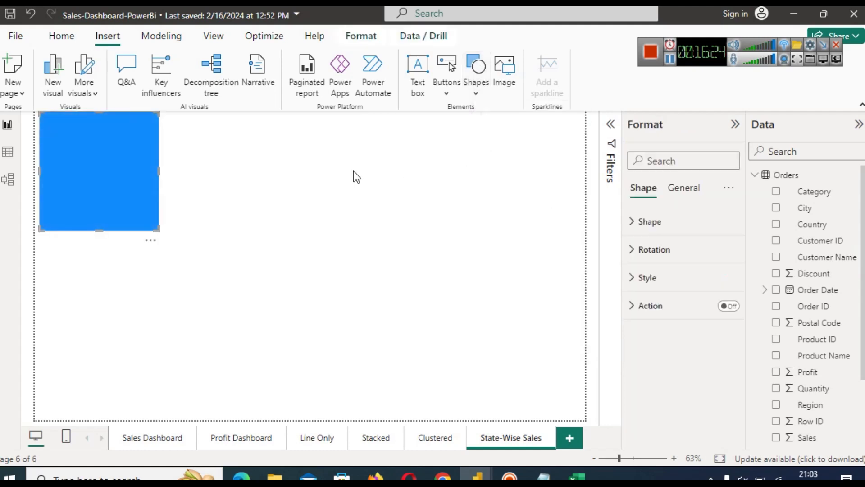
drag(158, 171, 585, 177)
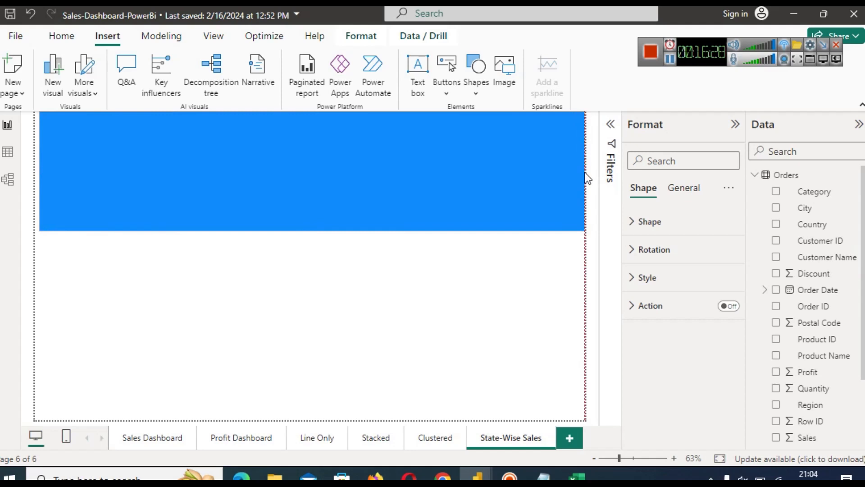
drag(310, 229, 300, 149)
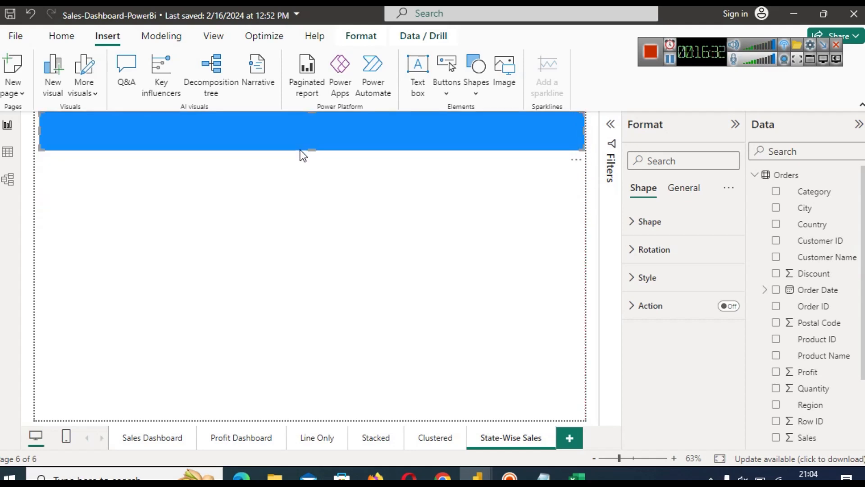
click(296, 263)
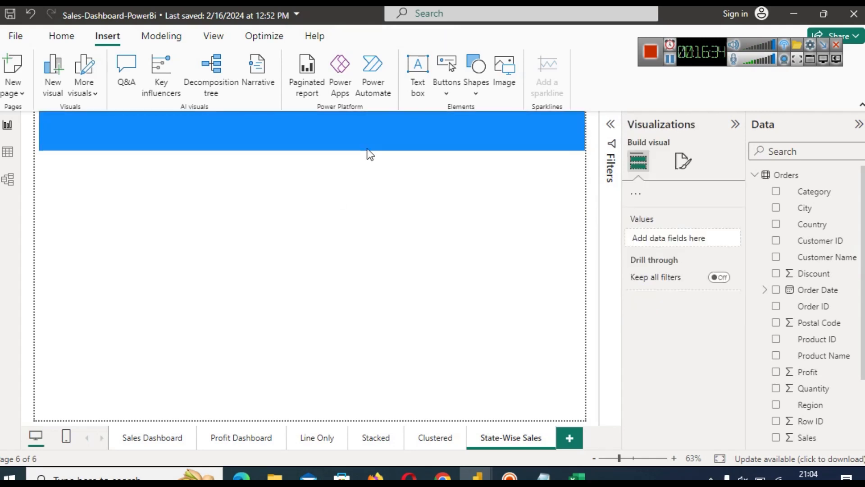
Insert a text box reading "State-Wise Total Sales" below the banner and shrink it to about half the page width.
click(419, 64)
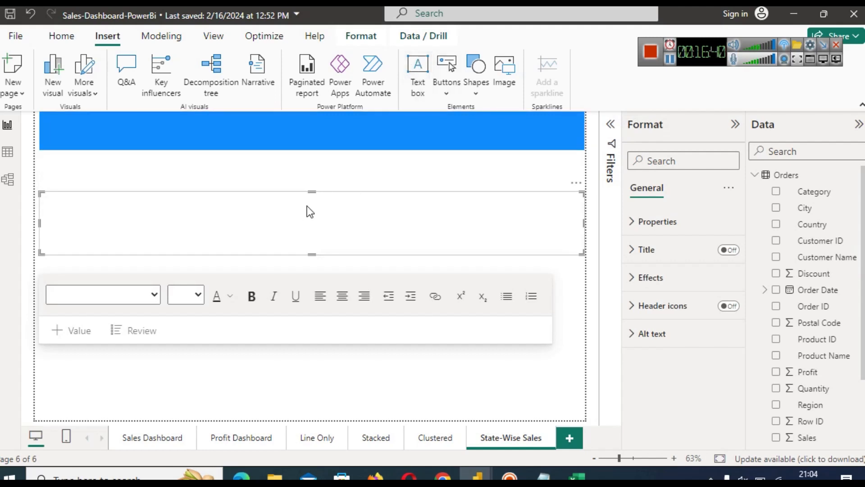
click(242, 223)
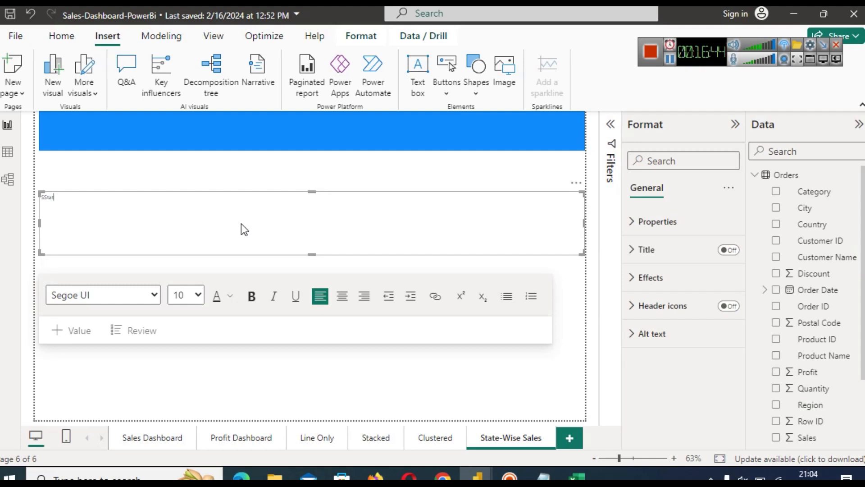
text(SState)
key(ctrl+a)
text(State-Wise Sa)
drag(285, 202, 278, 220)
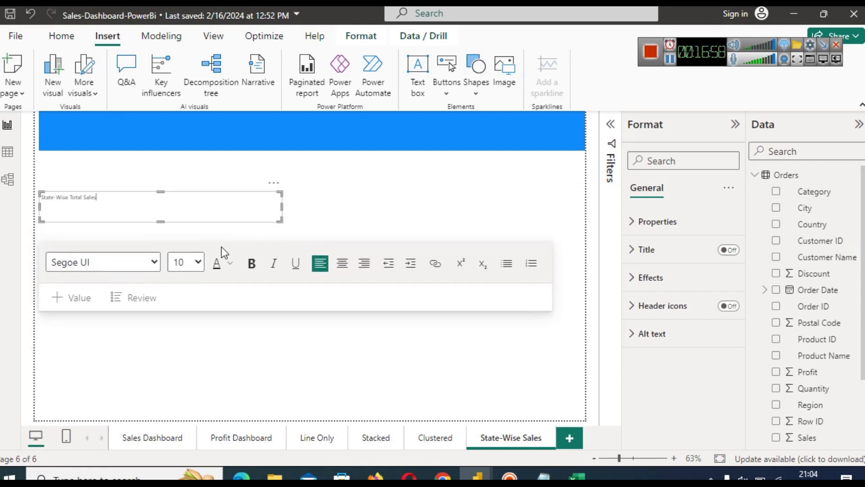
Set the heading text's font size to 24 and narrow its text box to fit the text.
key(ctrl+a)
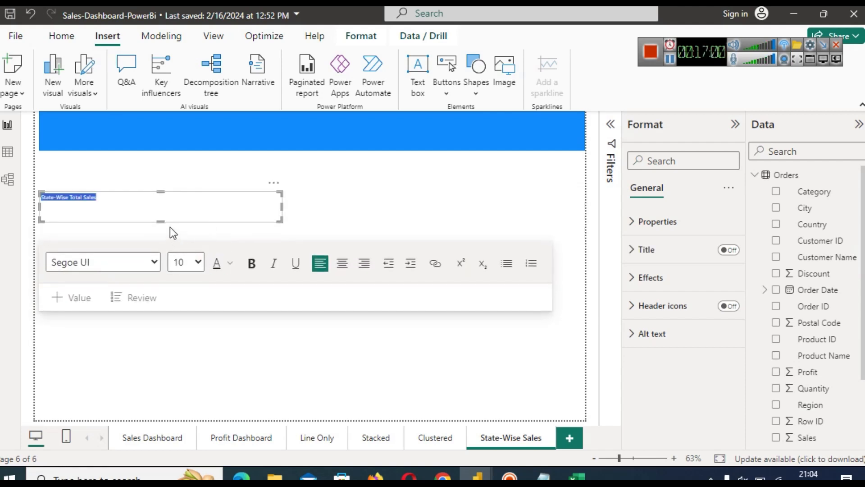
click(197, 262)
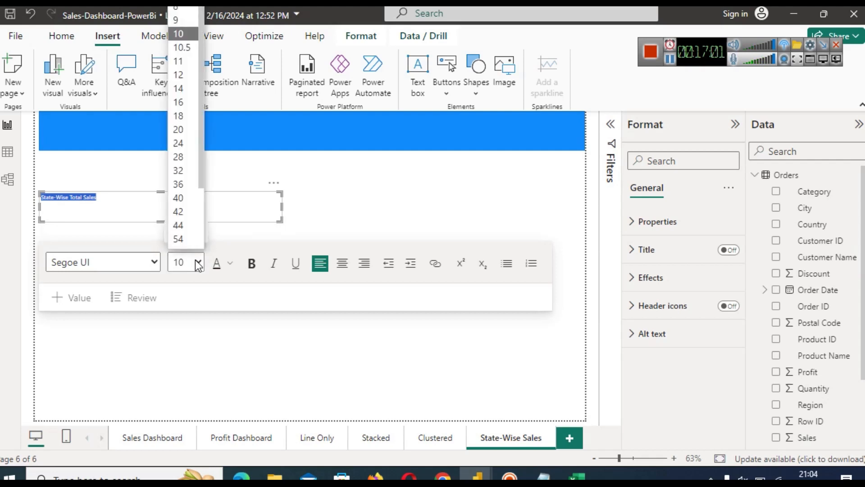
click(181, 143)
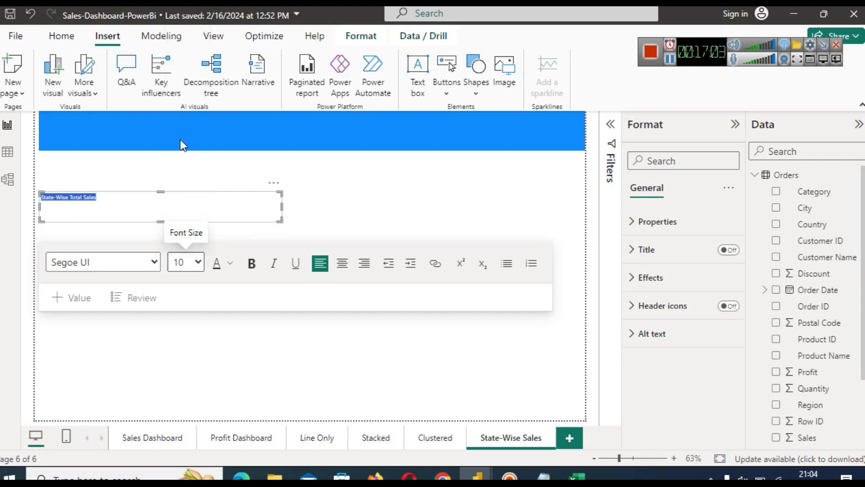
click(198, 202)
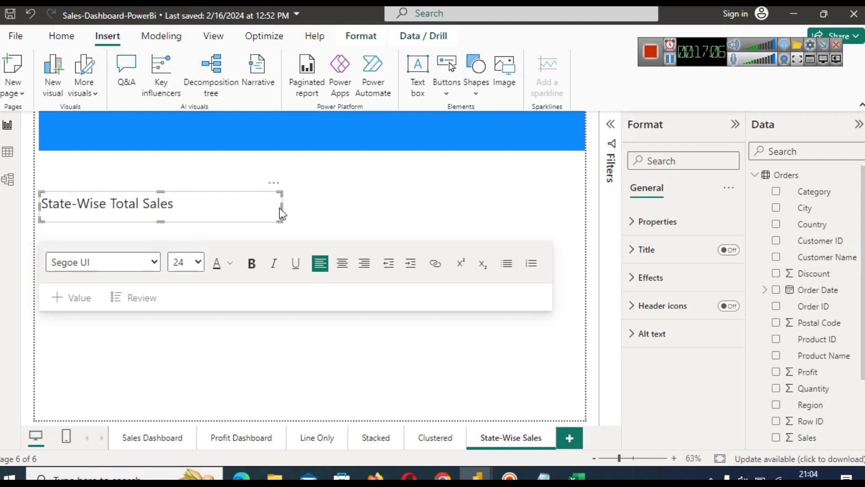
drag(281, 207, 178, 198)
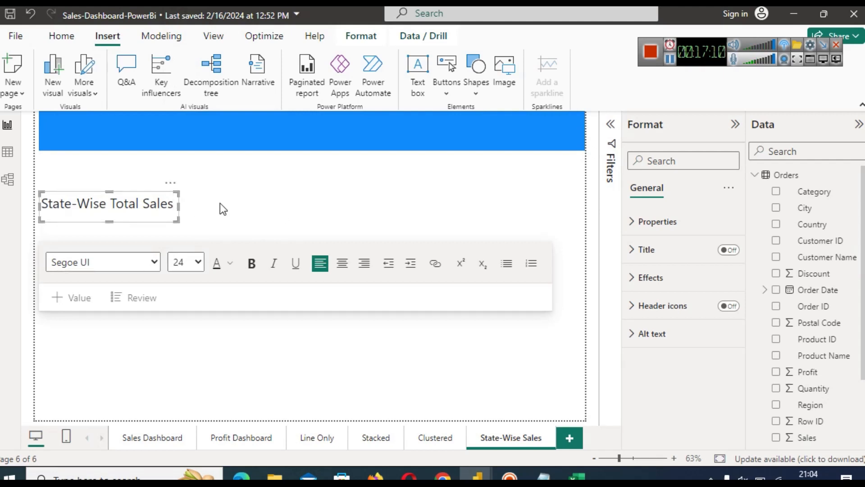
Move the "State-Wise Total Sales" text box onto the middle of the blue banner.
click(124, 191)
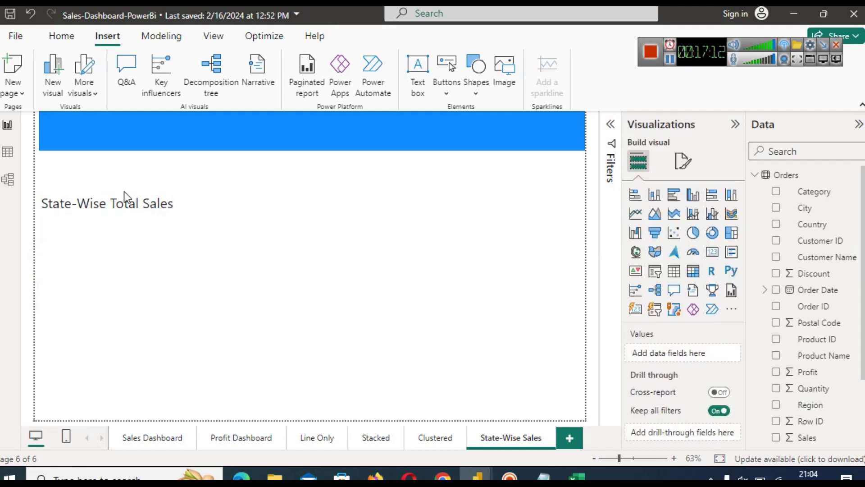
click(121, 196)
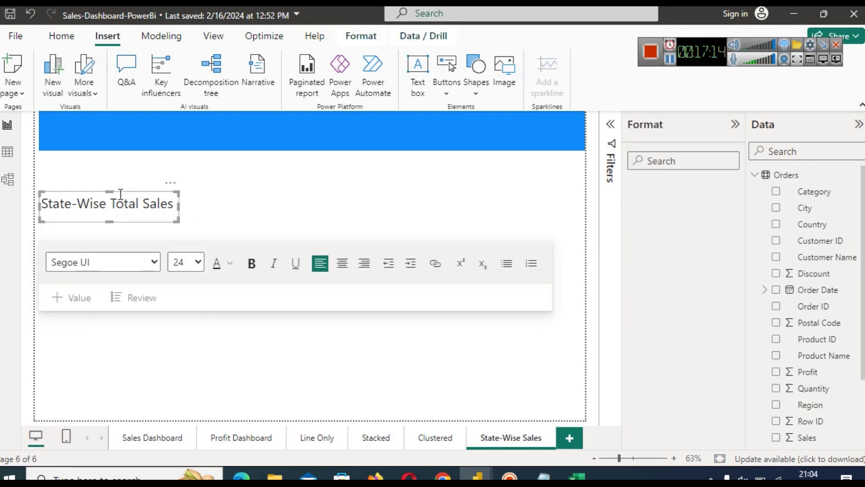
drag(121, 197, 313, 116)
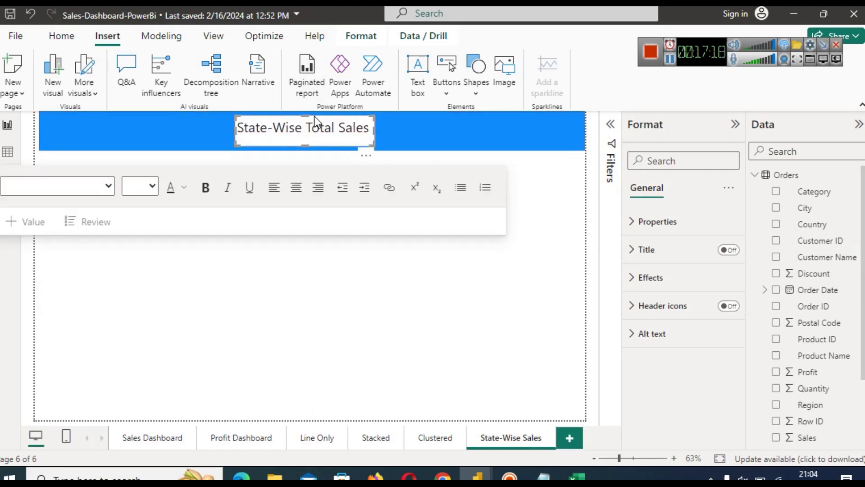
click(386, 137)
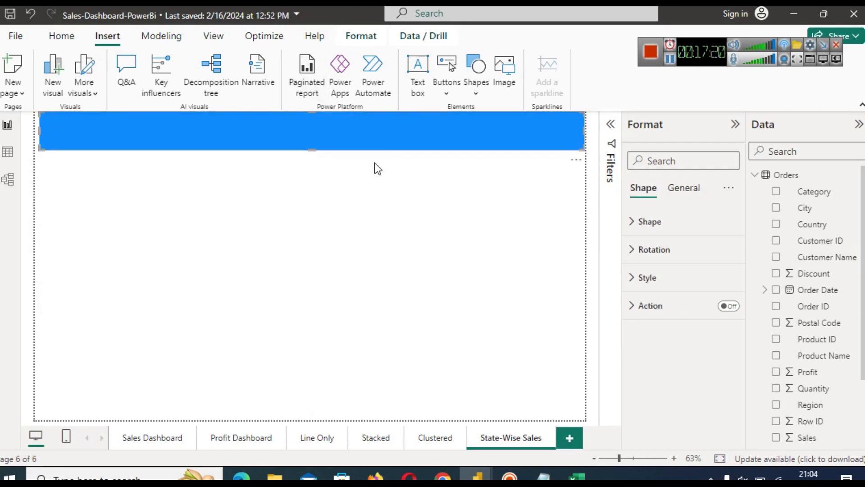
click(342, 267)
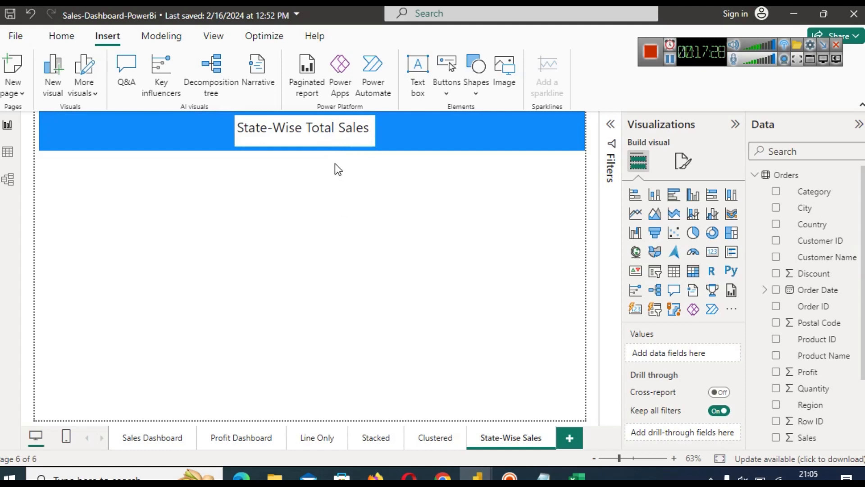
Set the "State-Wise Total Sales" text box's background color to the same blue as the banner.
click(325, 129)
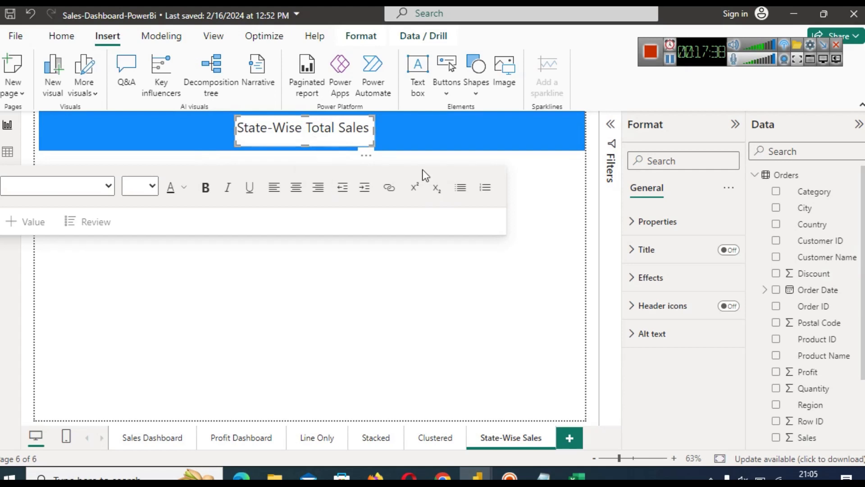
click(289, 130)
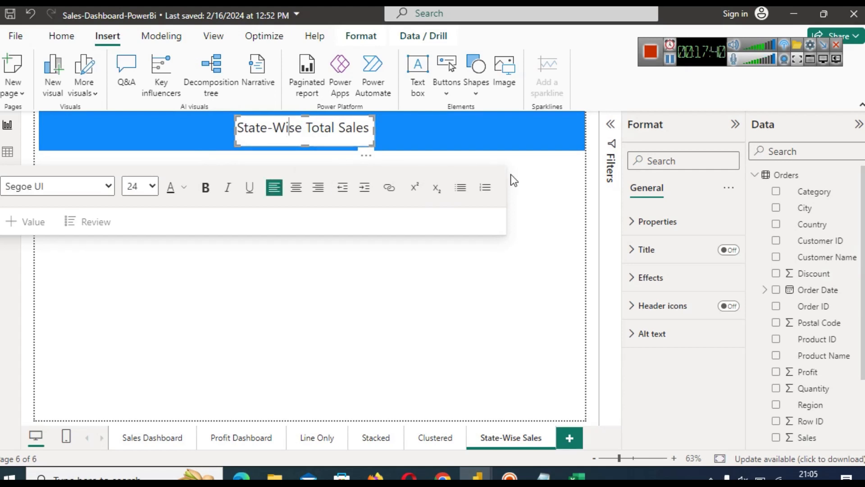
click(673, 230)
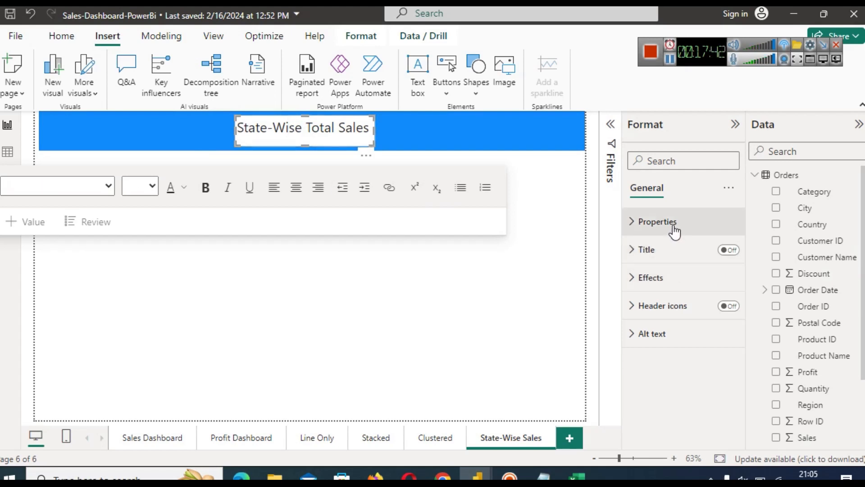
click(675, 230)
click(653, 277)
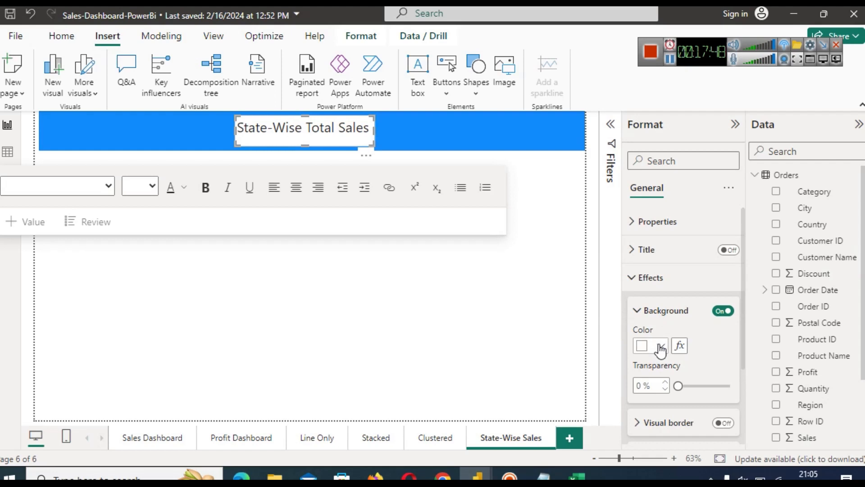
click(653, 281)
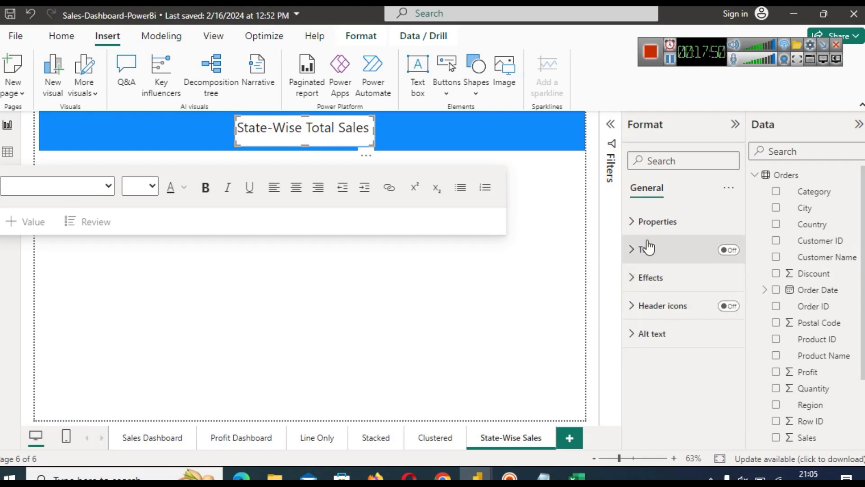
click(648, 250)
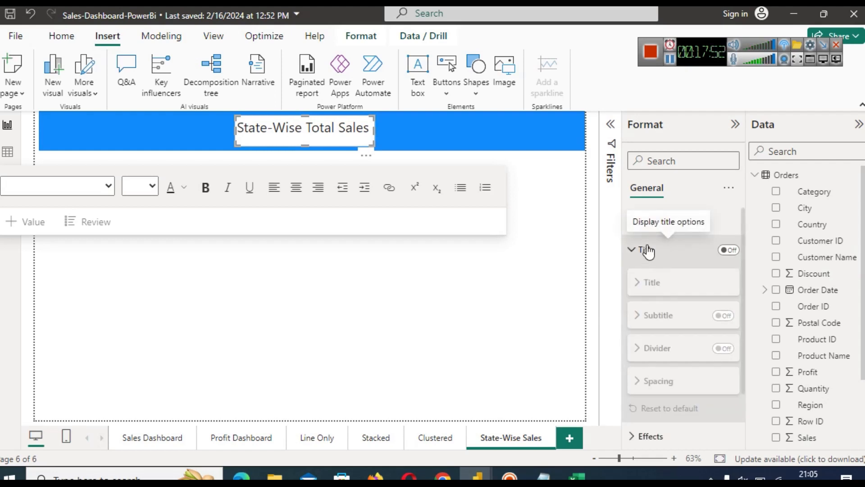
click(647, 251)
click(642, 277)
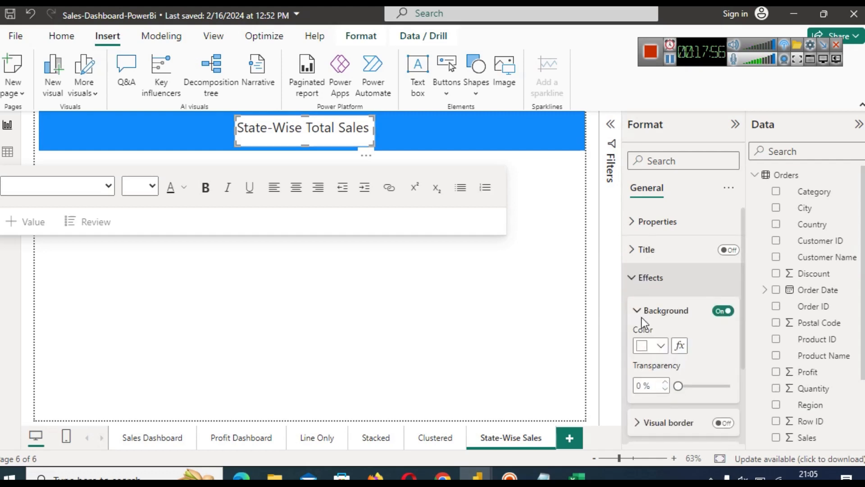
click(660, 347)
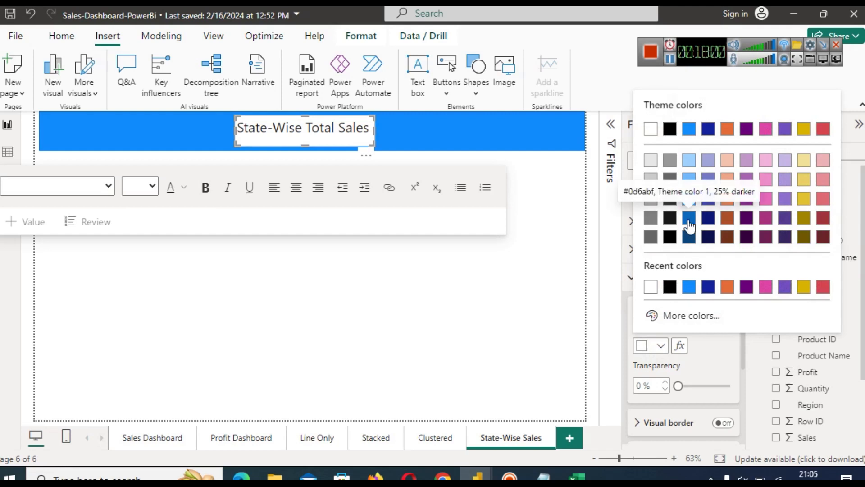
click(688, 223)
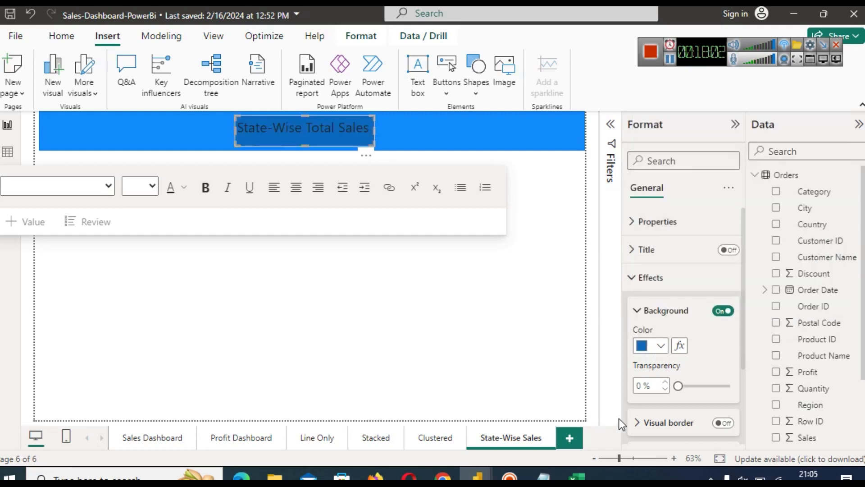
click(666, 348)
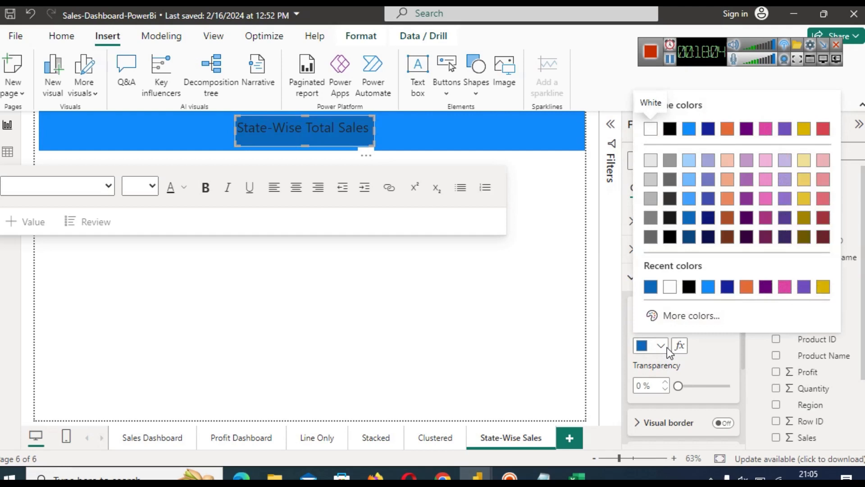
click(709, 288)
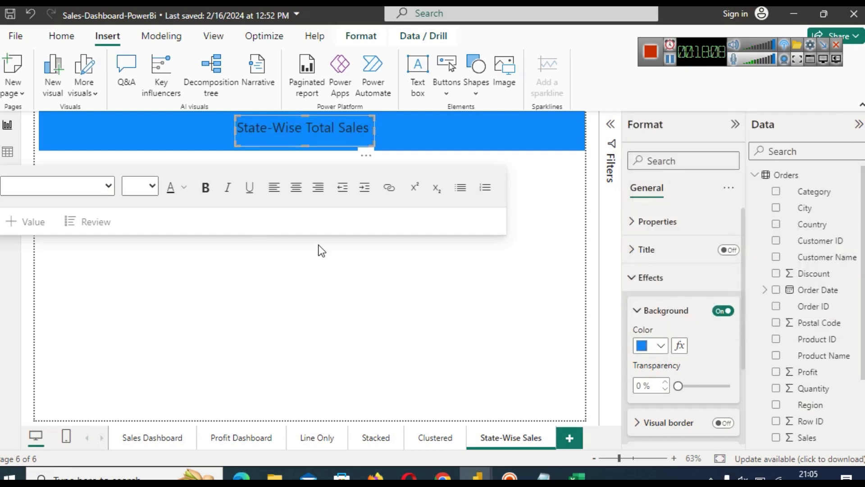
click(315, 258)
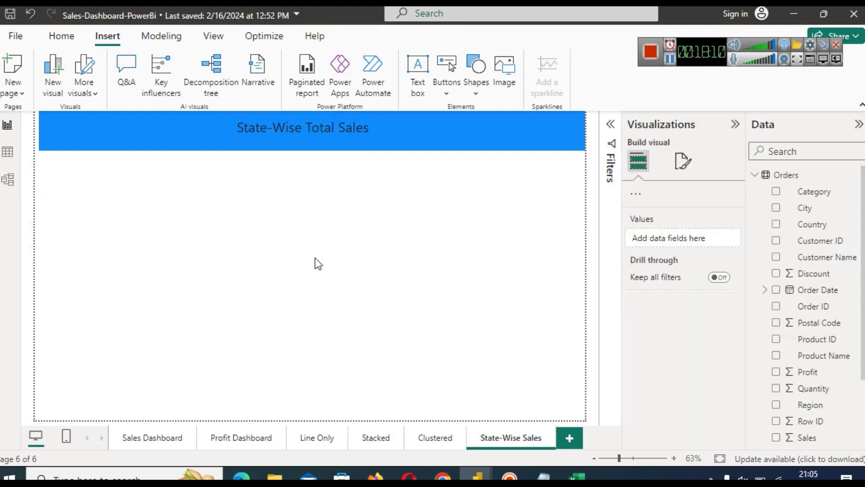
double_click(315, 257)
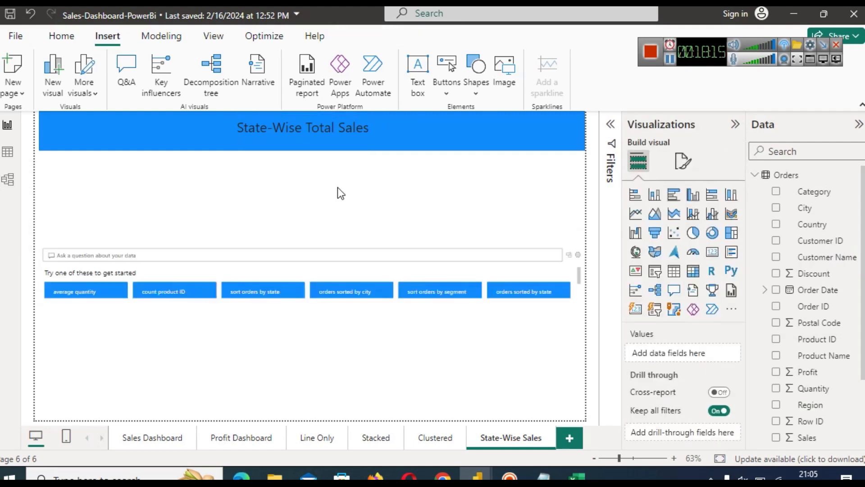
click(578, 255)
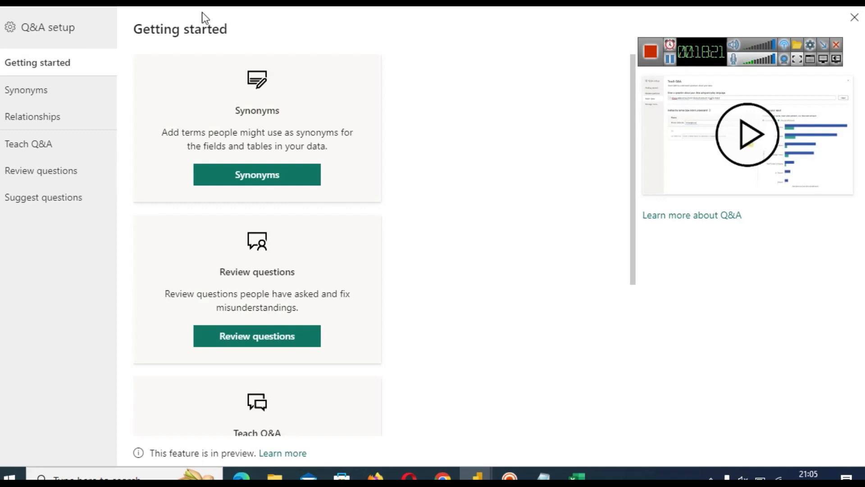
click(854, 18)
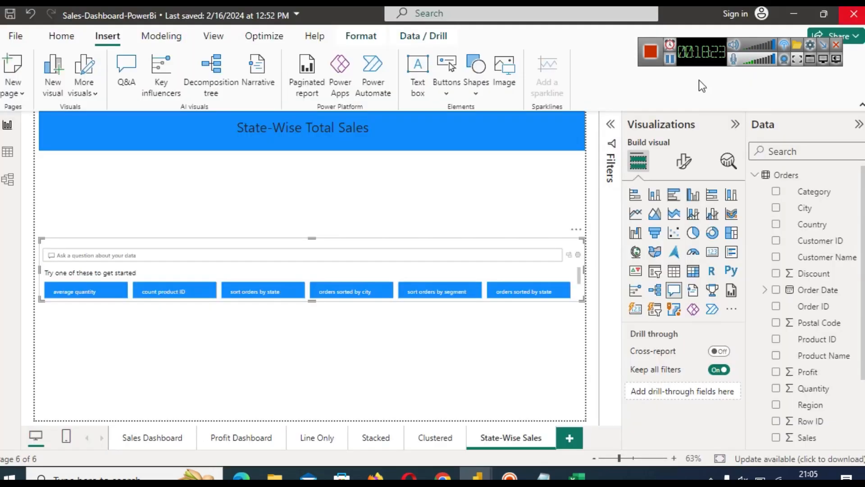
click(386, 206)
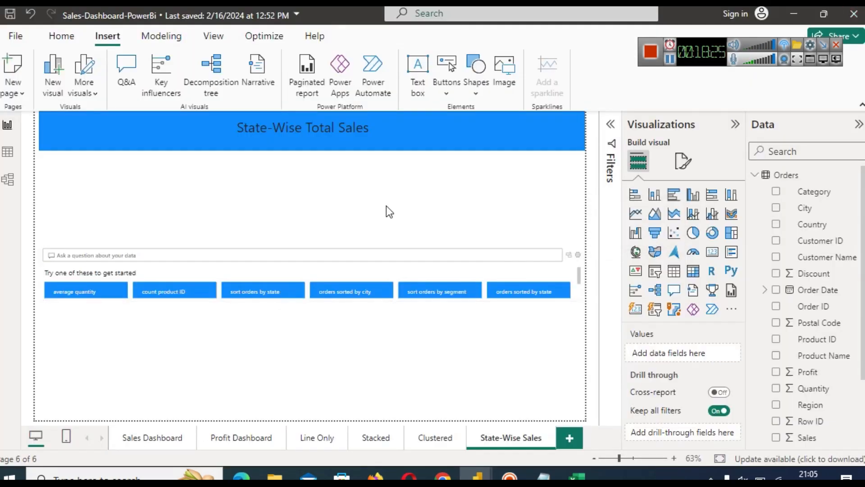
click(318, 251)
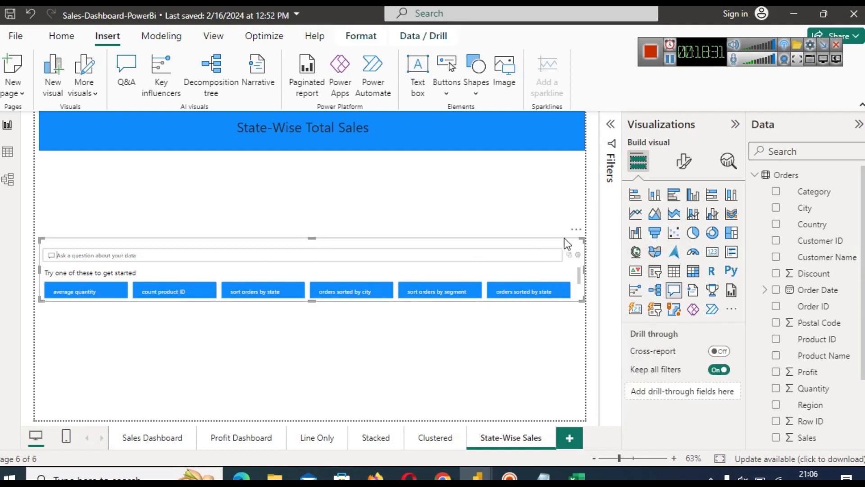
click(577, 231)
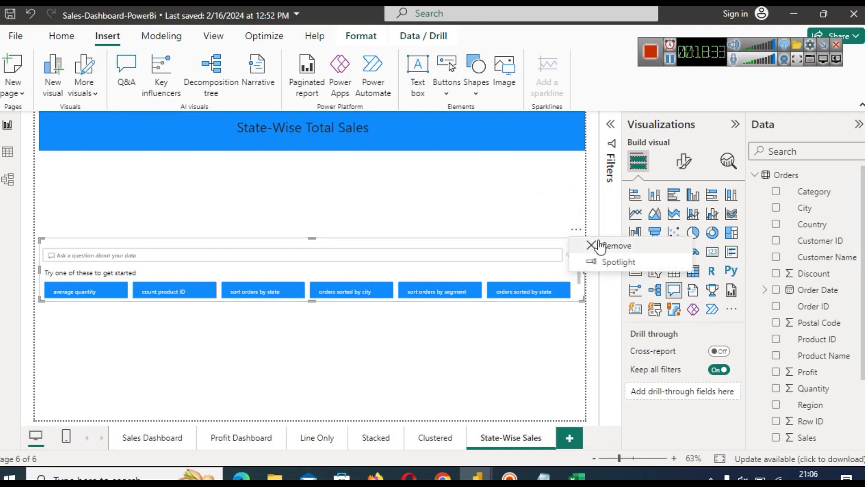
click(599, 243)
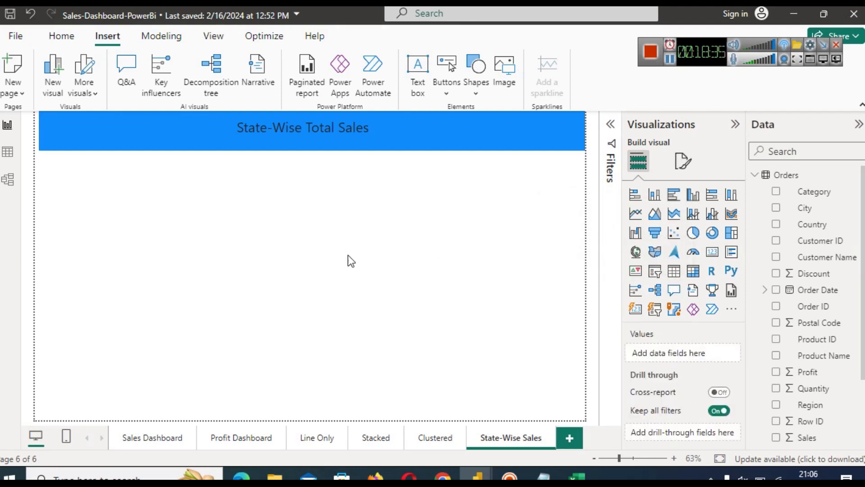
Make the "State-Wise Total Sales" heading bold and white, and widen its text box to fit the text on one line.
click(305, 129)
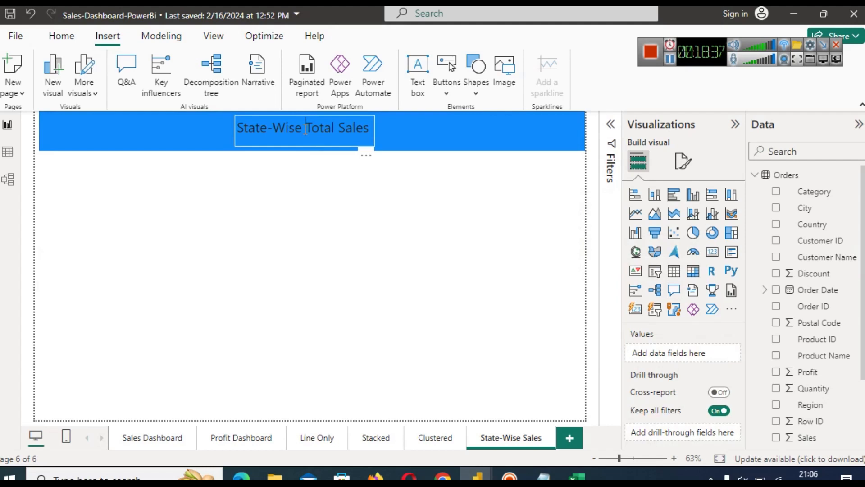
triple_click(306, 129)
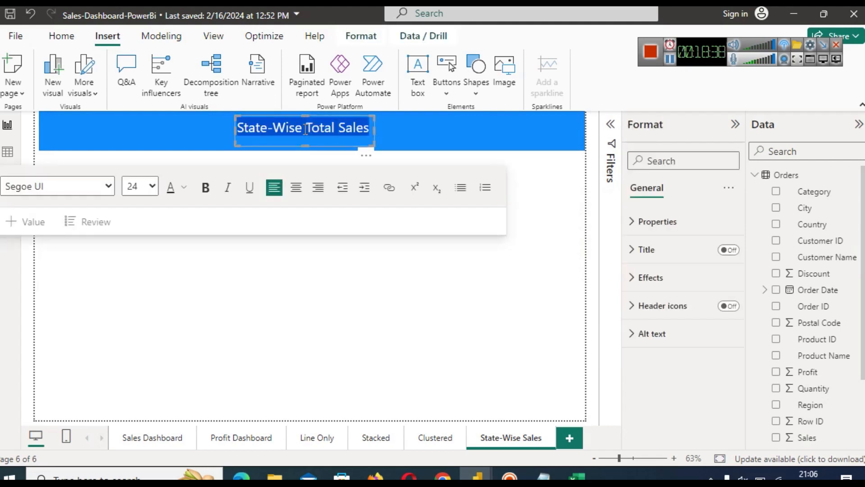
click(206, 187)
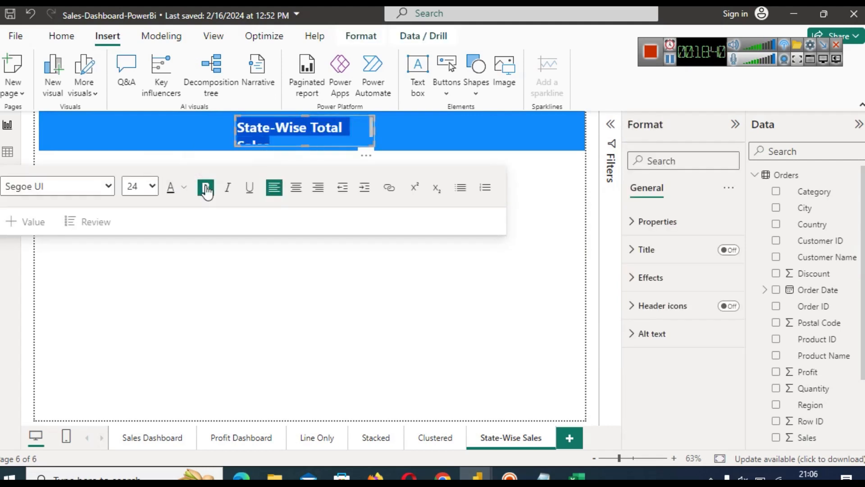
click(182, 187)
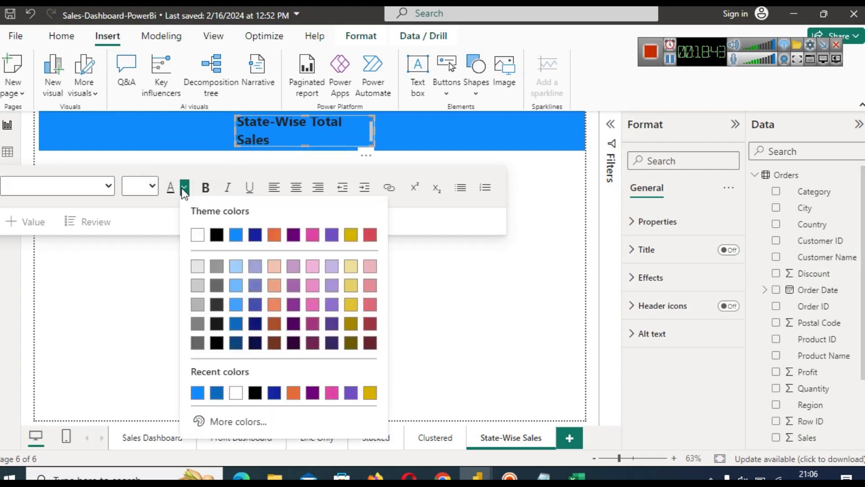
click(197, 234)
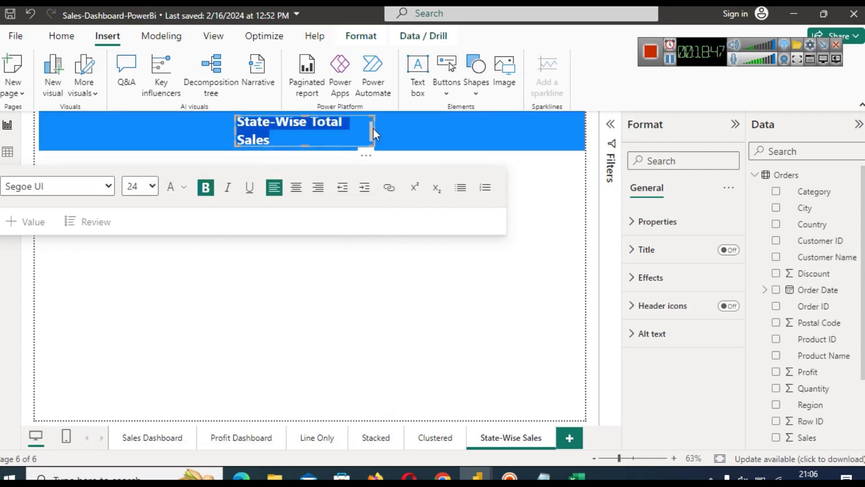
drag(374, 128, 392, 129)
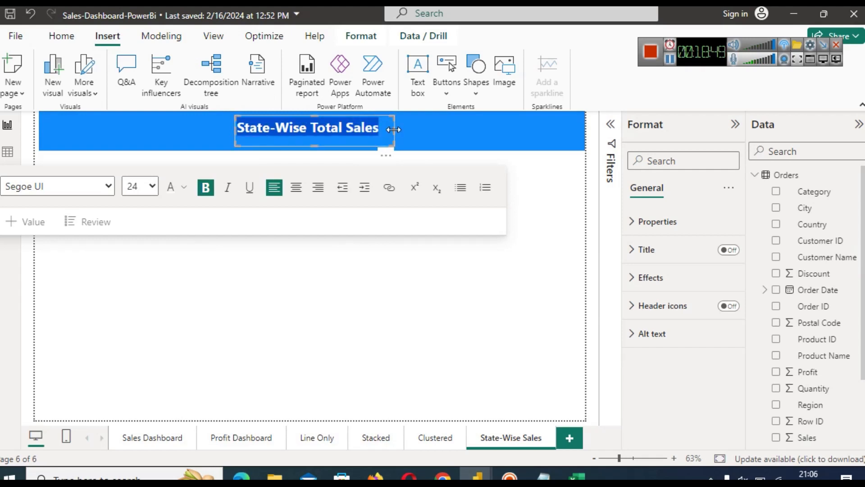
click(434, 131)
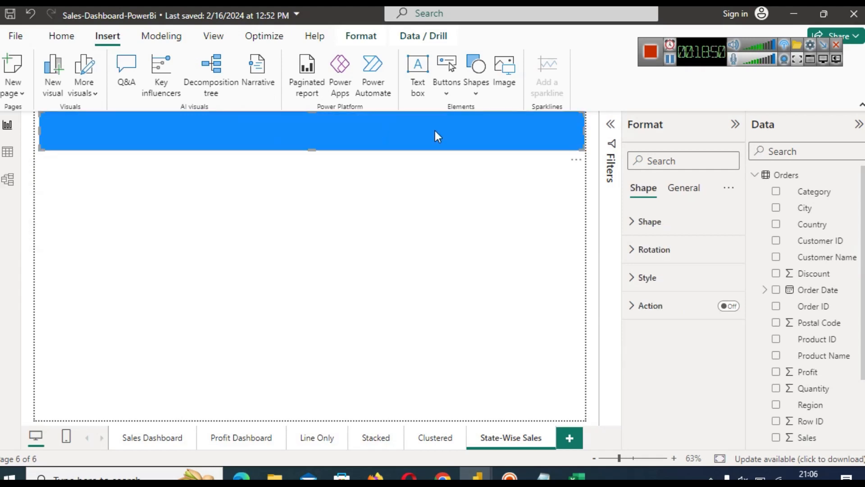
click(323, 194)
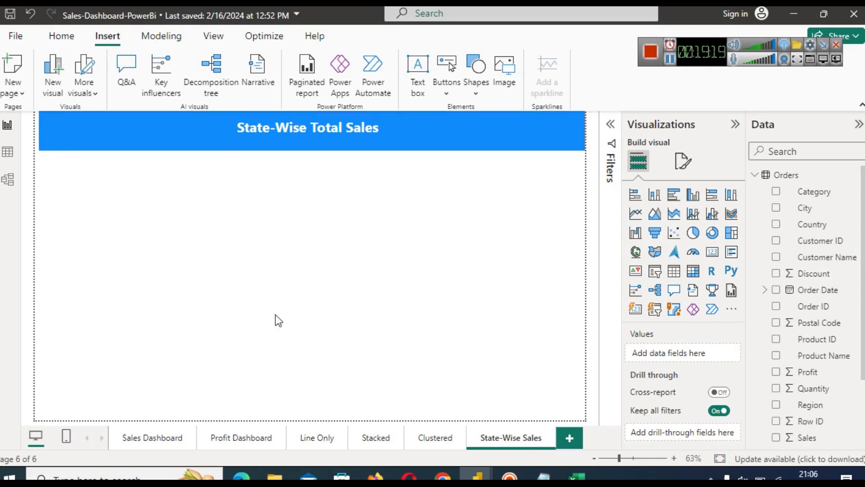
Review the Sales Dashboard and Profit Dashboard pages, and return to the State-Wise Sales page.
click(160, 431)
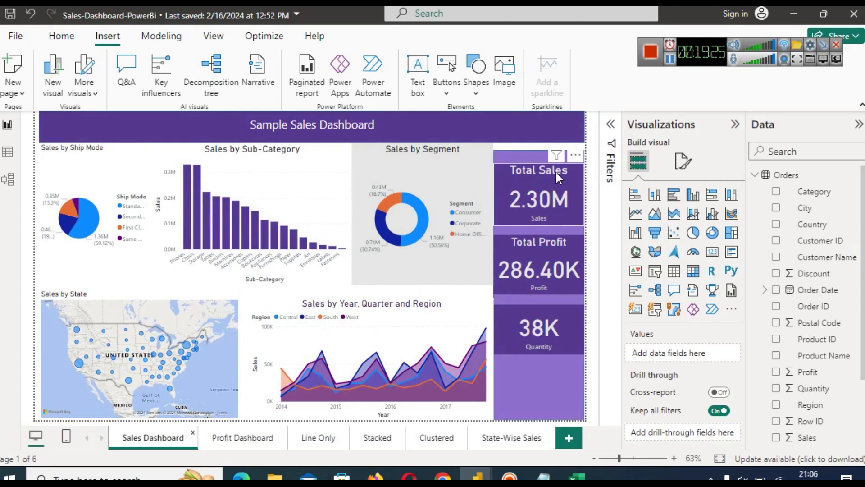
click(229, 434)
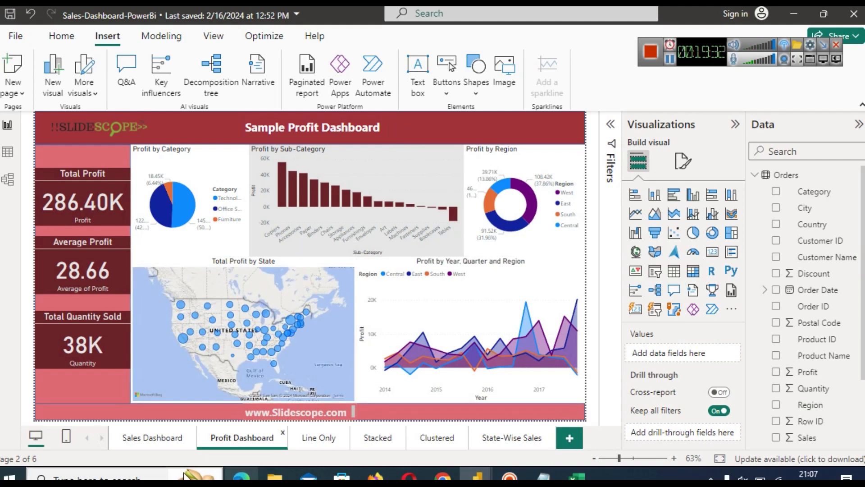
click(150, 439)
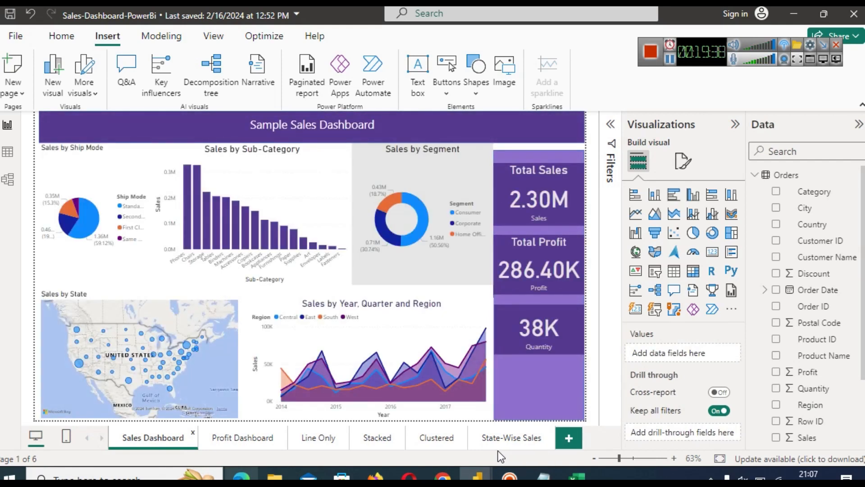
click(521, 439)
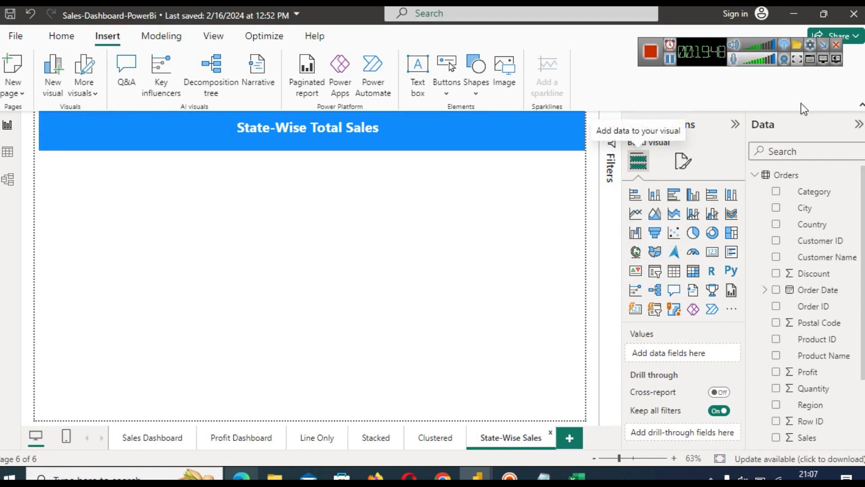
Insert an empty filled map visual below the banner and extend its lower edge to nearly double its height.
click(735, 124)
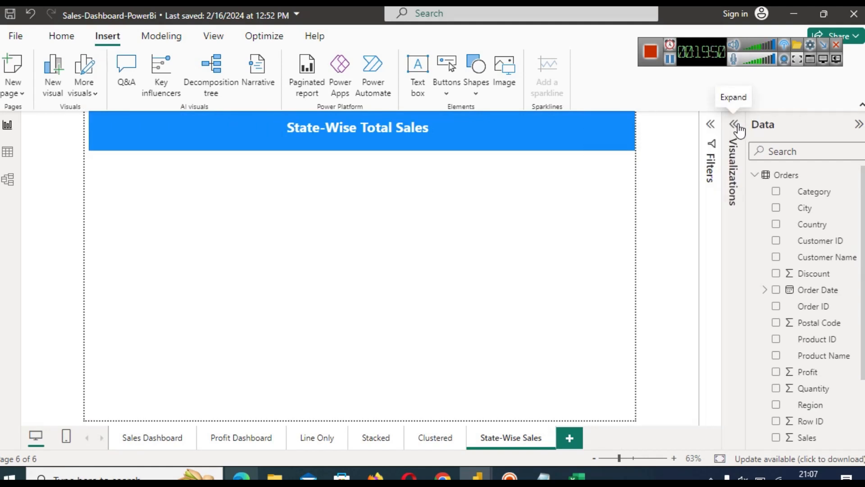
click(737, 126)
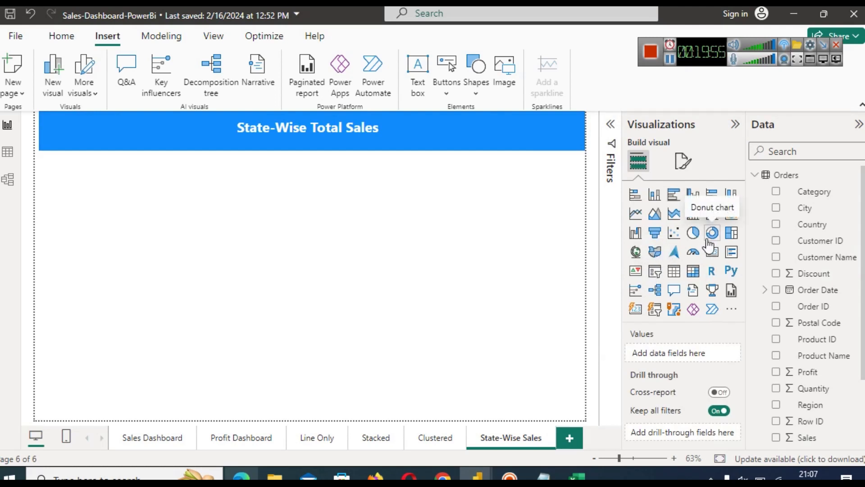
click(655, 252)
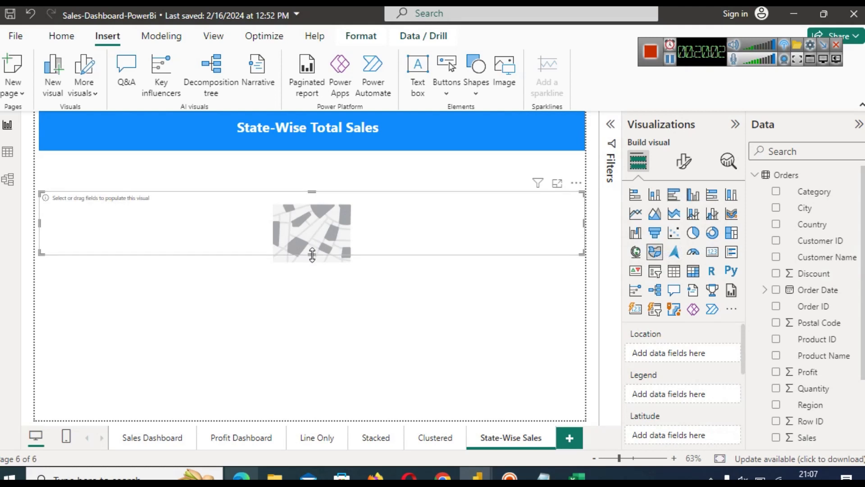
drag(316, 255, 317, 307)
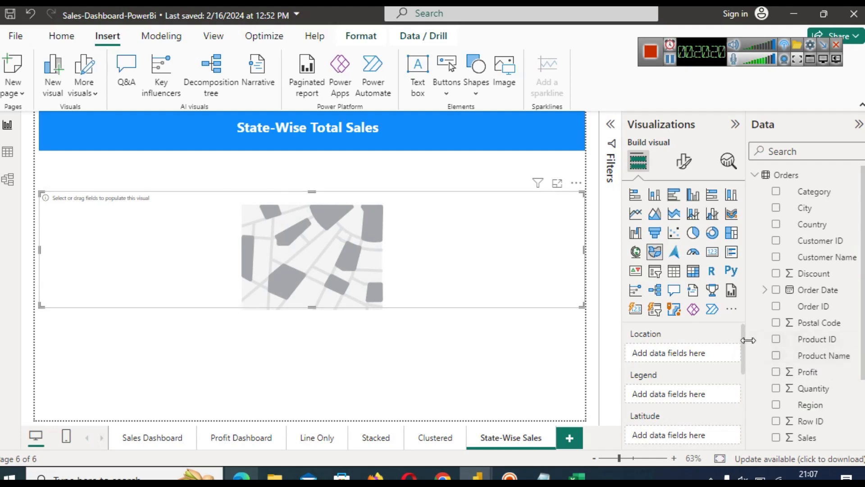
Look through the empty map's field options, check the State column on the Orders sheet in Excel, and return to Power BI.
mouse_move(744, 336)
mouse_down()
mouse_move(739, 418)
mouse_move(741, 323)
mouse_up()
drag(744, 364, 744, 372)
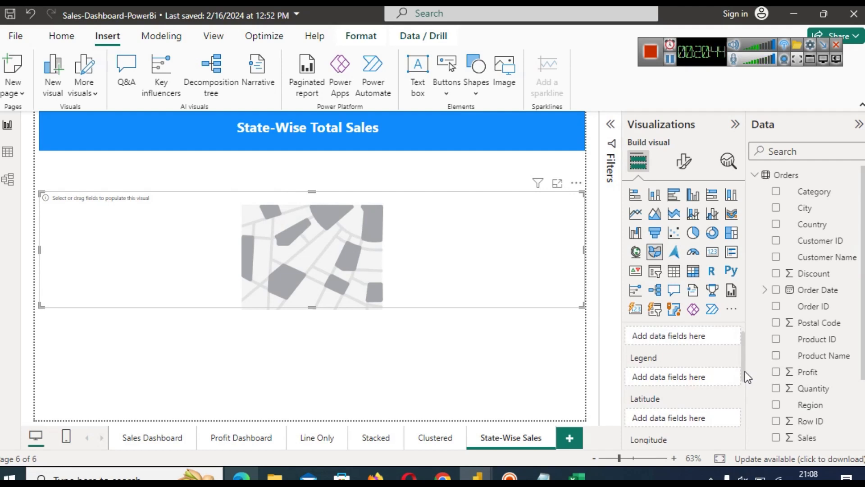
drag(744, 372, 745, 397)
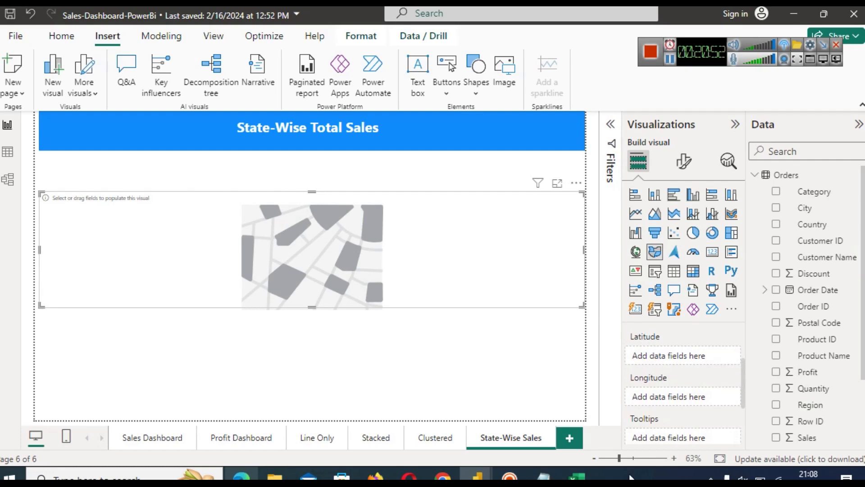
click(577, 476)
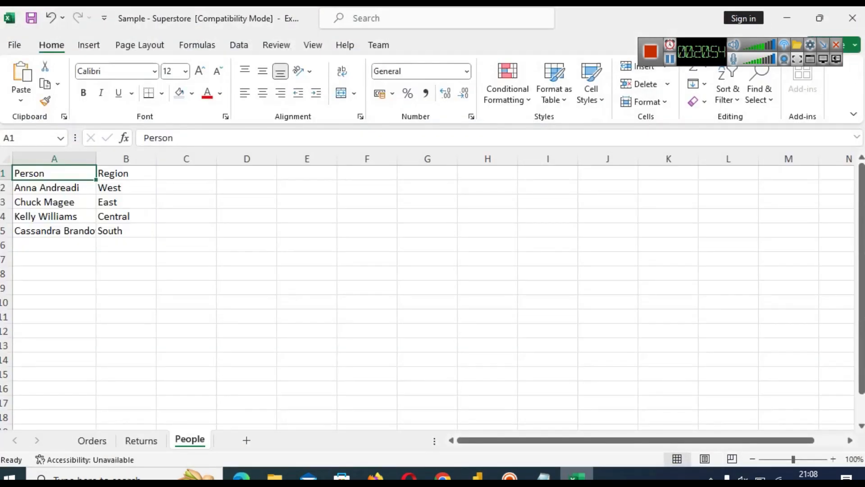
click(91, 440)
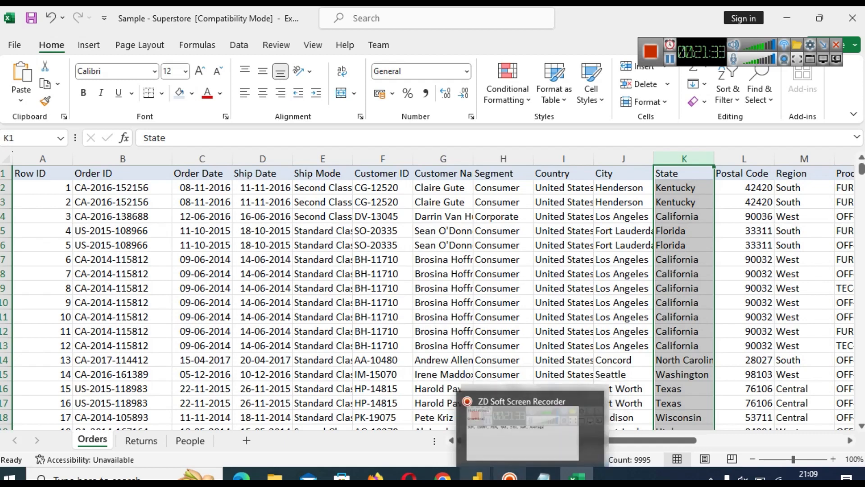
click(477, 476)
click(505, 447)
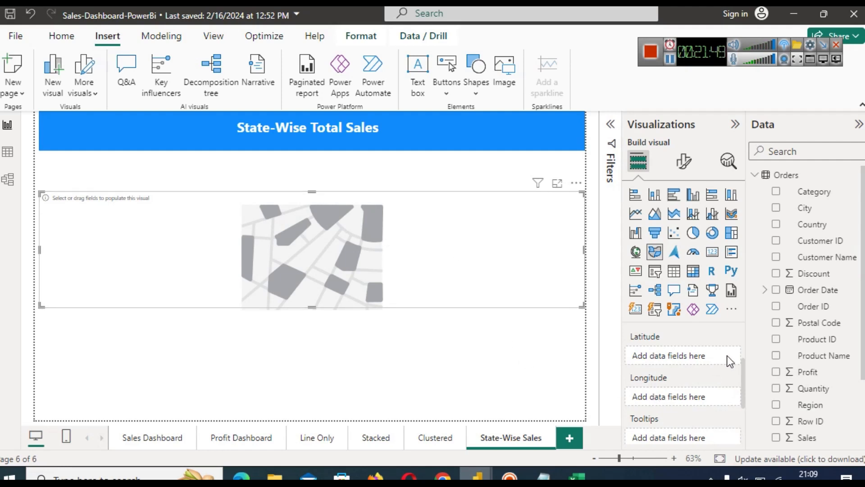
Assign State as the map's location and stretch the map from the banner down to near the page's lower edge.
scroll(744, 339, up, 2)
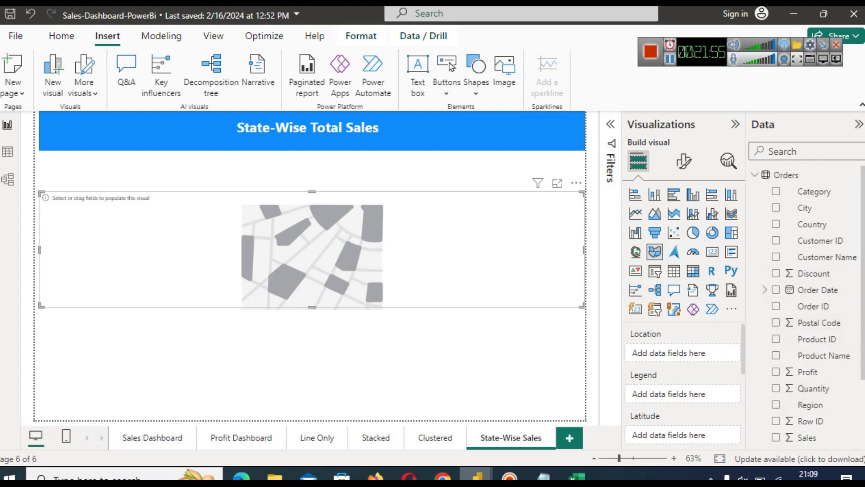
scroll(863, 399, down, 3)
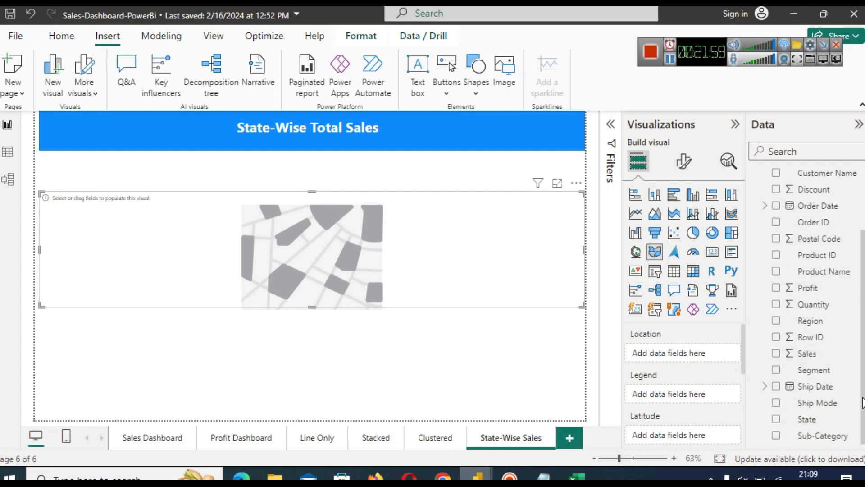
drag(813, 419, 673, 351)
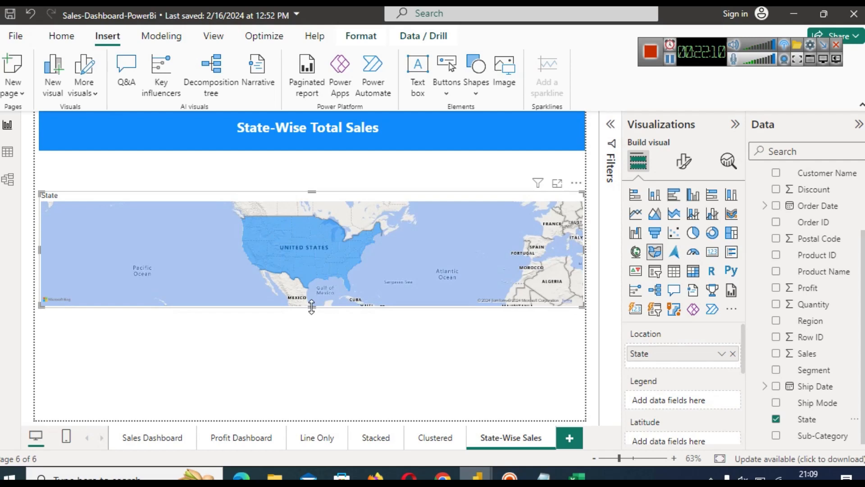
drag(311, 307, 311, 392)
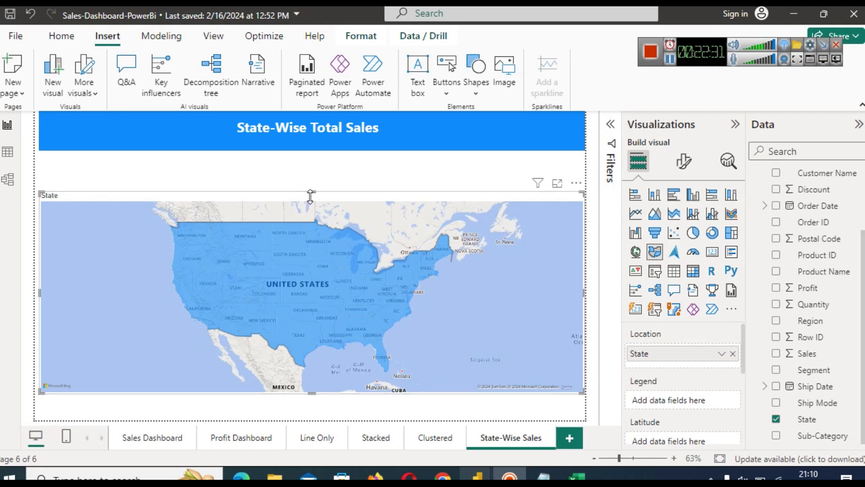
drag(309, 196, 310, 152)
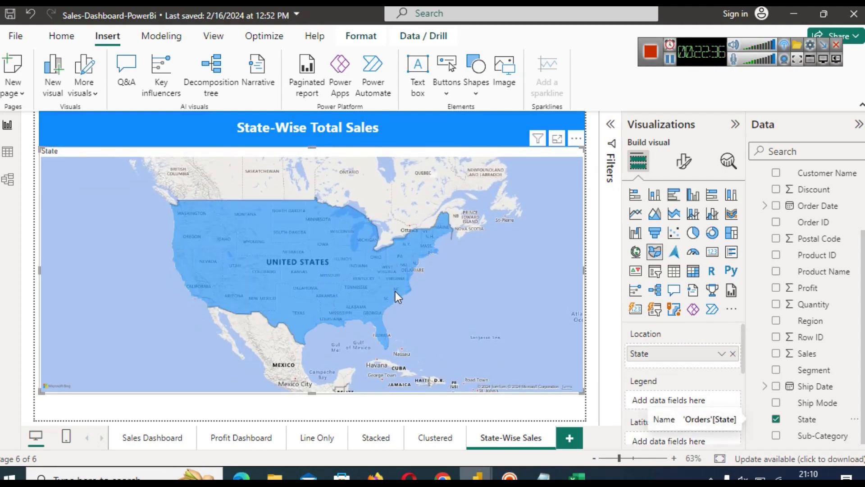
Try Sales as the map's legend, inspect the state colors and values in focus mode, and return to the report.
mouse_move(395, 291)
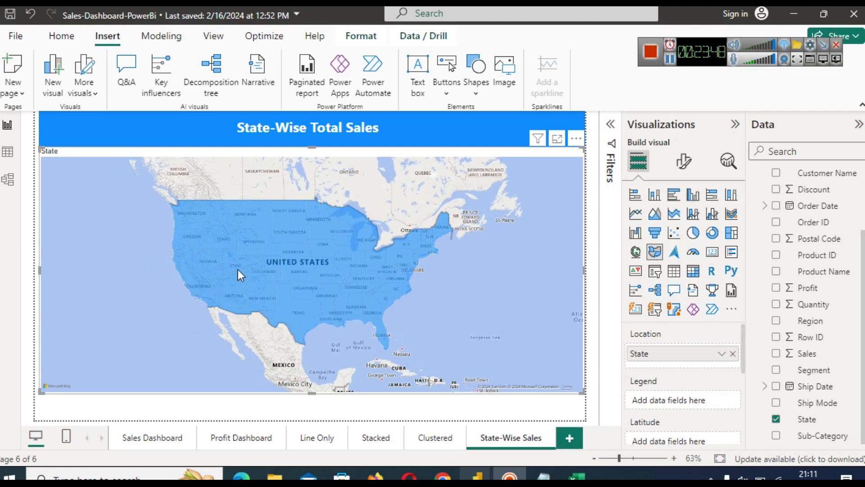
mouse_move(237, 269)
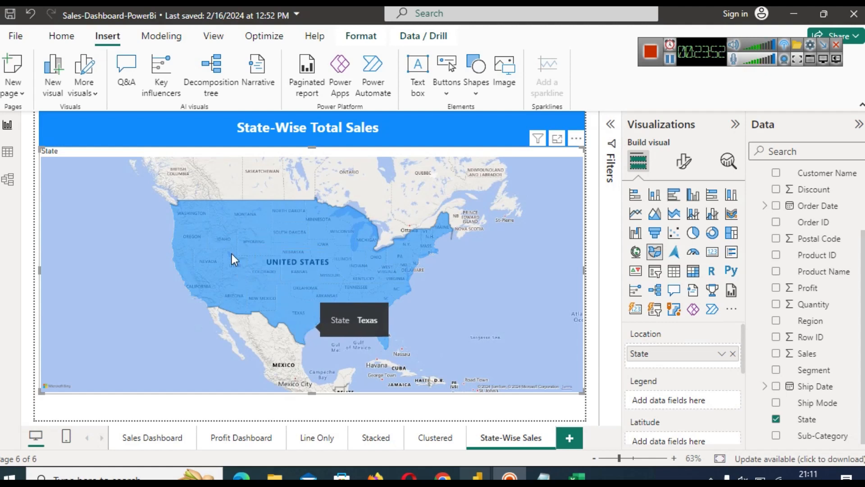
mouse_move(186, 272)
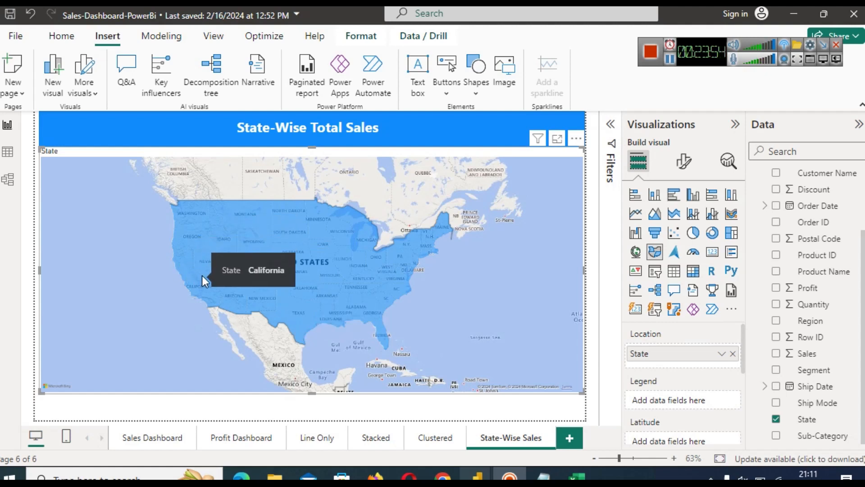
mouse_move(428, 238)
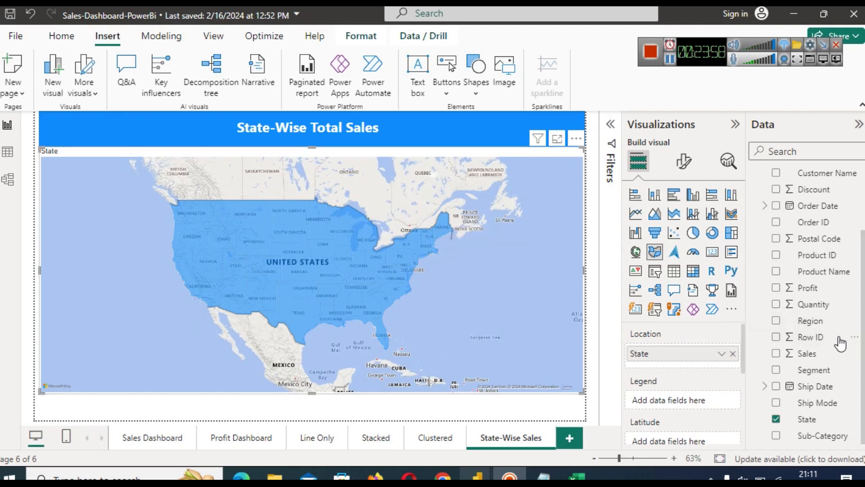
drag(828, 358, 692, 398)
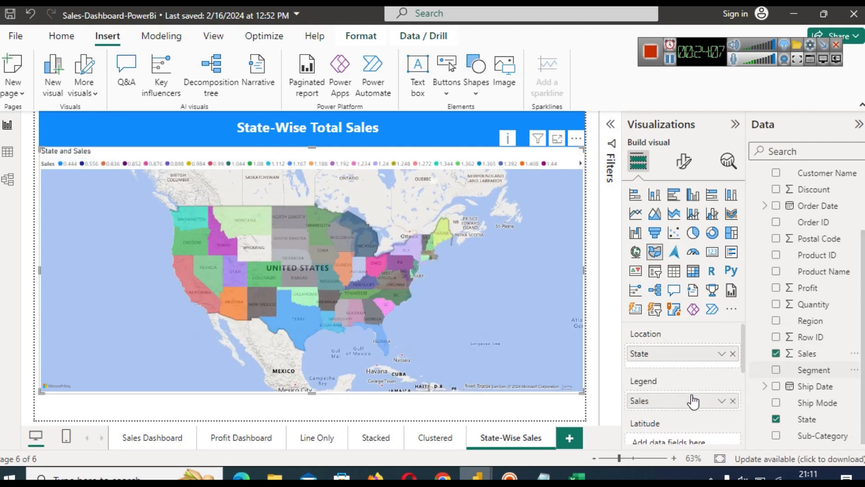
click(557, 140)
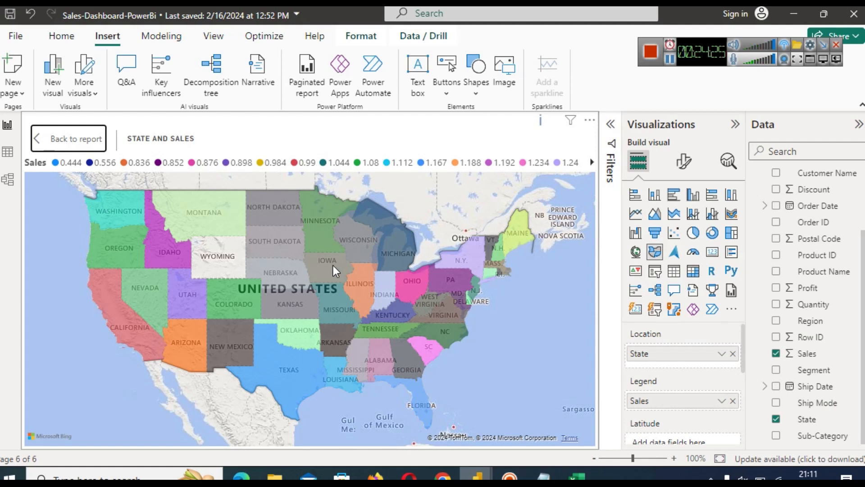
mouse_move(334, 266)
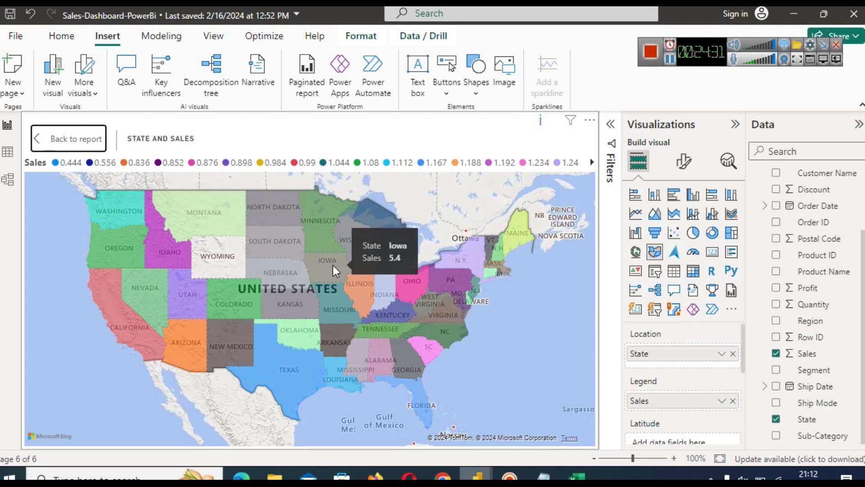
click(723, 401)
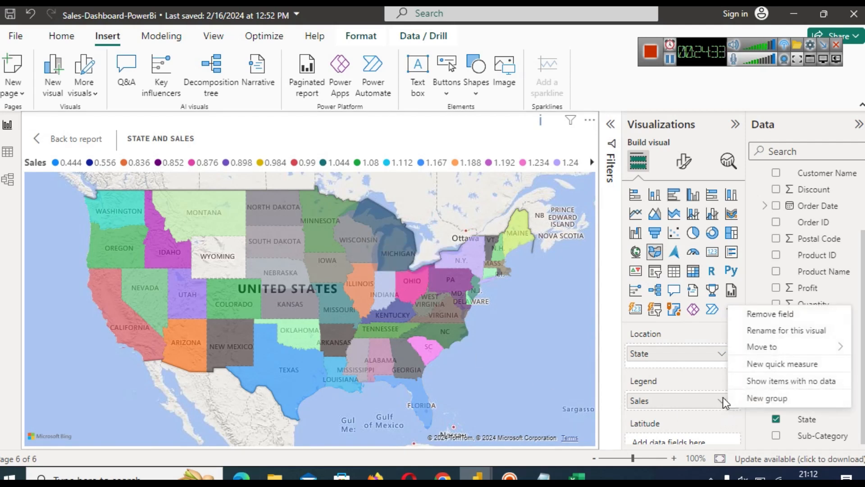
click(663, 402)
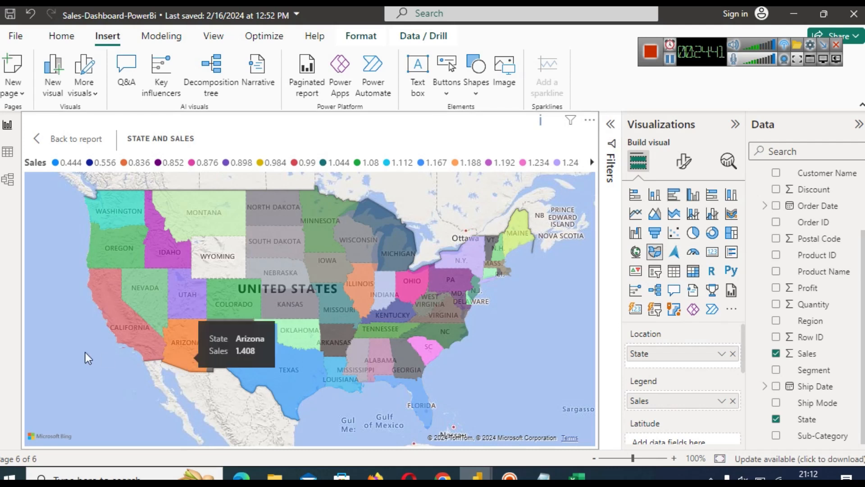
mouse_move(124, 329)
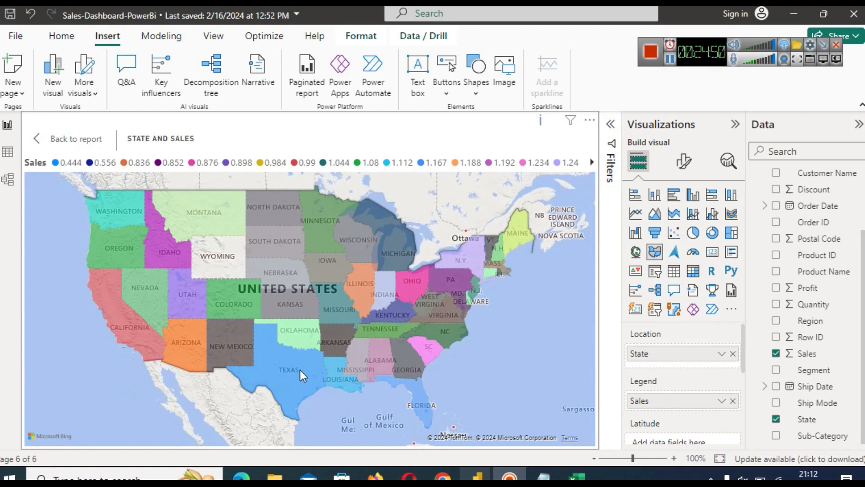
mouse_move(300, 370)
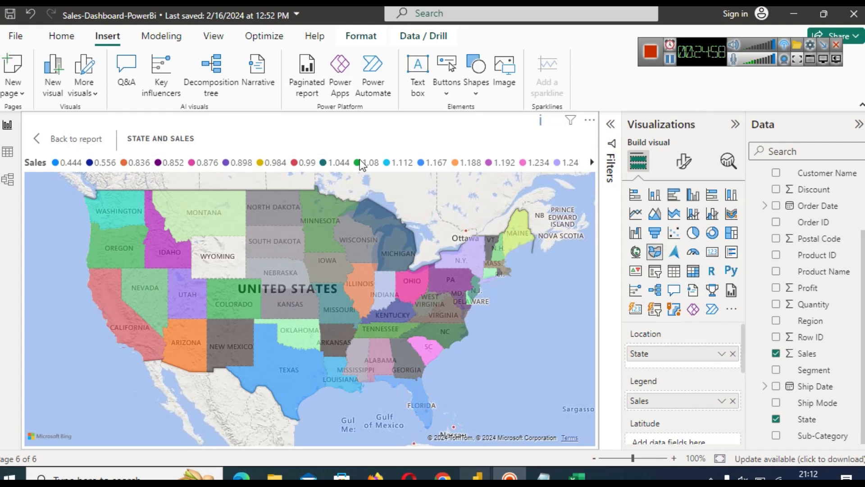
click(41, 145)
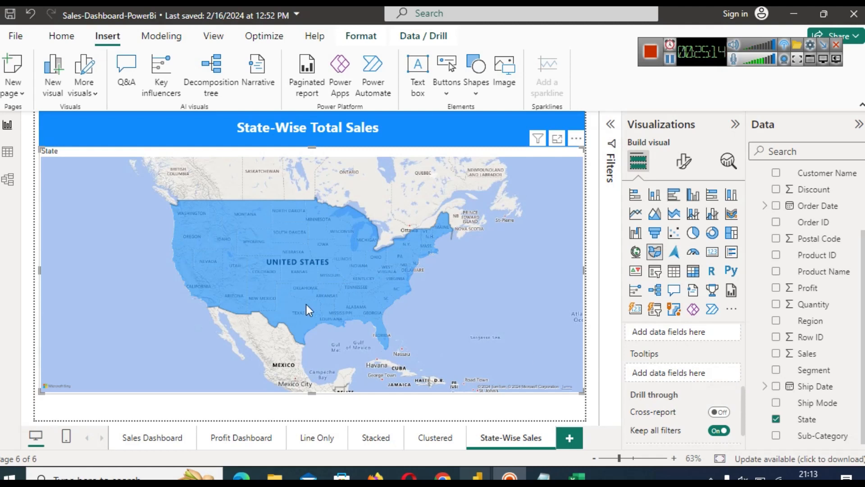
Add Sales and Profit to the map's tooltips and check them on individual states such as Indiana and Nebraska.
mouse_move(290, 242)
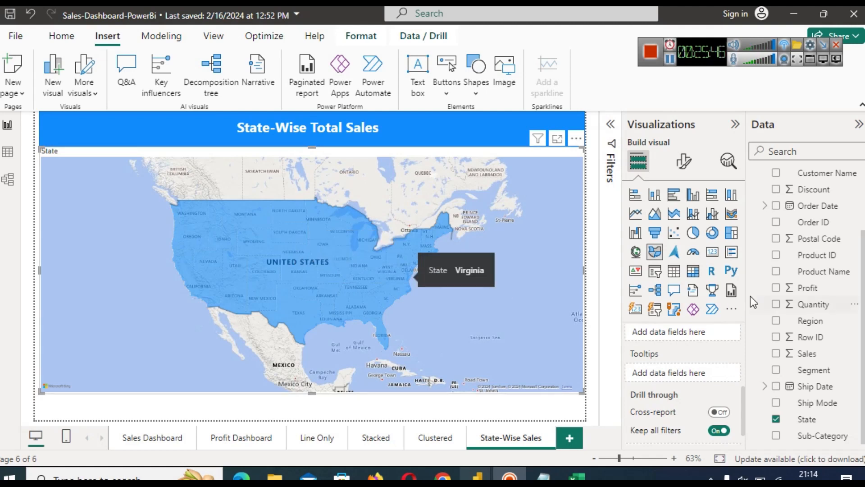
drag(806, 354, 678, 378)
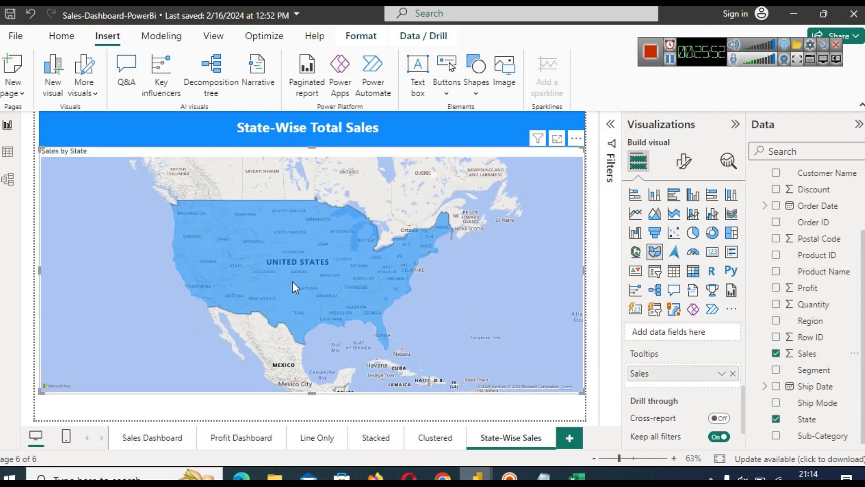
mouse_move(292, 284)
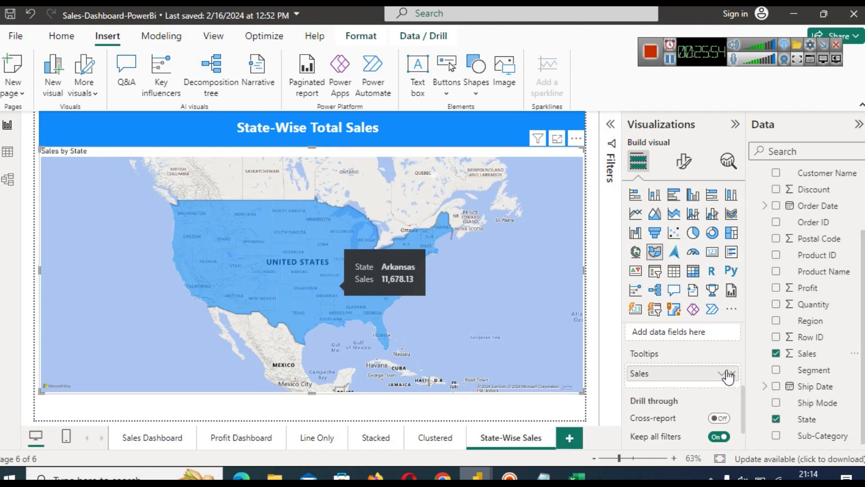
mouse_move(744, 395)
mouse_down()
mouse_move(743, 351)
mouse_move(744, 401)
mouse_up()
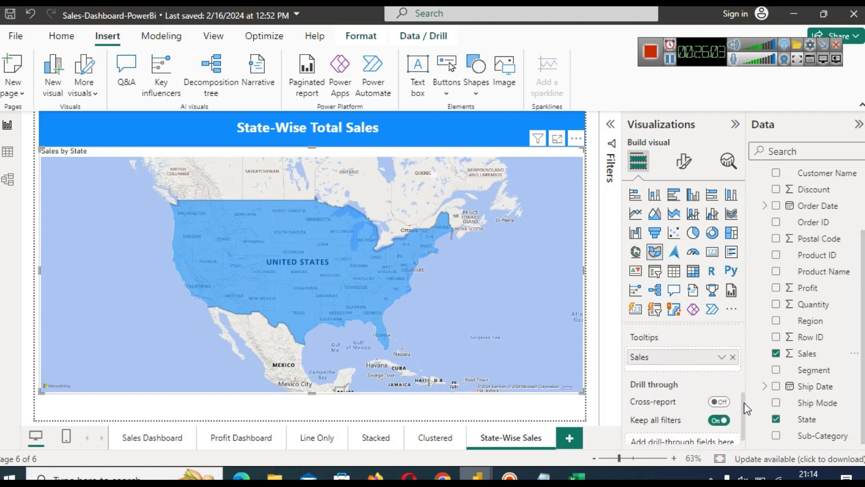
mouse_move(326, 274)
drag(816, 298, 697, 365)
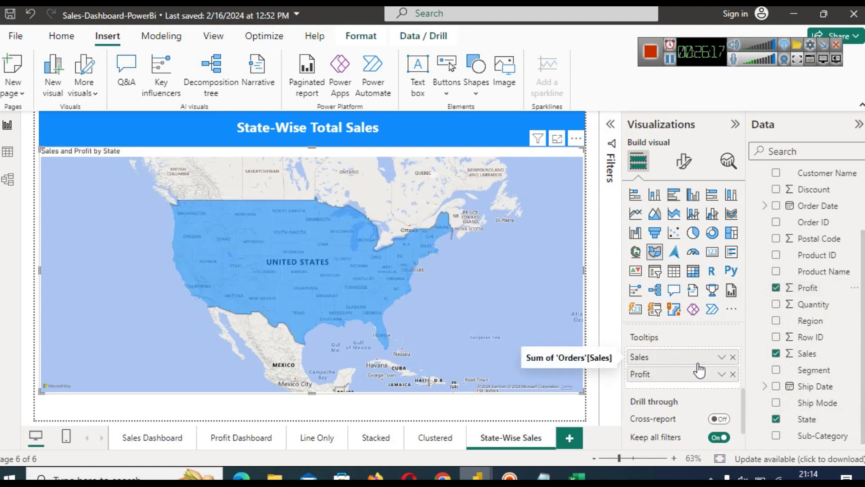
mouse_move(363, 267)
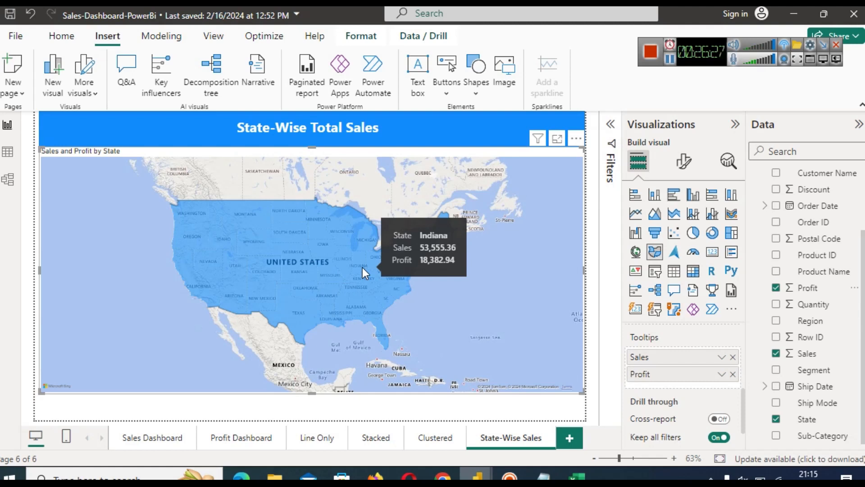
click(290, 250)
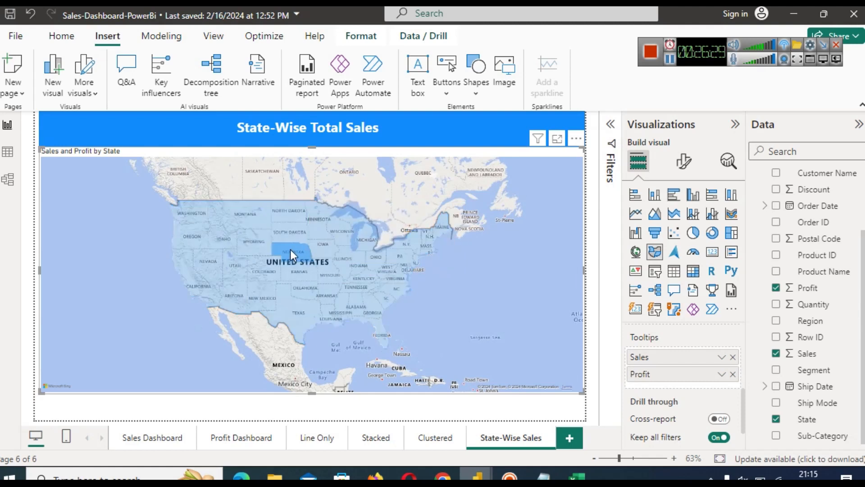
click(290, 249)
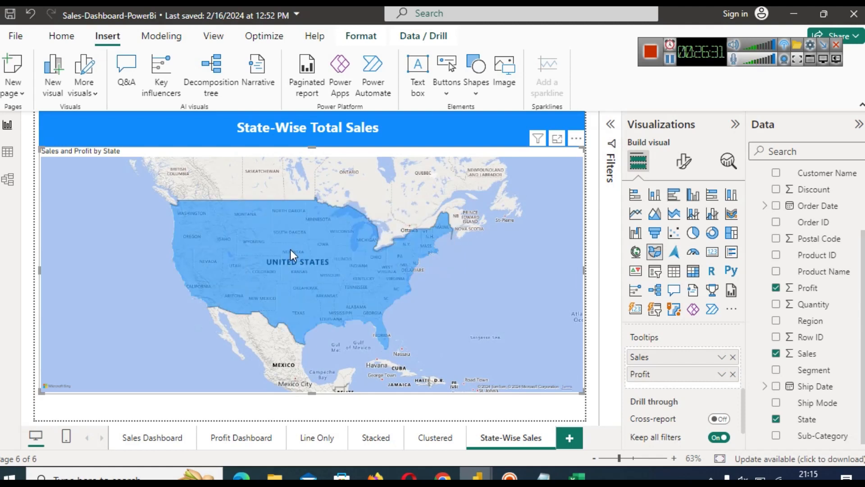
mouse_move(297, 248)
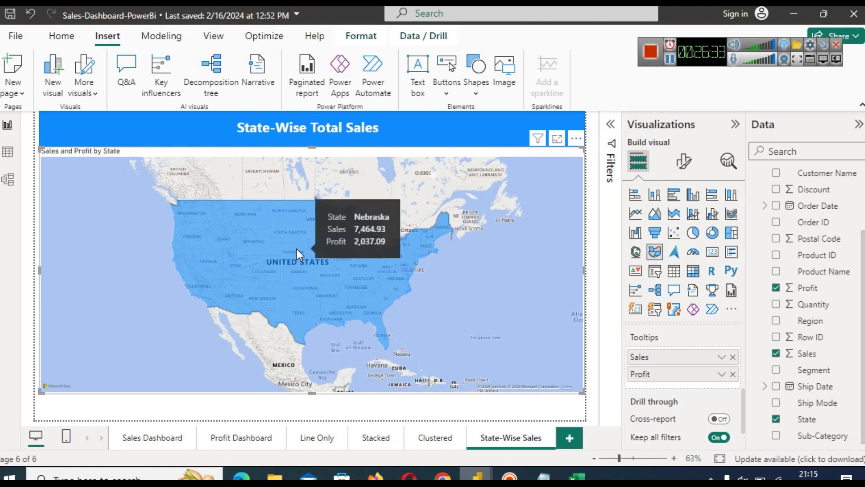
Set Sales as the map's legend and remove Sales from its tooltips.
drag(742, 398, 739, 345)
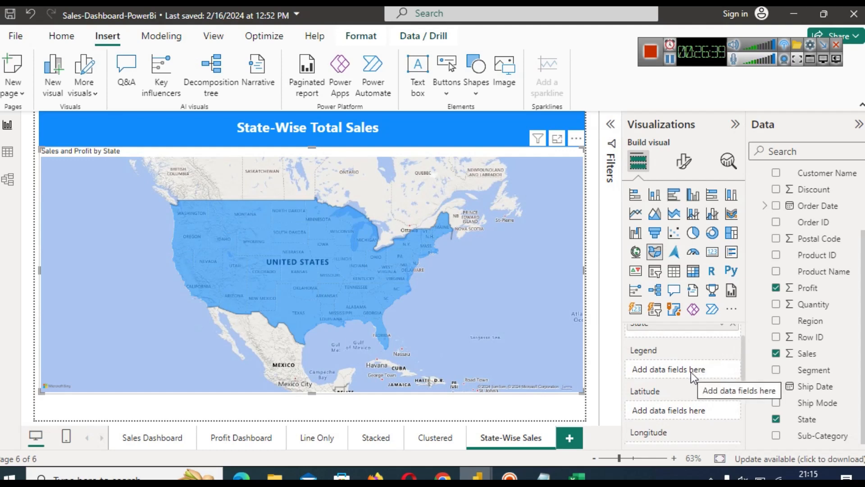
drag(802, 354, 692, 373)
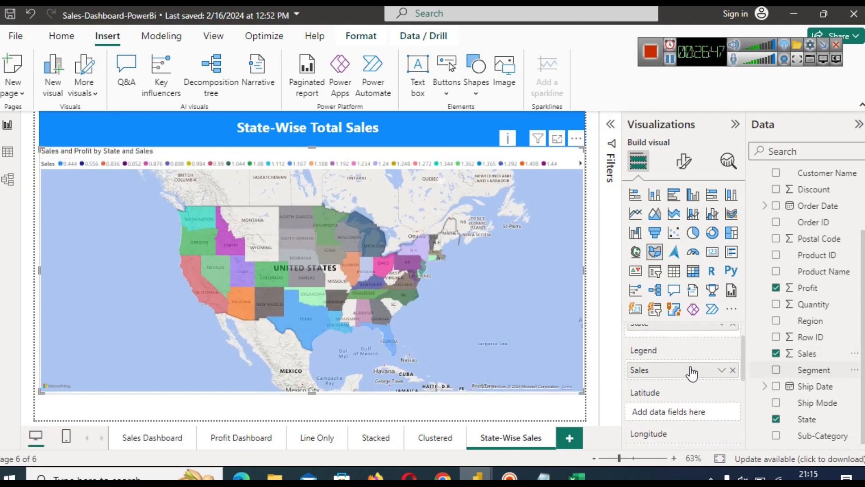
mouse_move(302, 315)
scroll(743, 393, down, 2)
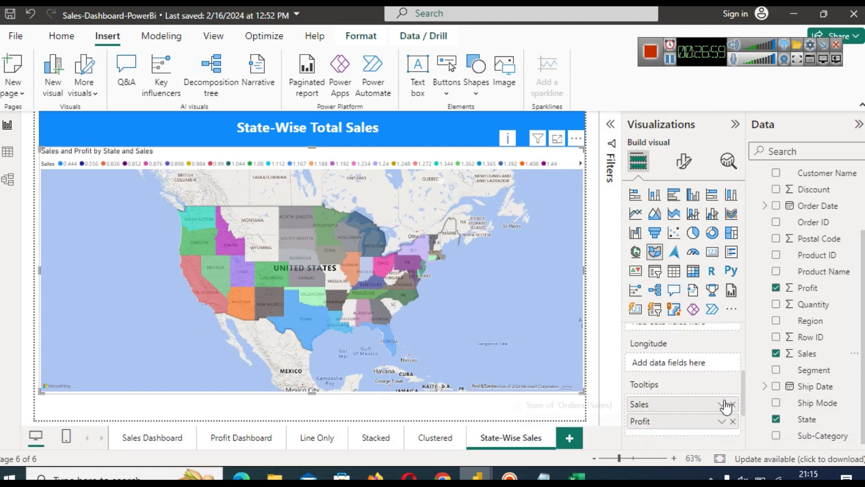
click(733, 405)
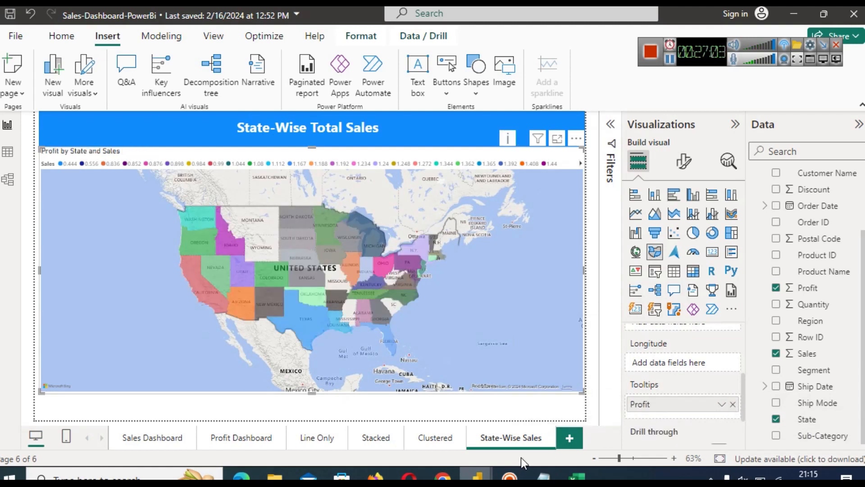
Duplicate the State-Wise Sales page.
click(571, 439)
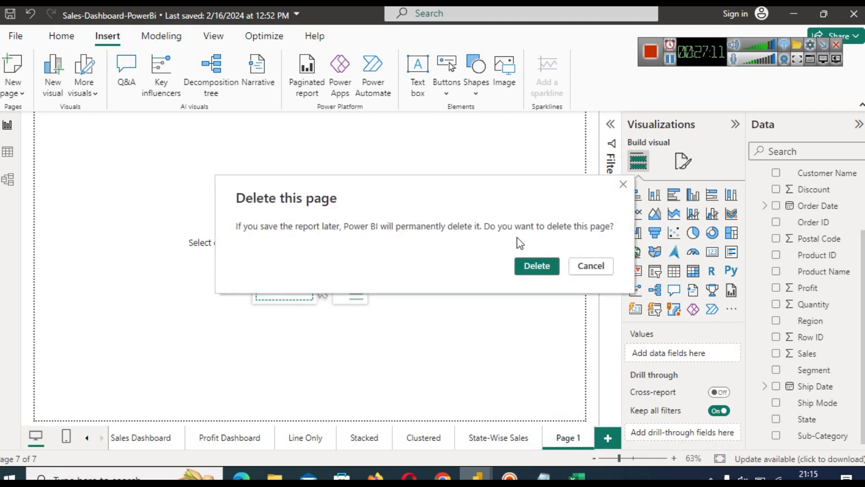
click(528, 259)
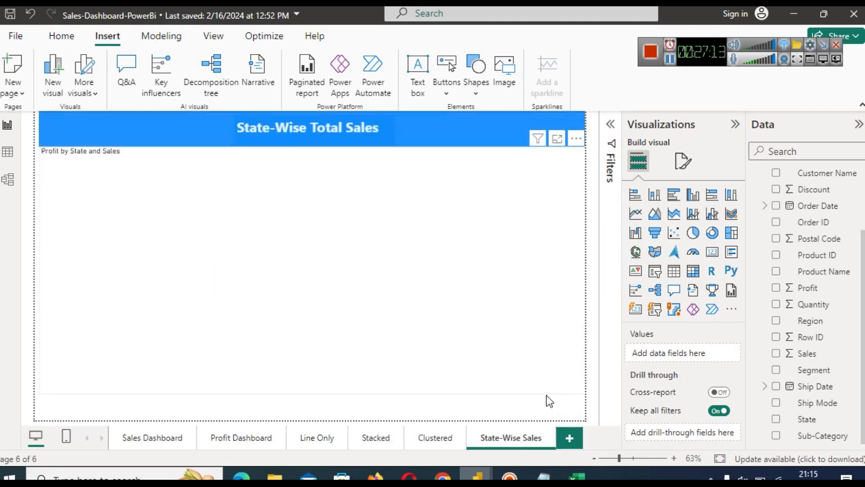
right_click(511, 437)
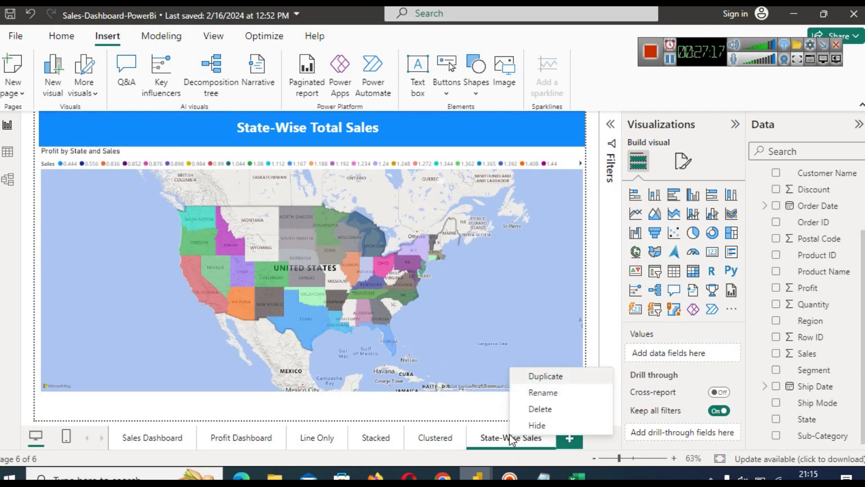
click(563, 374)
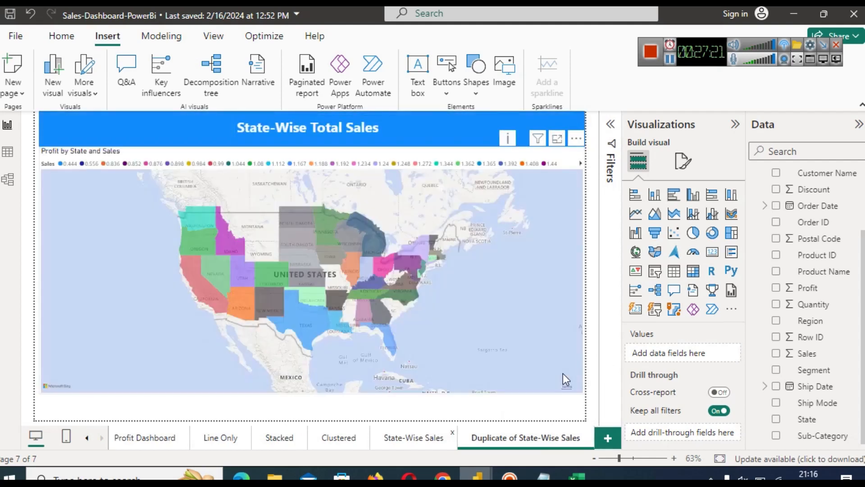
Rename the duplicated page as City Wise Sales.
right_click(496, 440)
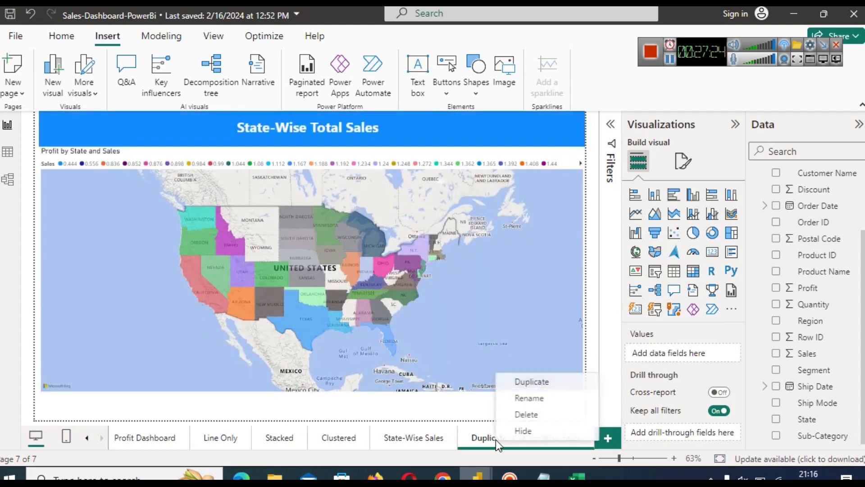
click(530, 399)
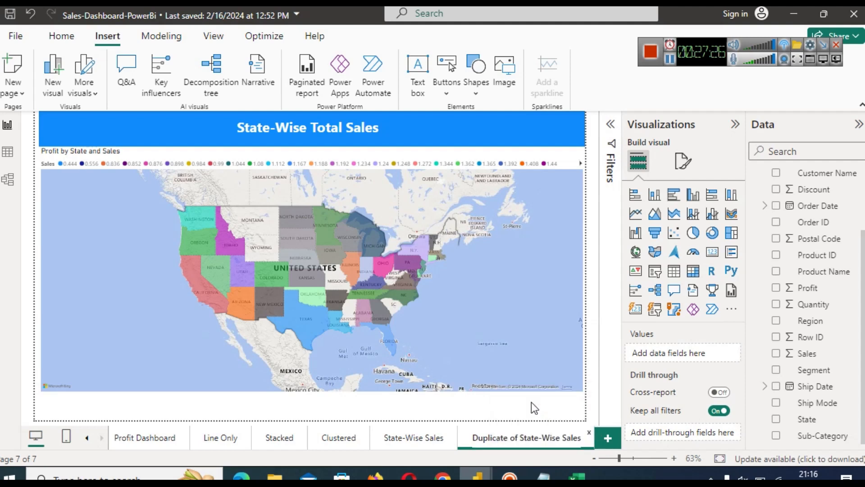
click(528, 439)
drag(539, 439, 470, 444)
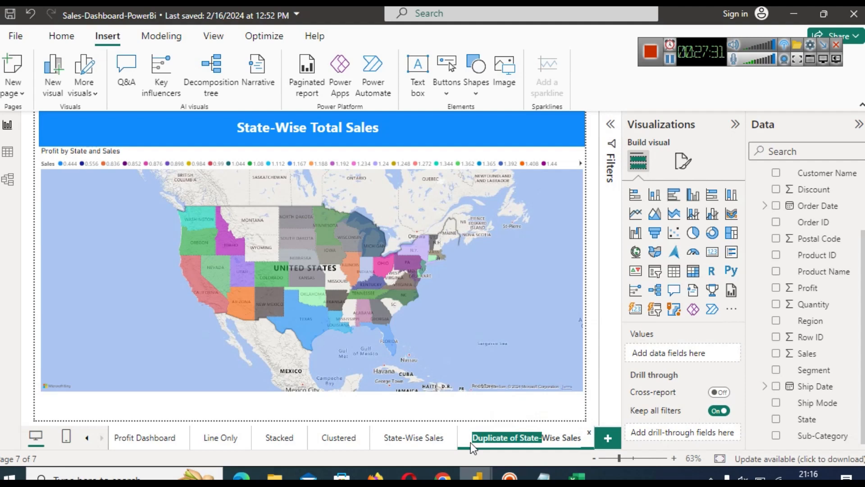
text(City)
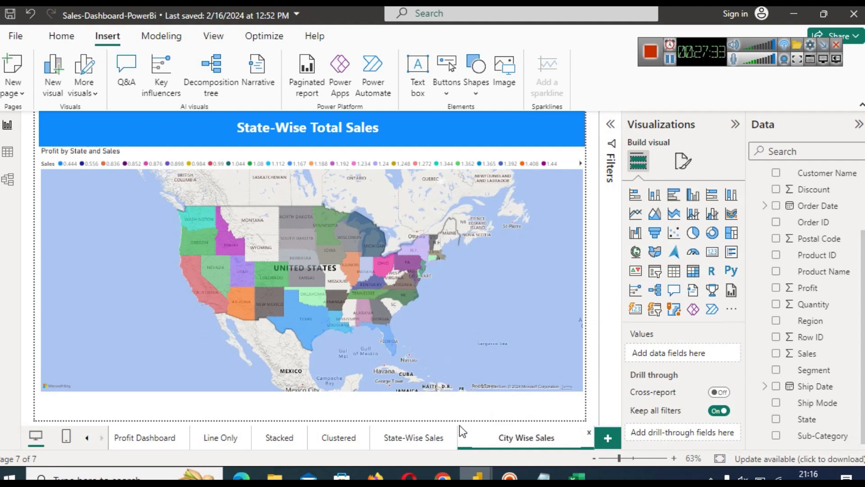
Convert the filled map on the City Wise Sales page to a bubble map and remove its State location and Sales legend.
click(491, 352)
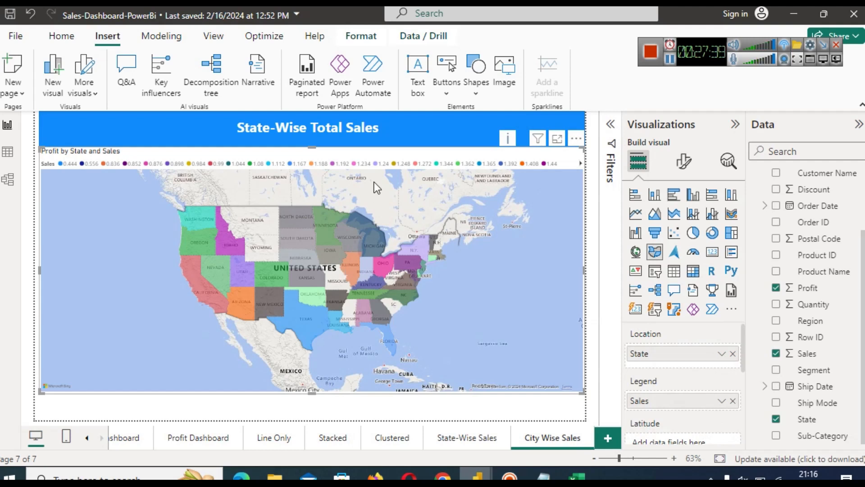
click(636, 252)
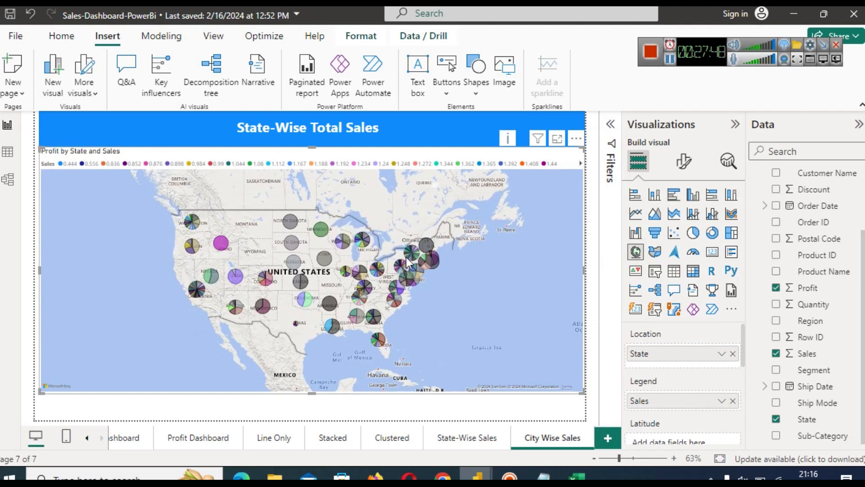
mouse_move(417, 257)
click(733, 354)
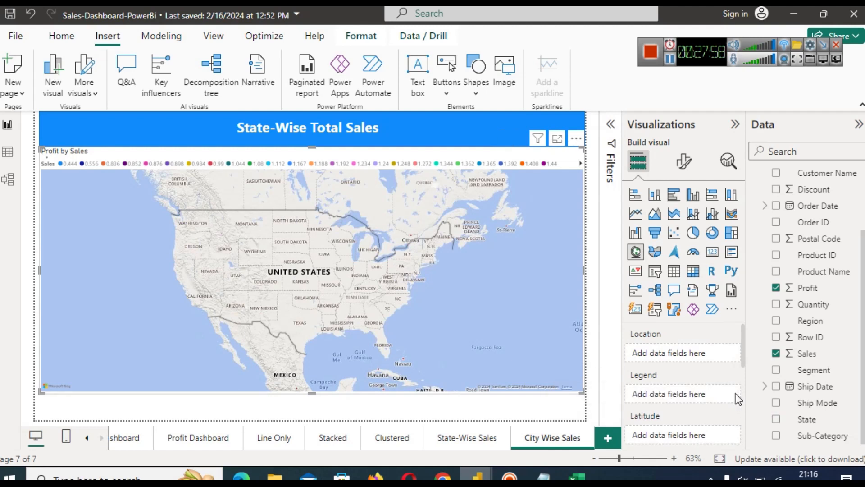
click(733, 394)
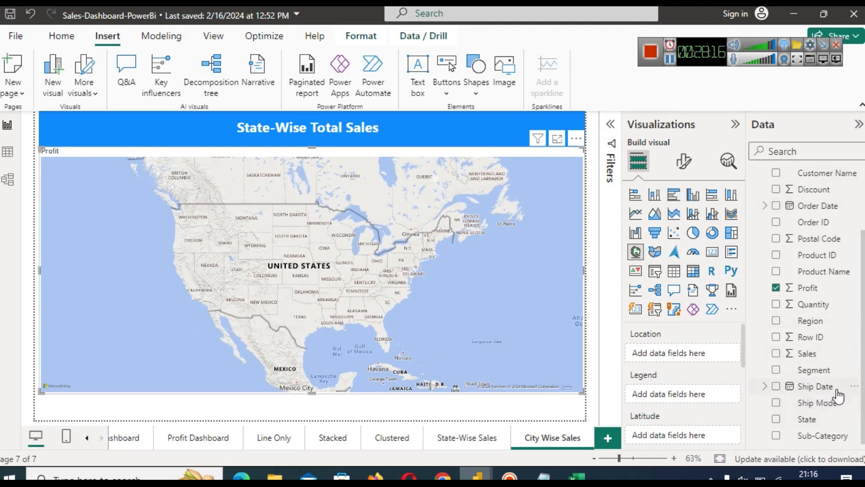
Try City as the map's location and check the profit tooltips of individual bubbles in Europe and Australia.
drag(863, 373, 863, 302)
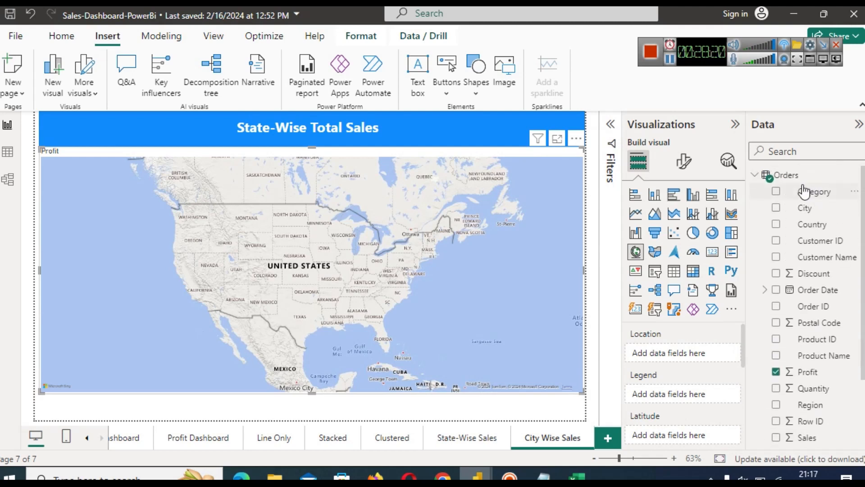
drag(804, 207, 677, 356)
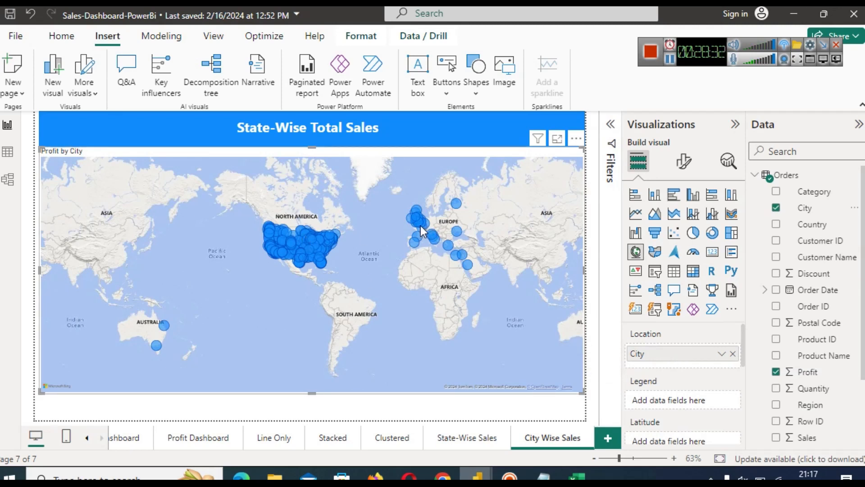
mouse_move(420, 226)
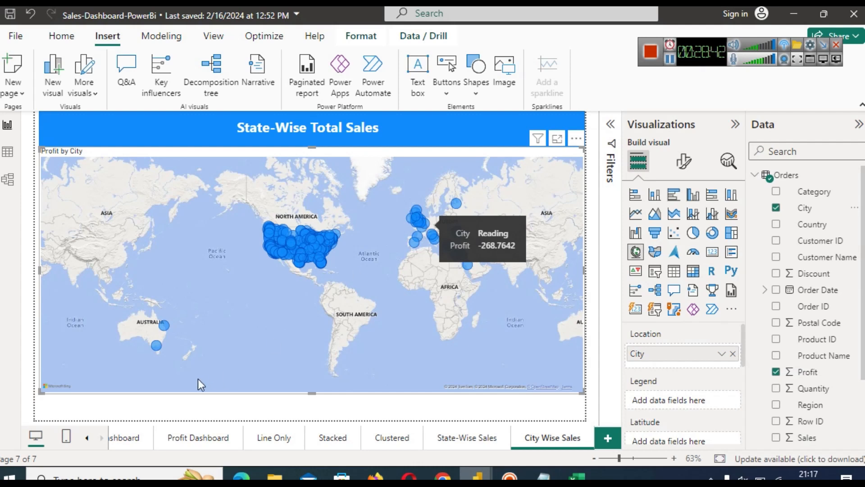
mouse_move(161, 325)
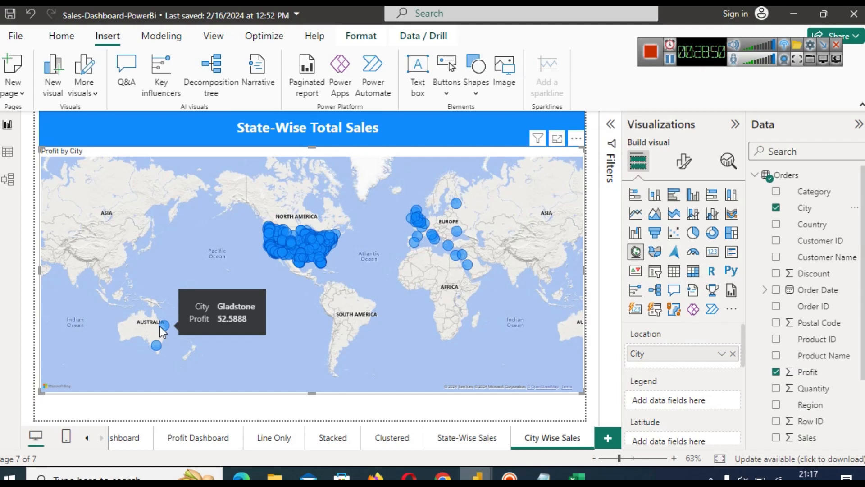
Switch to Firefox and search Google for "gladstone australia" in a new tab.
mouse_move(375, 475)
click(301, 414)
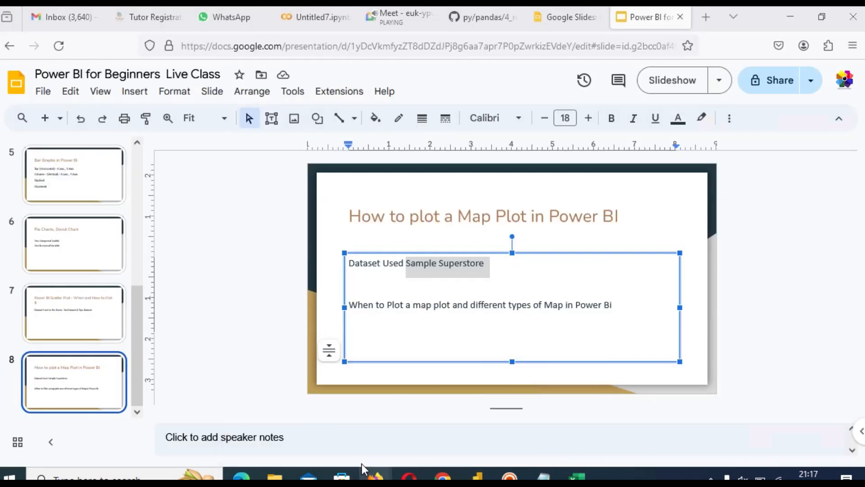
click(705, 17)
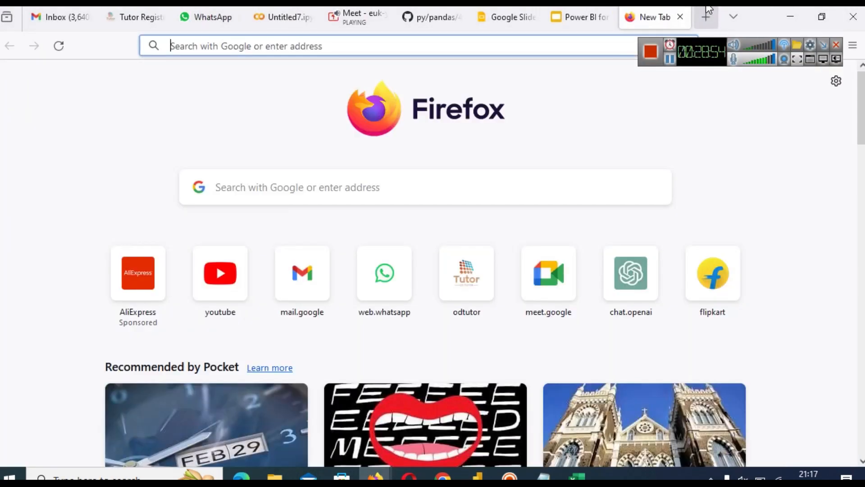
text(glads)
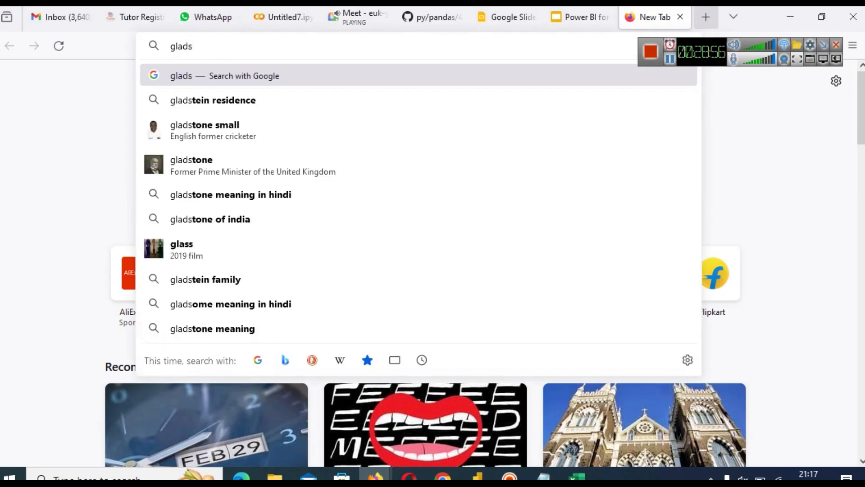
text(tone )
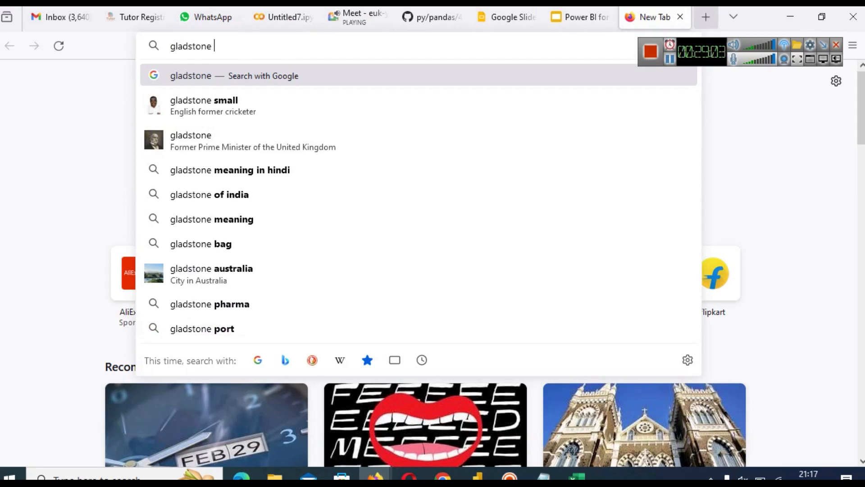
text(au)
key(Down)
key(Return)
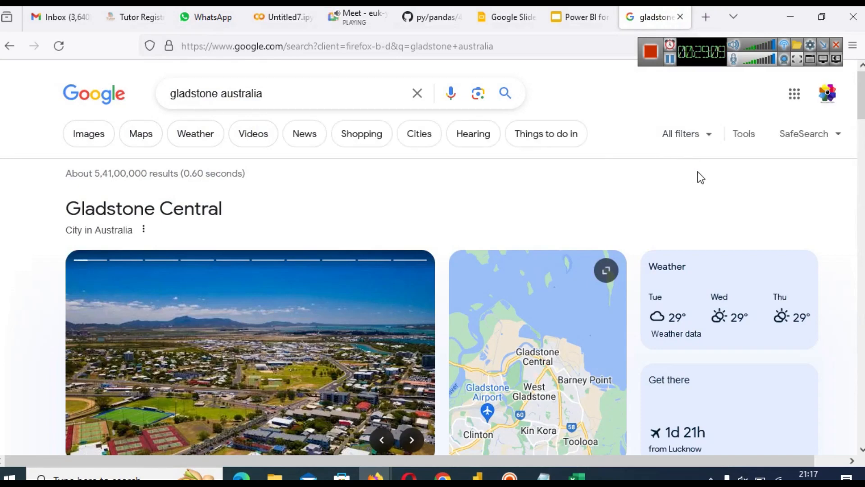
Change the Google search to "gladstone usa" and run it.
double_click(235, 96)
click(235, 96)
text(usa)
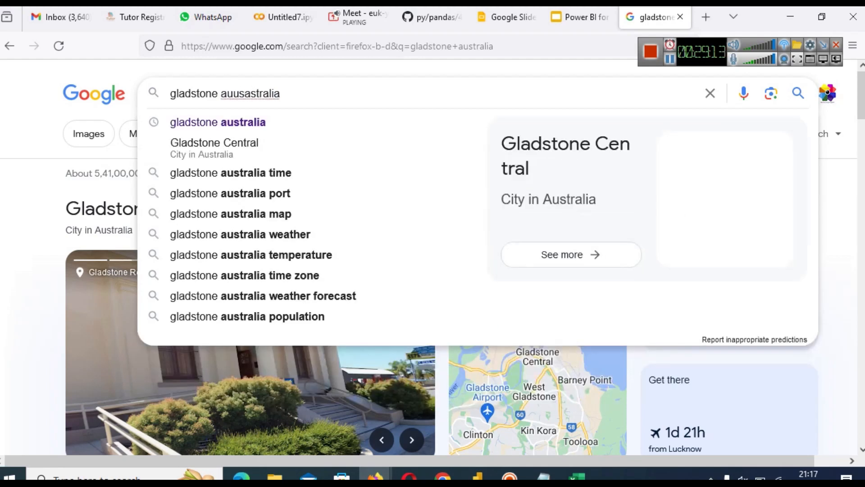
click(227, 93)
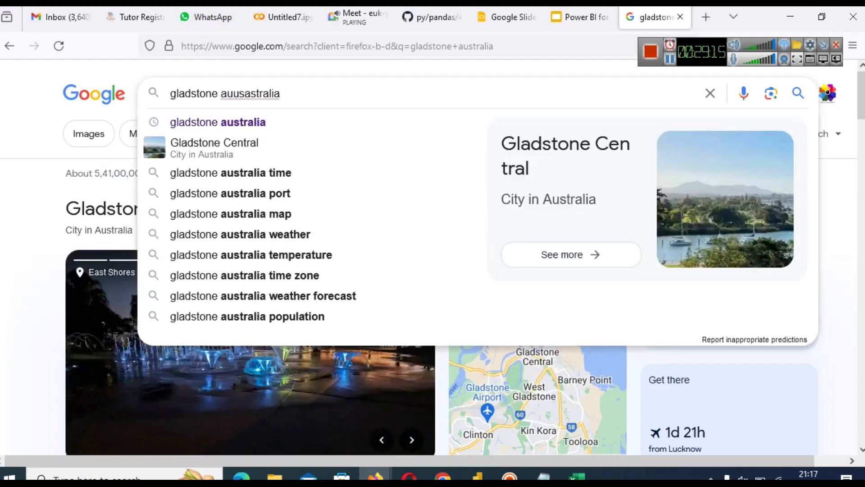
key(Down)
key(BackSpace)
key(BackSpace)
key(BackSpace)
key(BackSpace)
key(BackSpace)
key(BackSpace)
key(BackSpace)
key(BackSpace)
key(BackSpace)
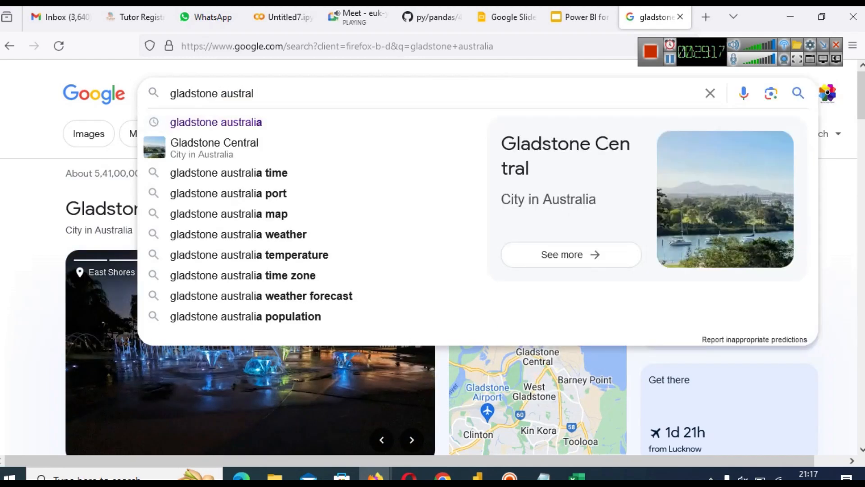
text(usa)
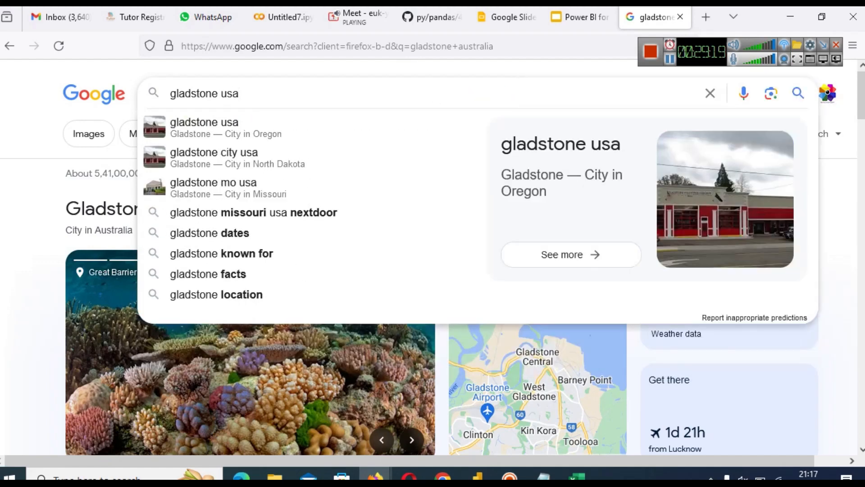
key(Return)
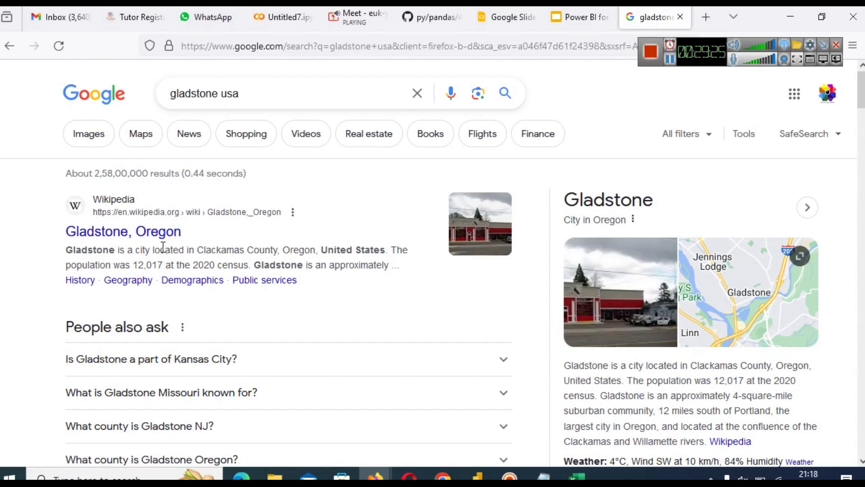
Back in the Sales-Dashboard-PowerBi report, try and undo Profit as the map's legend, and remove City from its location.
mouse_move(477, 475)
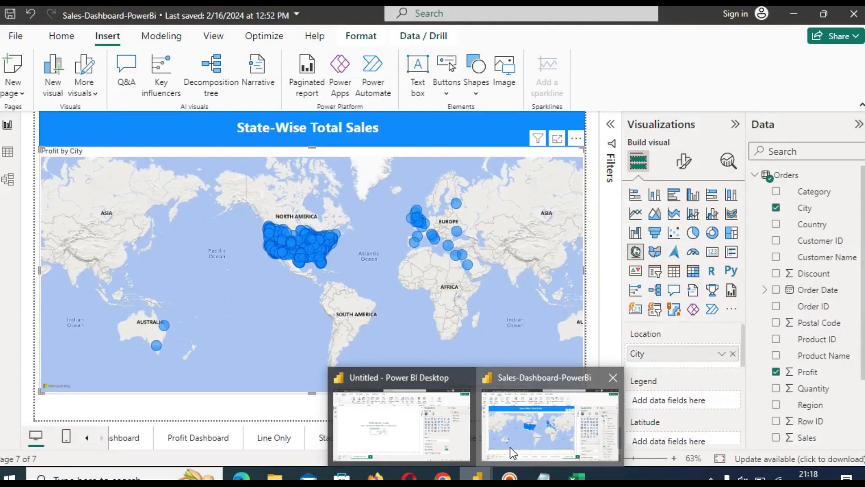
click(510, 446)
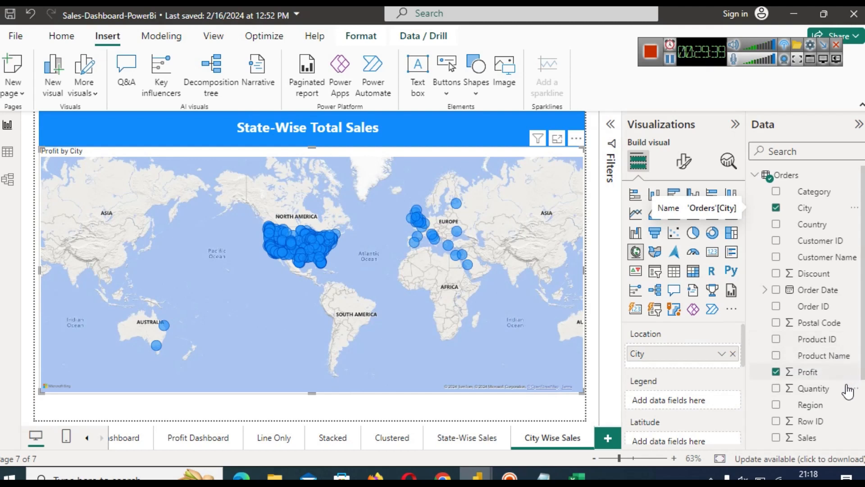
drag(837, 371, 674, 402)
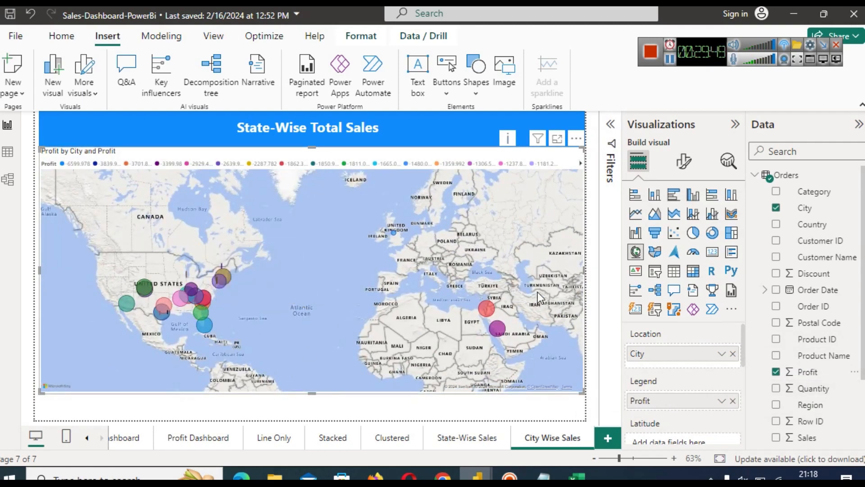
key(ctrl+z)
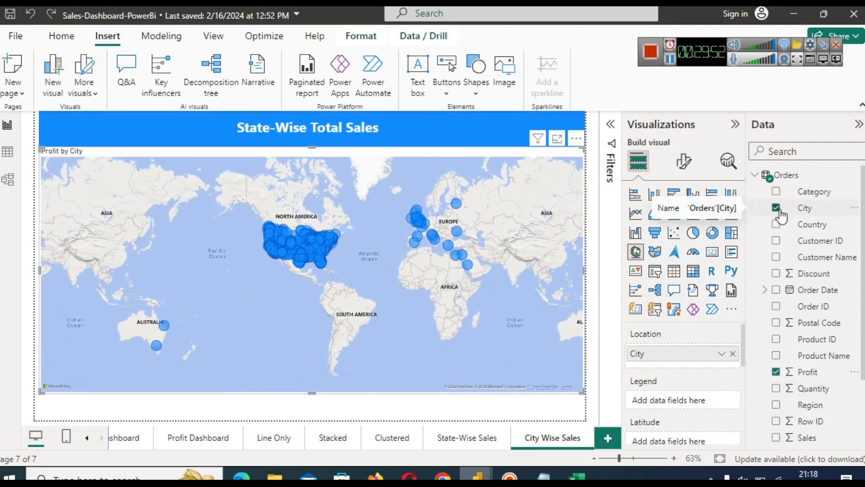
click(777, 209)
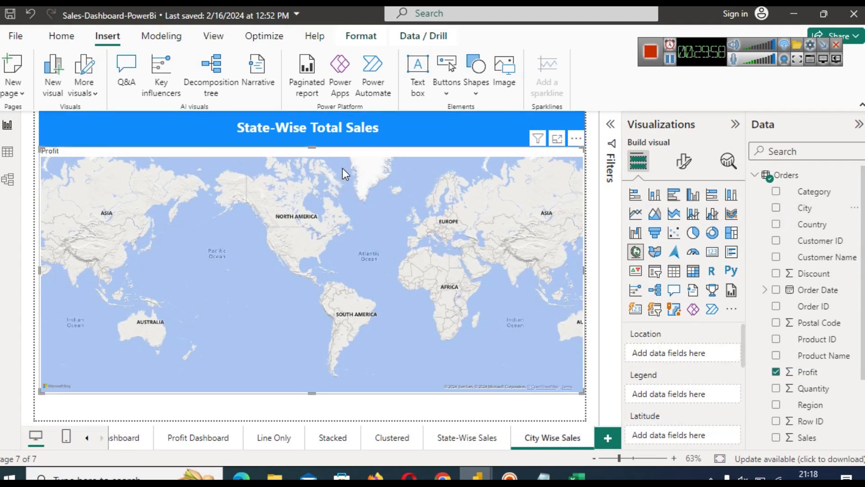
Add a calculated column named NewCity to the Orders table.
click(160, 37)
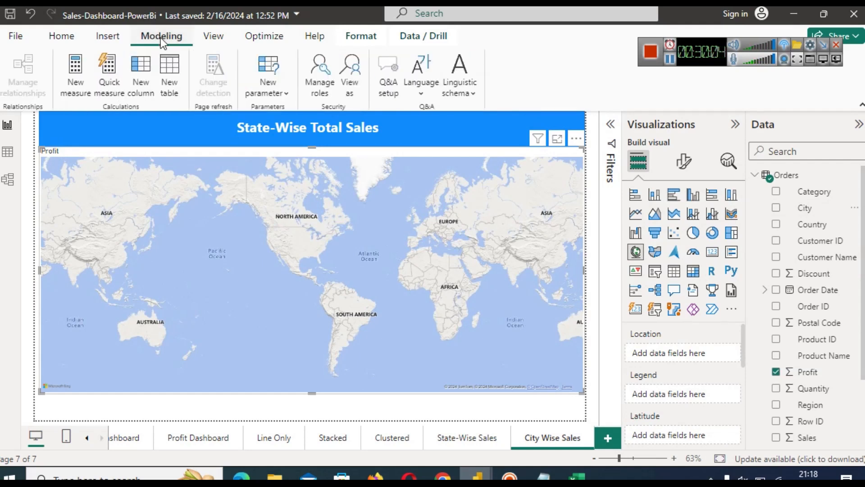
click(150, 70)
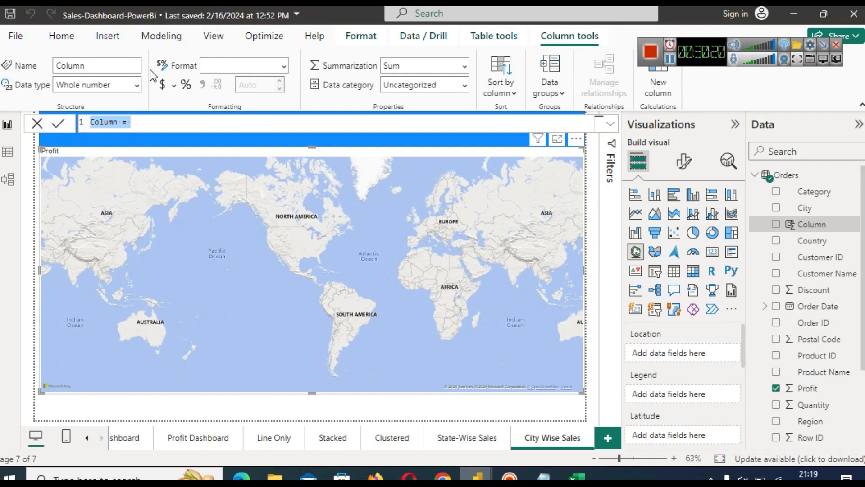
key(End)
key(Left)
key(Left)
key(shift+Left)
key(shift+Left)
key(shift+Left)
key(shift+Left)
key(shift+Left)
key(shift+Left)
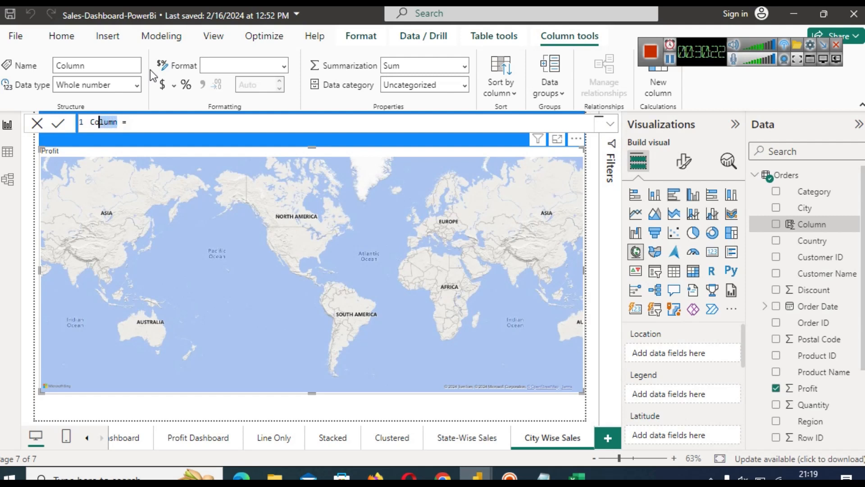
text(newco)
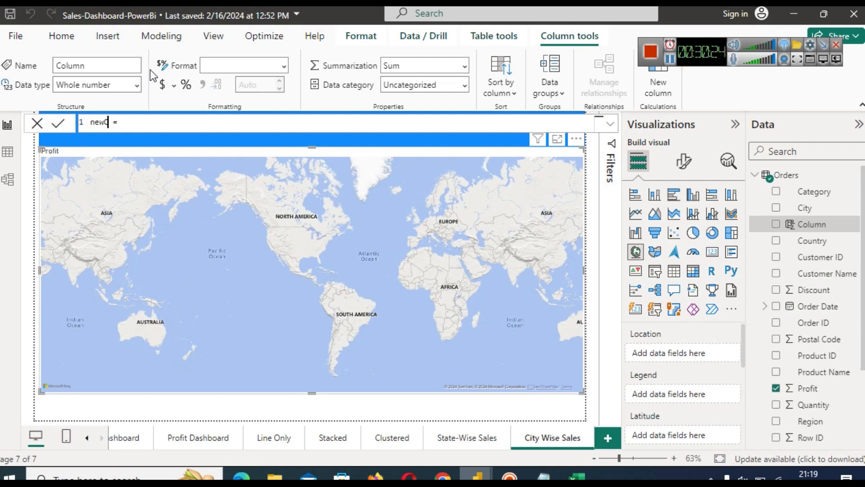
key(BackSpace)
key(BackSpace)
key(BackSpace)
key(BackSpace)
key(BackSpace)
text(NewCity)
key(Right)
key(Right)
Start the NewCity formula with CONCATENATE, using Orders[City] as the first argument.
text(CON)
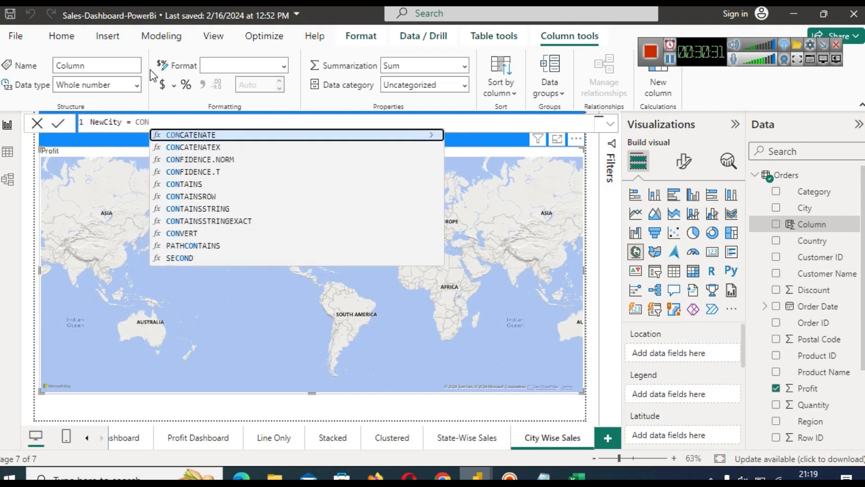
key(Tab)
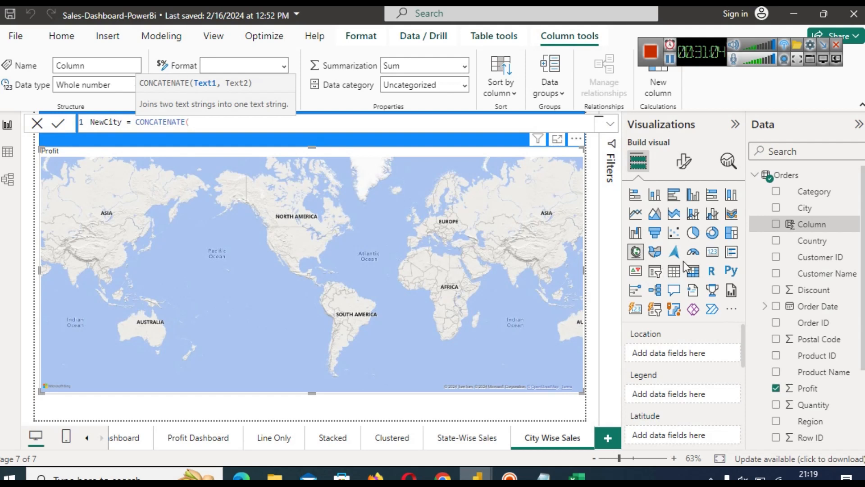
click(205, 125)
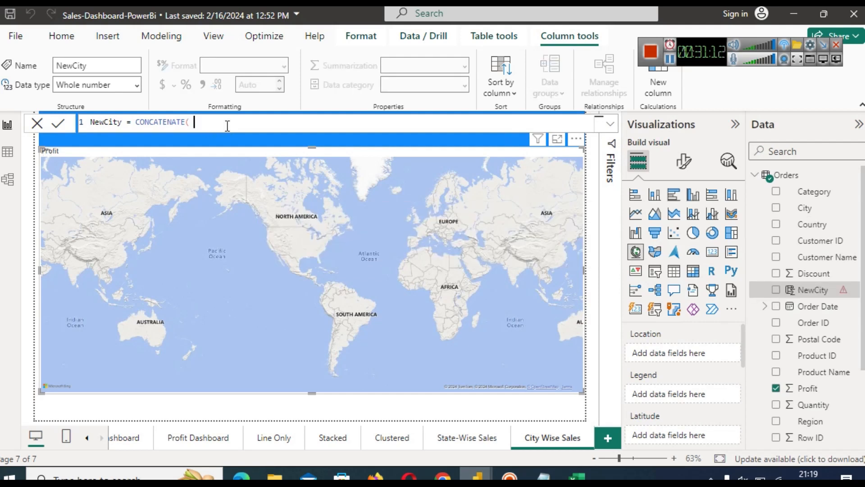
text())
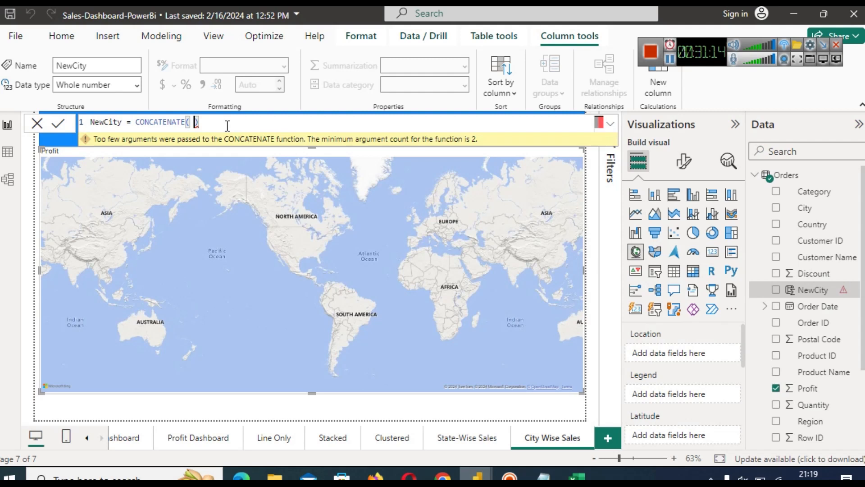
key(BackSpace)
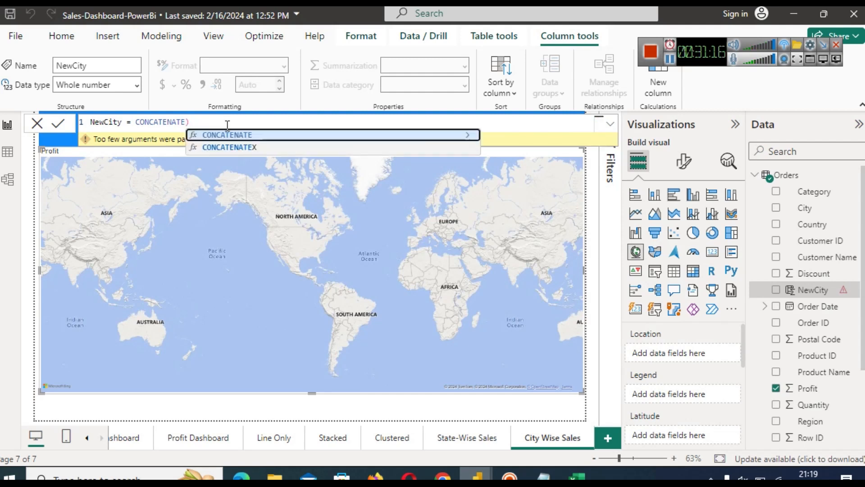
key(Delete)
text(Cit)
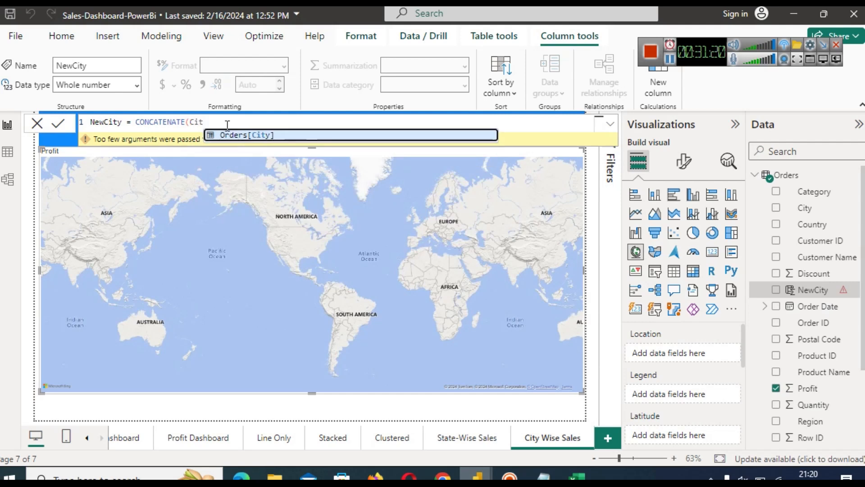
key(Tab)
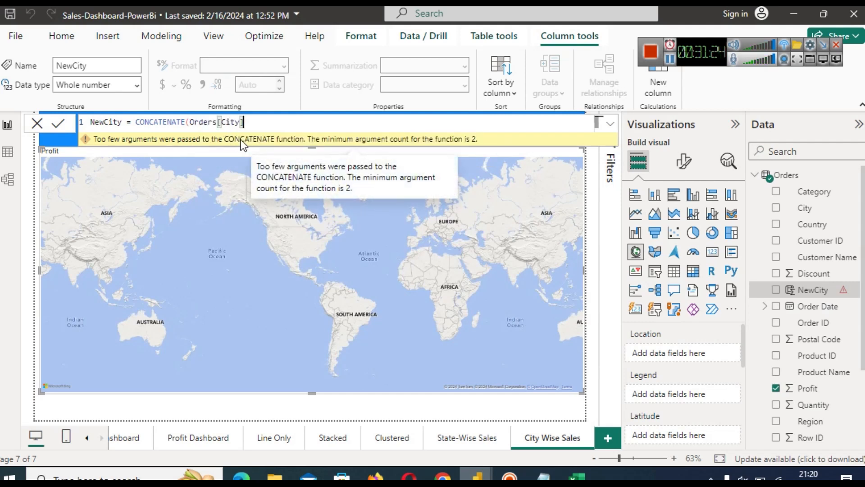
text(,)
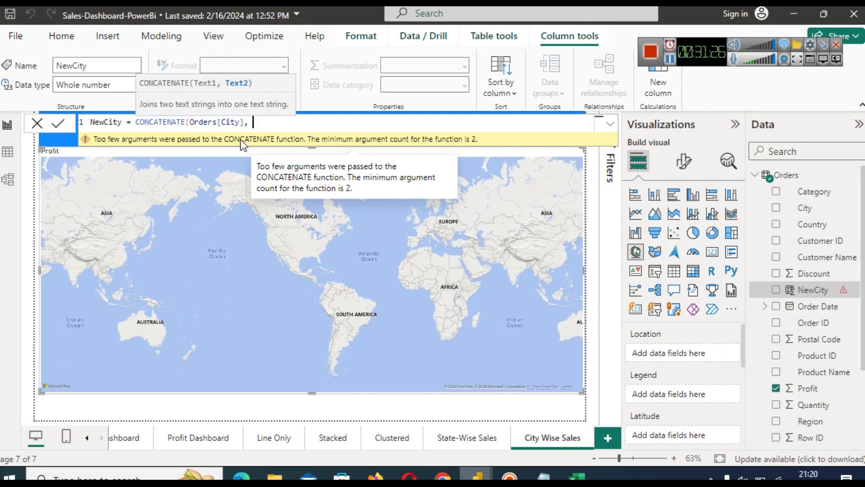
text( ")
text(,)
text( ",)
key(BackSpace)
key(BackSpace)
key(BackSpace)
key(BackSpace)
key(BackSpace)
text(U)
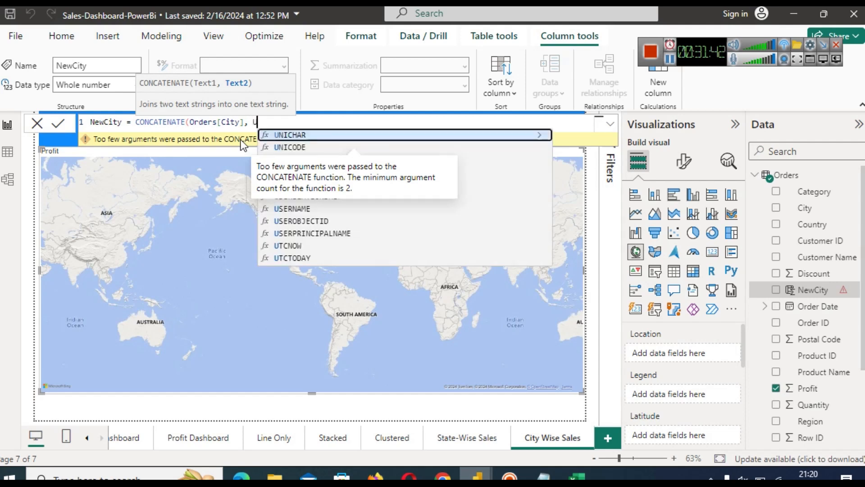
key(BackSpace)
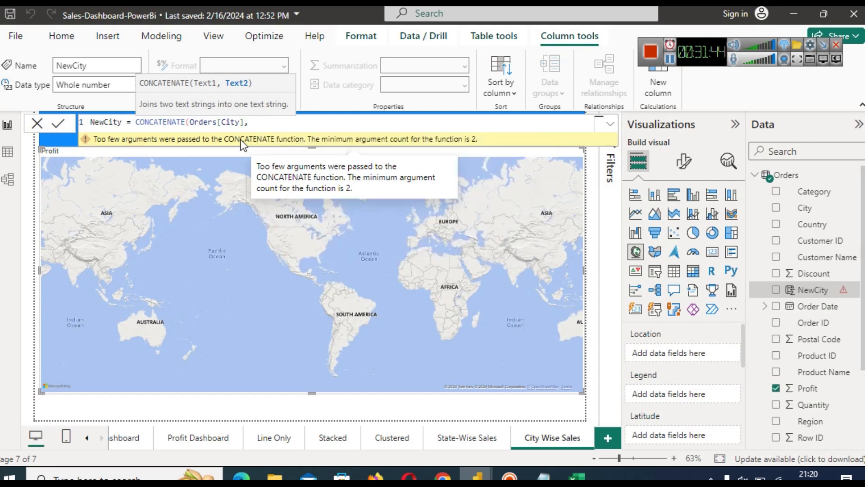
Complete the NewCity formula with Orders[State] as the second argument and commit it.
text(Sta)
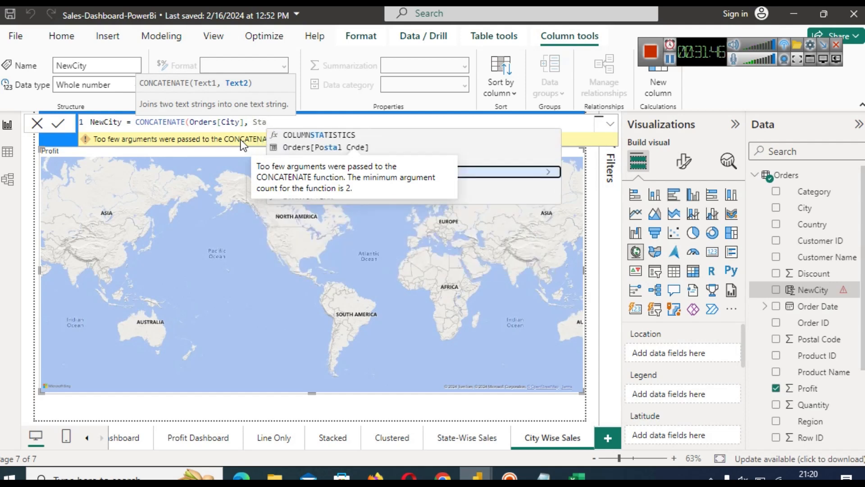
key(Down)
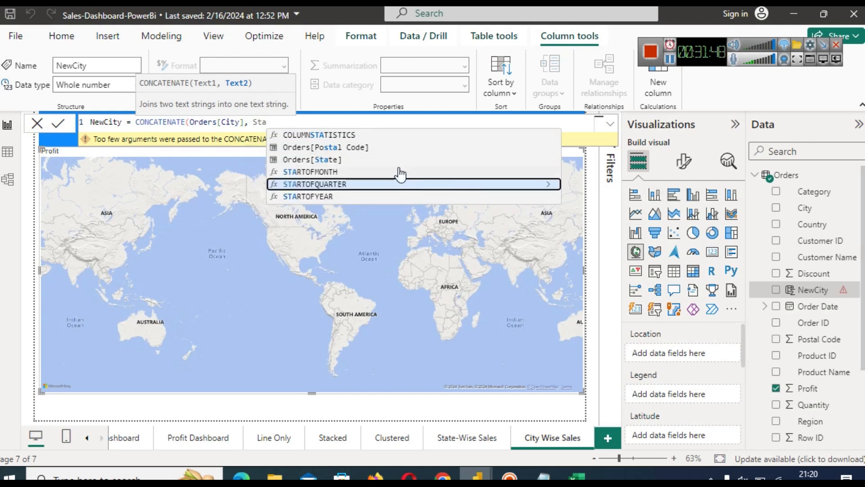
click(310, 160)
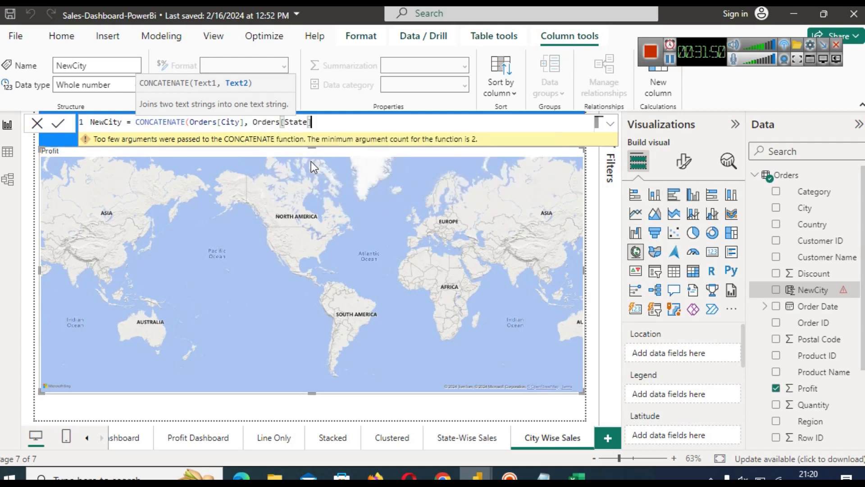
text())
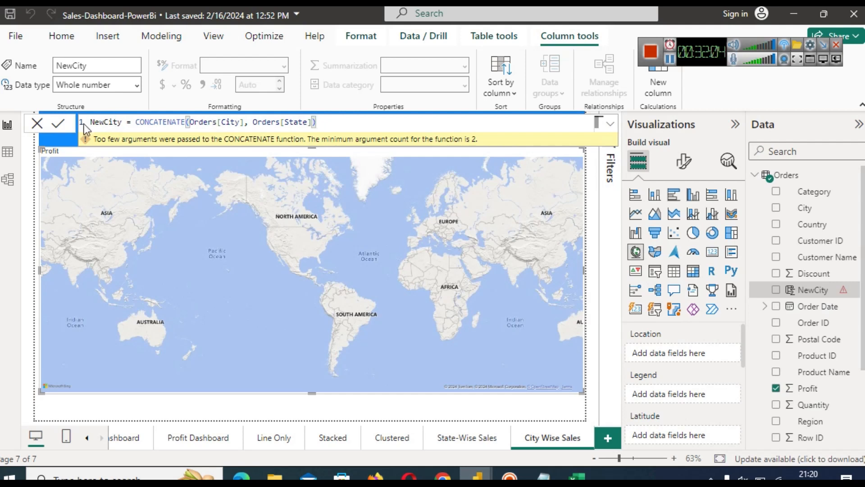
click(58, 124)
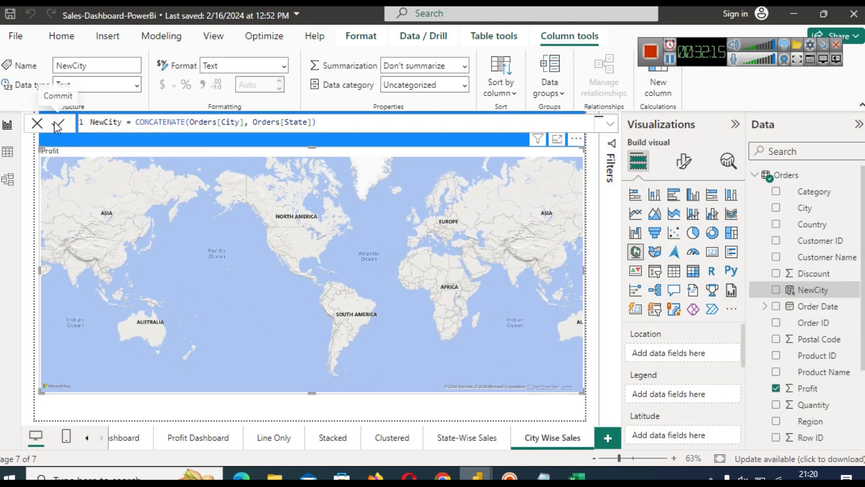
click(58, 125)
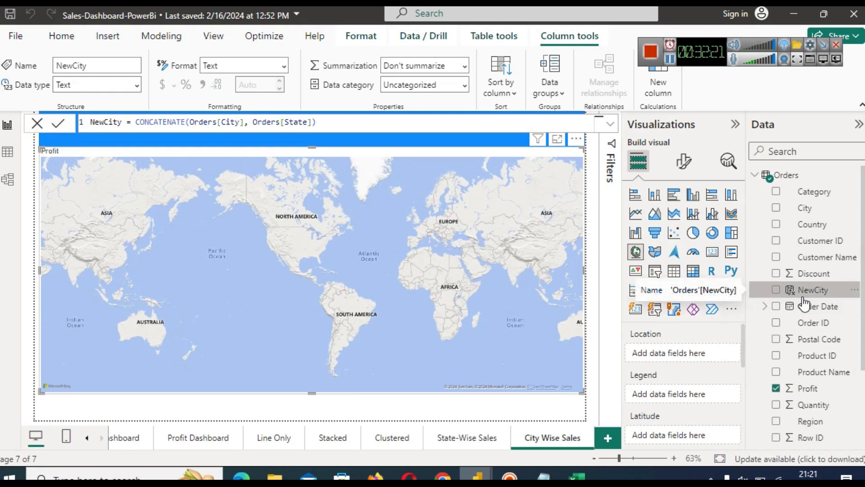
Set NewCity as the location of the City Wise Sales map and check the column's values in the data table.
click(7, 154)
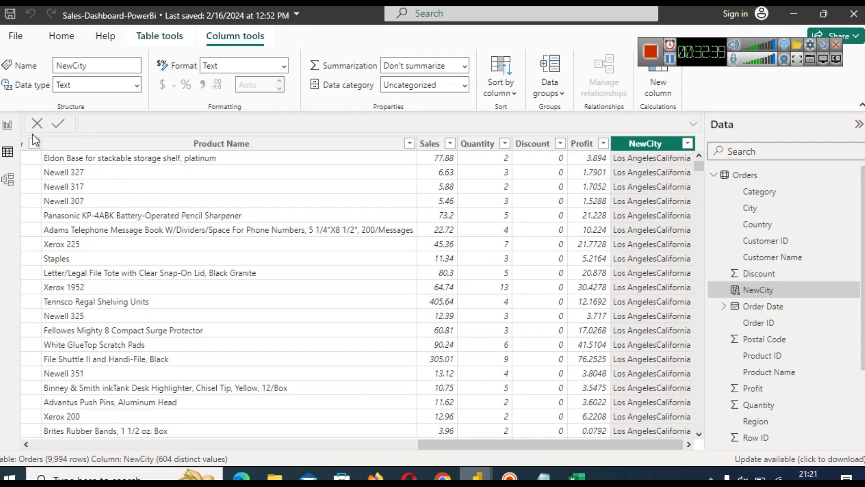
click(8, 127)
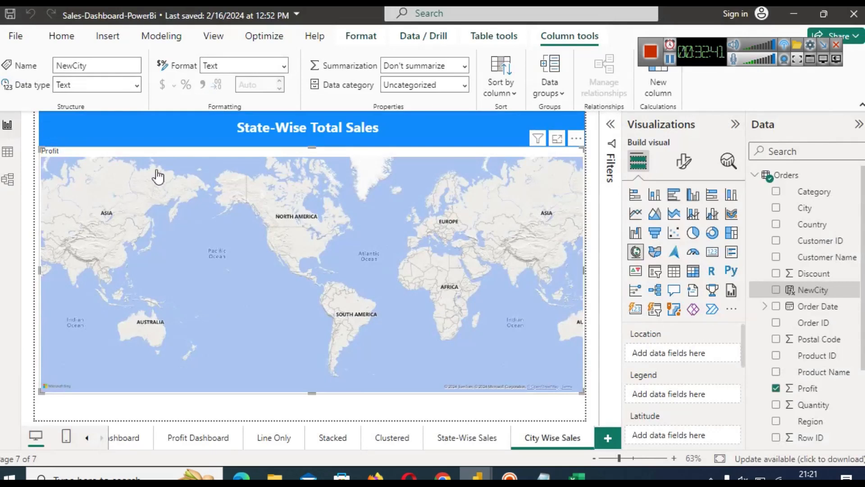
drag(813, 290, 686, 345)
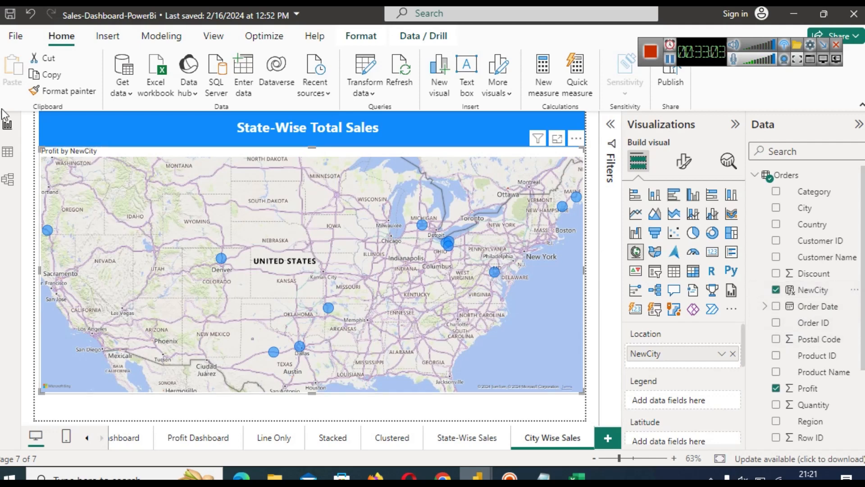
click(6, 153)
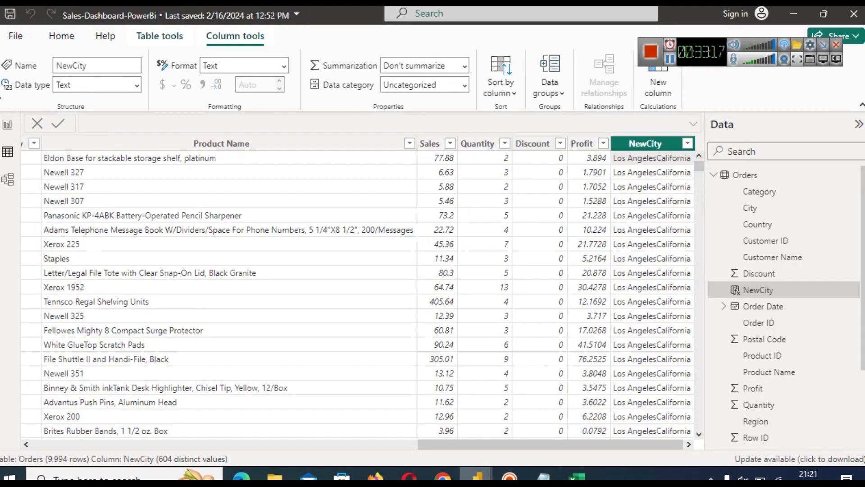
click(8, 126)
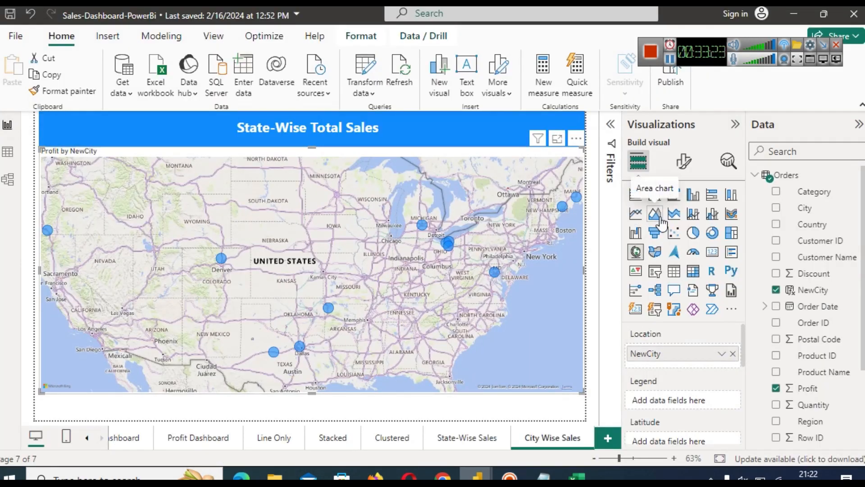
Change the NewCity formula to CONCATENATE(Orders[City], CONCATENATE(", ", Orders[State])) and commit it.
click(802, 294)
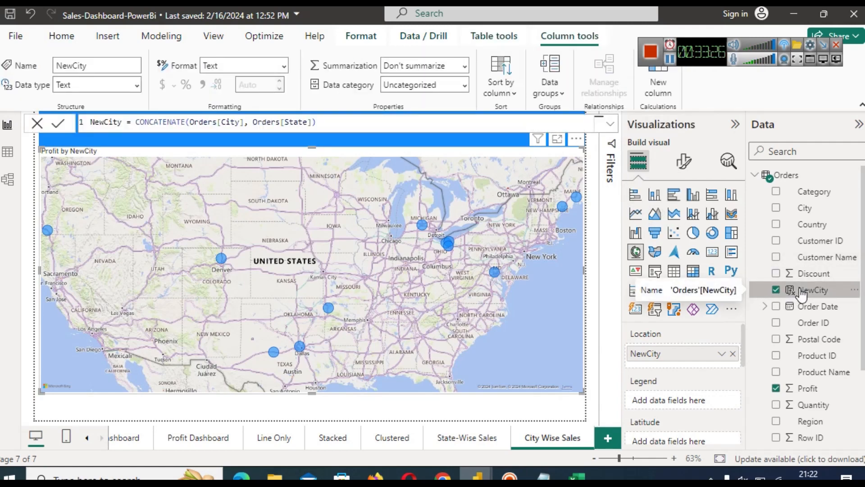
click(668, 58)
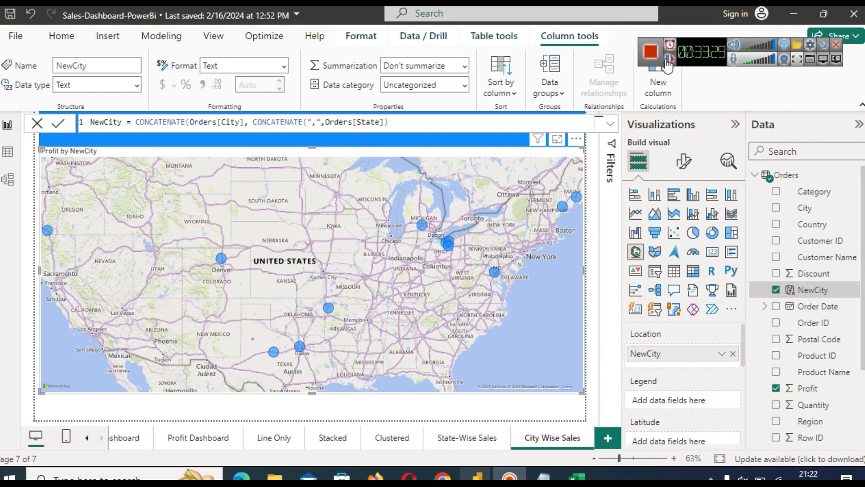
click(397, 125)
key(Left)
key(Left)
key(Left)
key(Left)
key(Left)
key(Left)
key(Left)
key(Left)
key(Left)
key(Left)
key(Left)
key(Left)
key(Left)
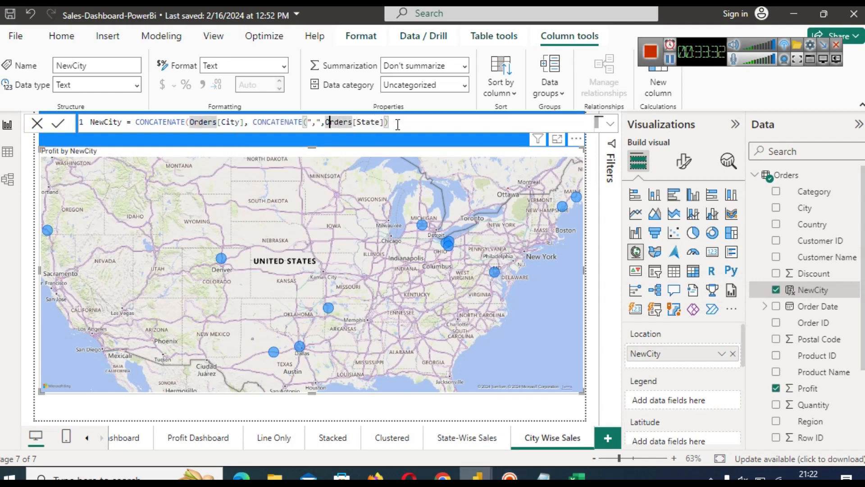
key(Left)
key(Left)
key(Left)
key(Left)
key(Left)
key(Left)
key(Left)
key(Left)
key(Left)
key(Left)
key(Left)
key(Left)
key(Left)
key(Left)
key(Left)
key(Left)
key(Left)
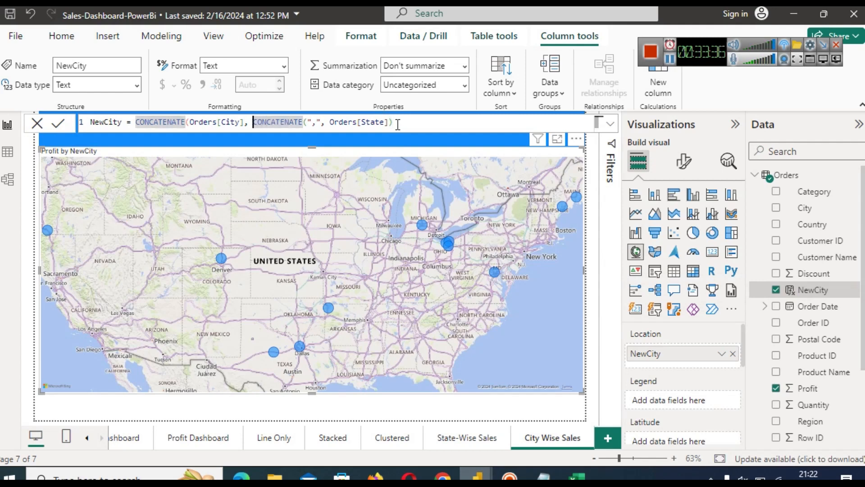
key(shift+Right)
key(shift+Right)
key(shift+Right)
key(shift+Right)
key(shift+Right)
key(shift+Right)
key(shift+Right)
key(shift+Right)
key(shift+Right)
key(shift+Right)
key(shift+Right)
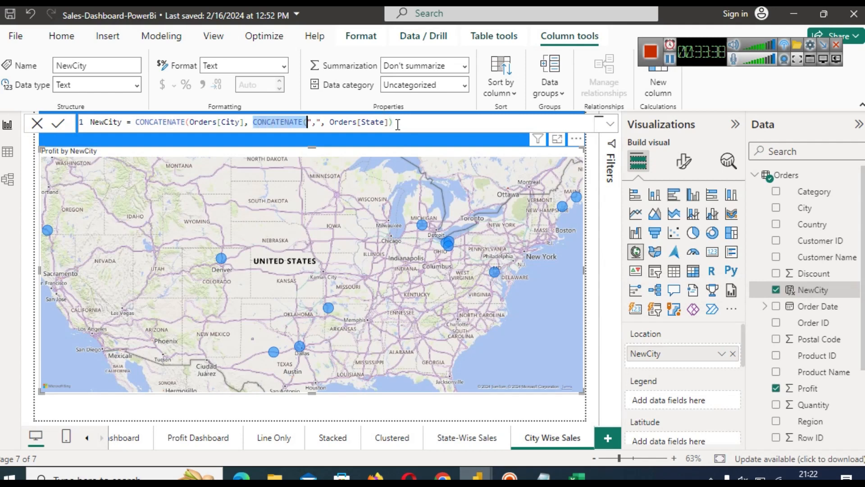
key(Right)
key(Right)
key(Right)
key(Right)
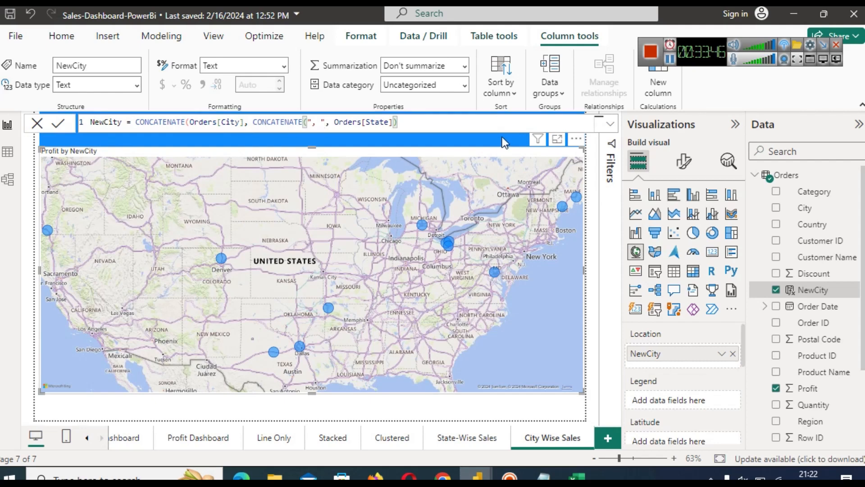
click(54, 129)
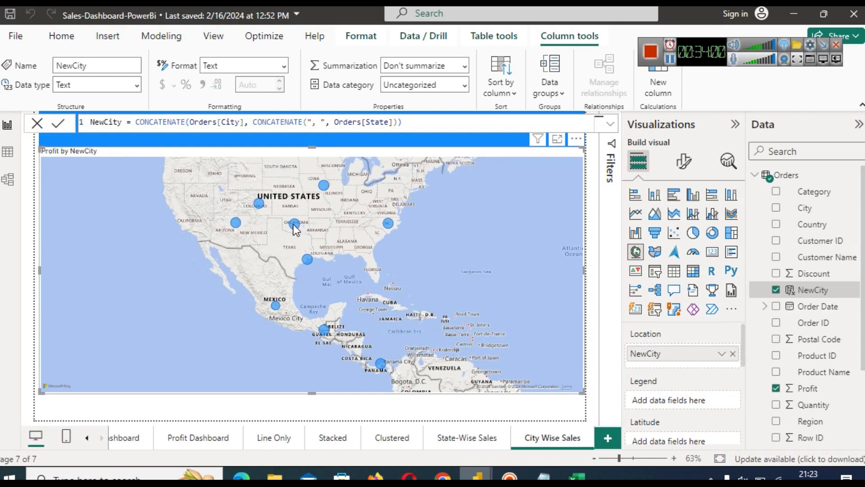
Check the tooltip of the map bubble in Oklahoma and the NewCity values in the data table.
mouse_move(294, 224)
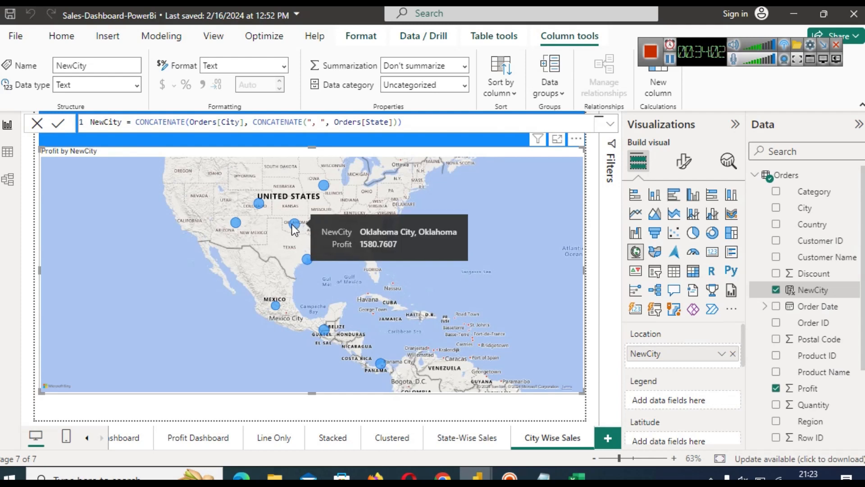
click(10, 153)
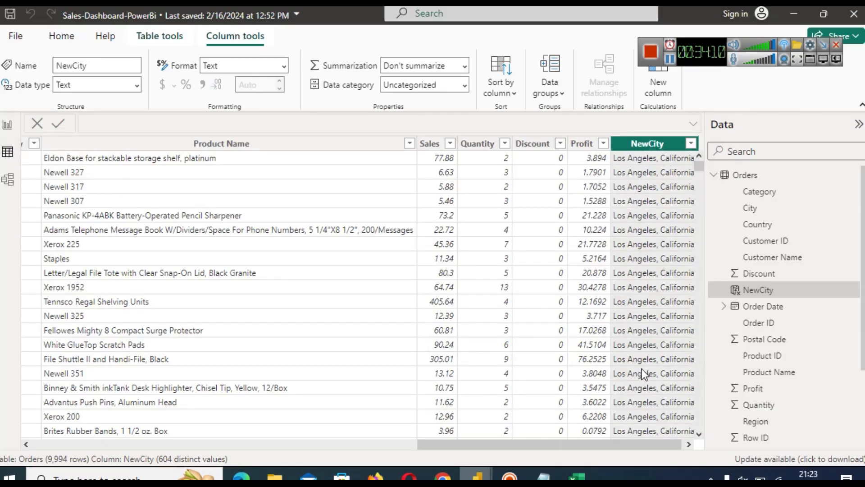
click(8, 127)
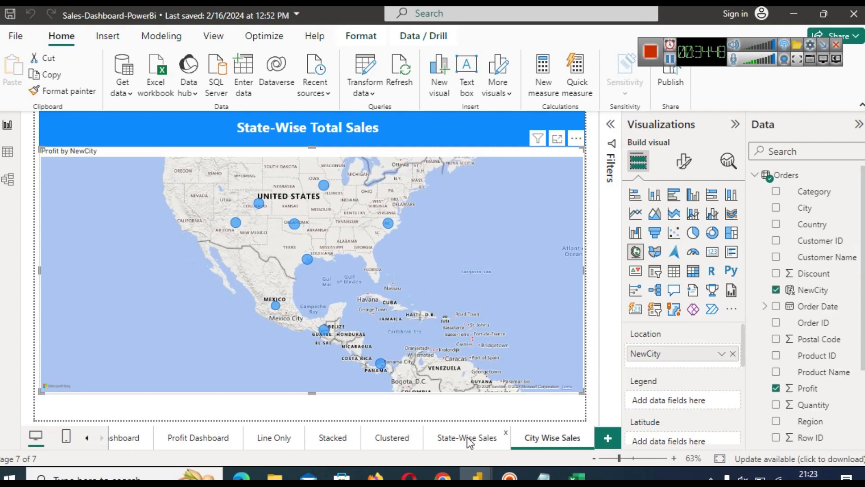
On the State-Wise Sales page, try adding an Azure map visual and remove it.
click(467, 438)
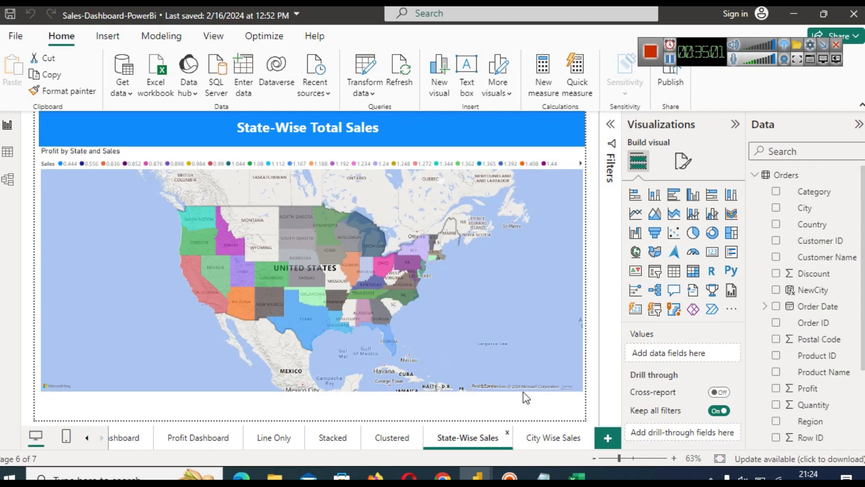
click(674, 252)
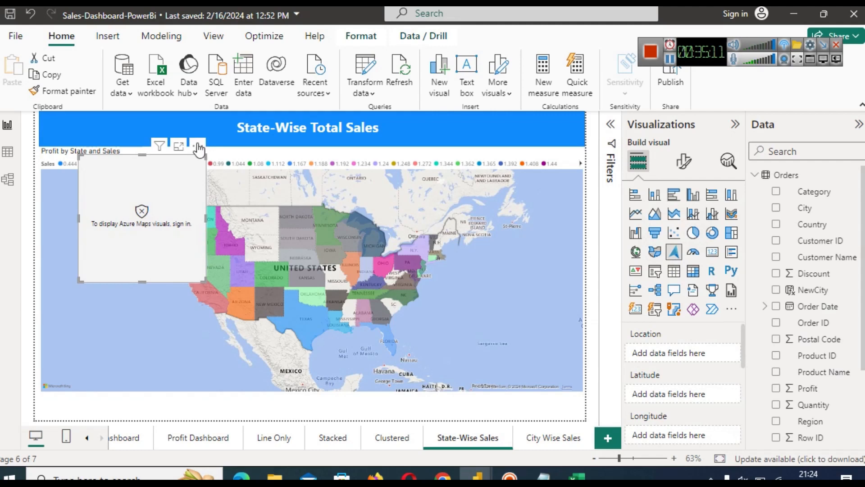
click(197, 144)
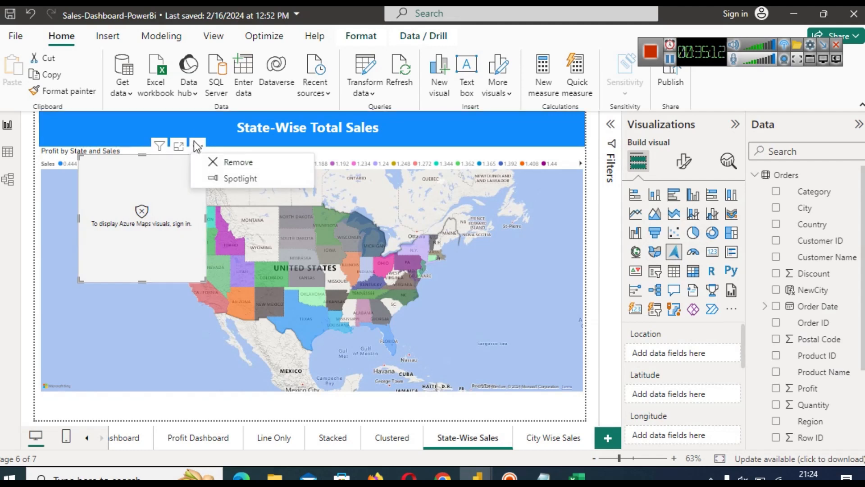
click(216, 163)
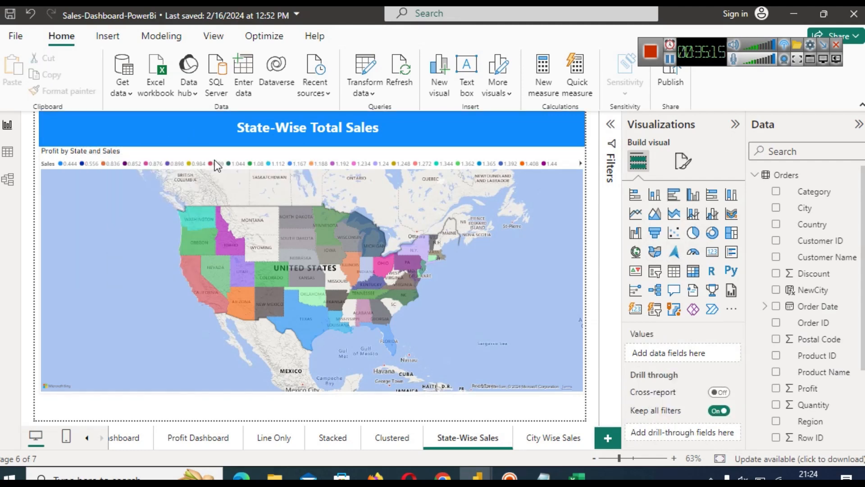